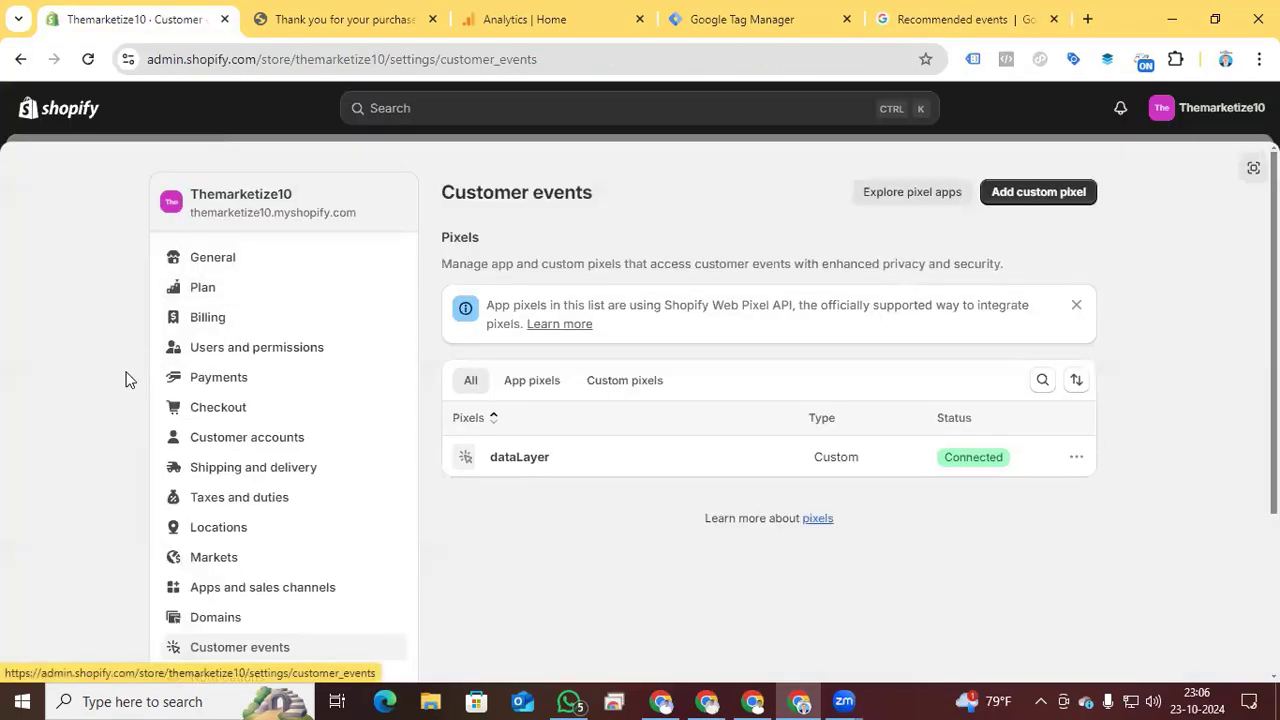
- Switch to Google Tag Manager and open the tag named "Google Tag _" from the container's tag list
scroll(126, 376, "down", 1)
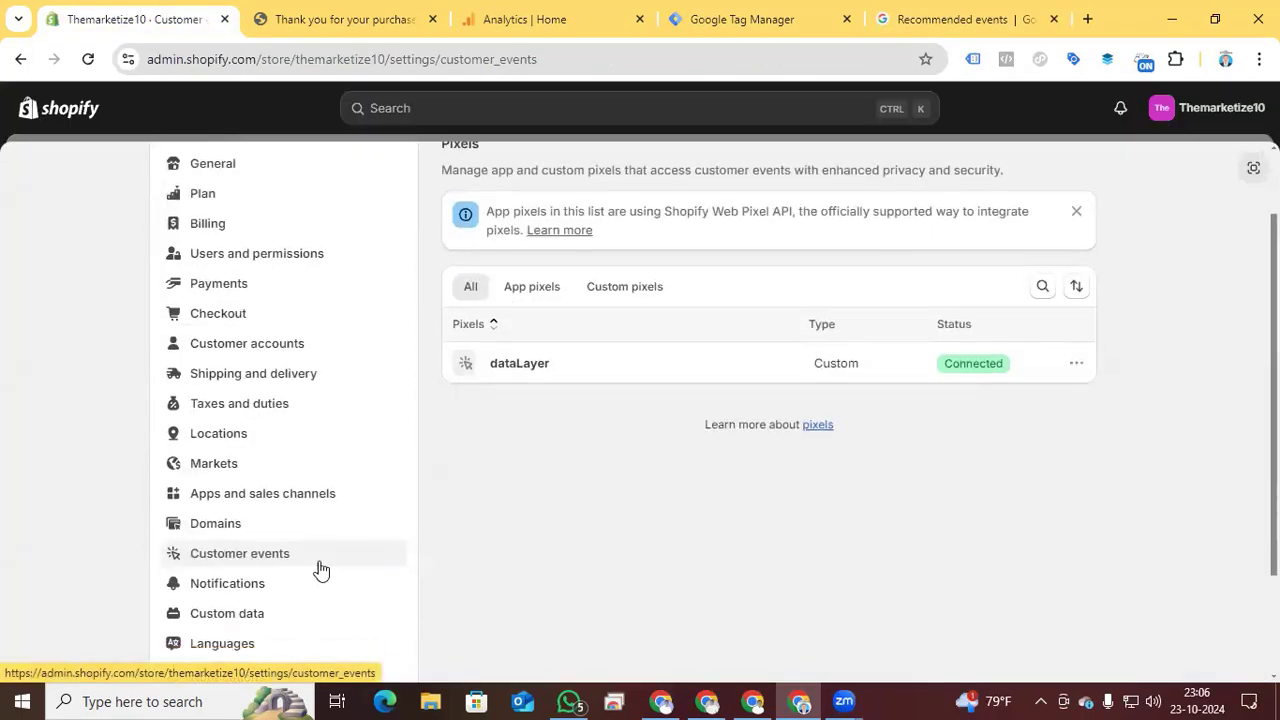
scroll(500, 562, "up", 1)
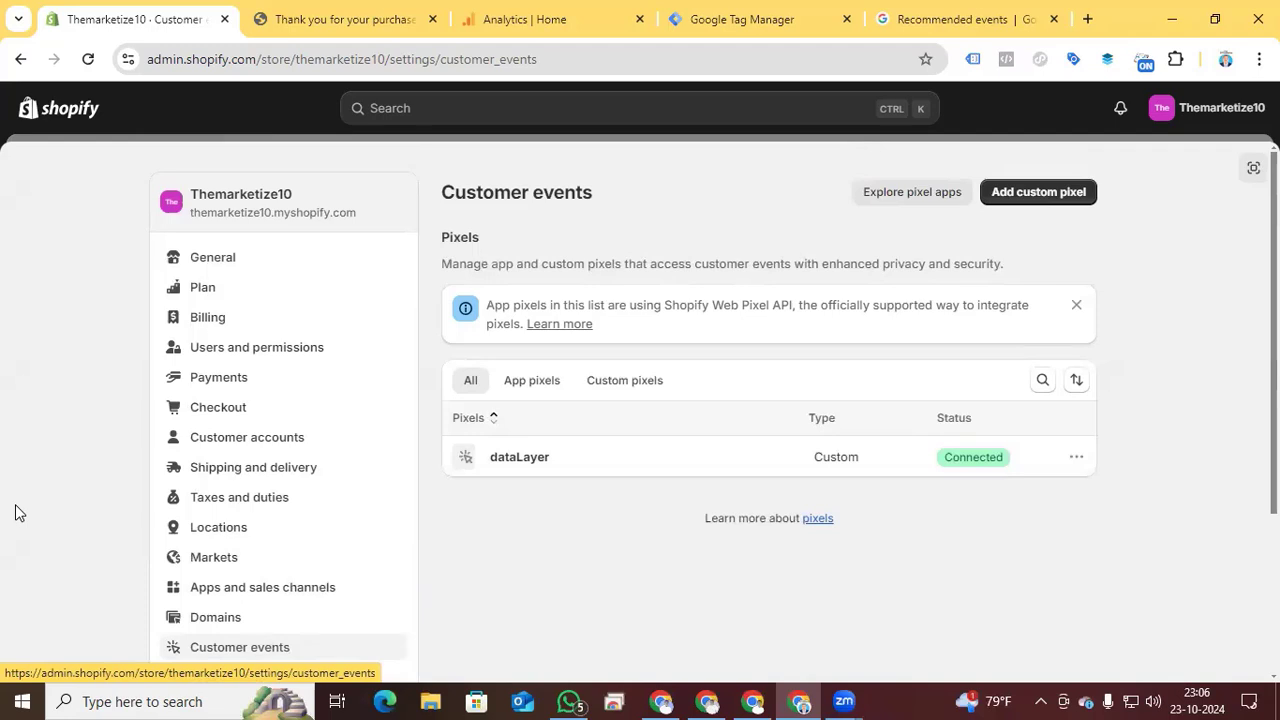
left_click(725, 22)
left_click(85, 348)
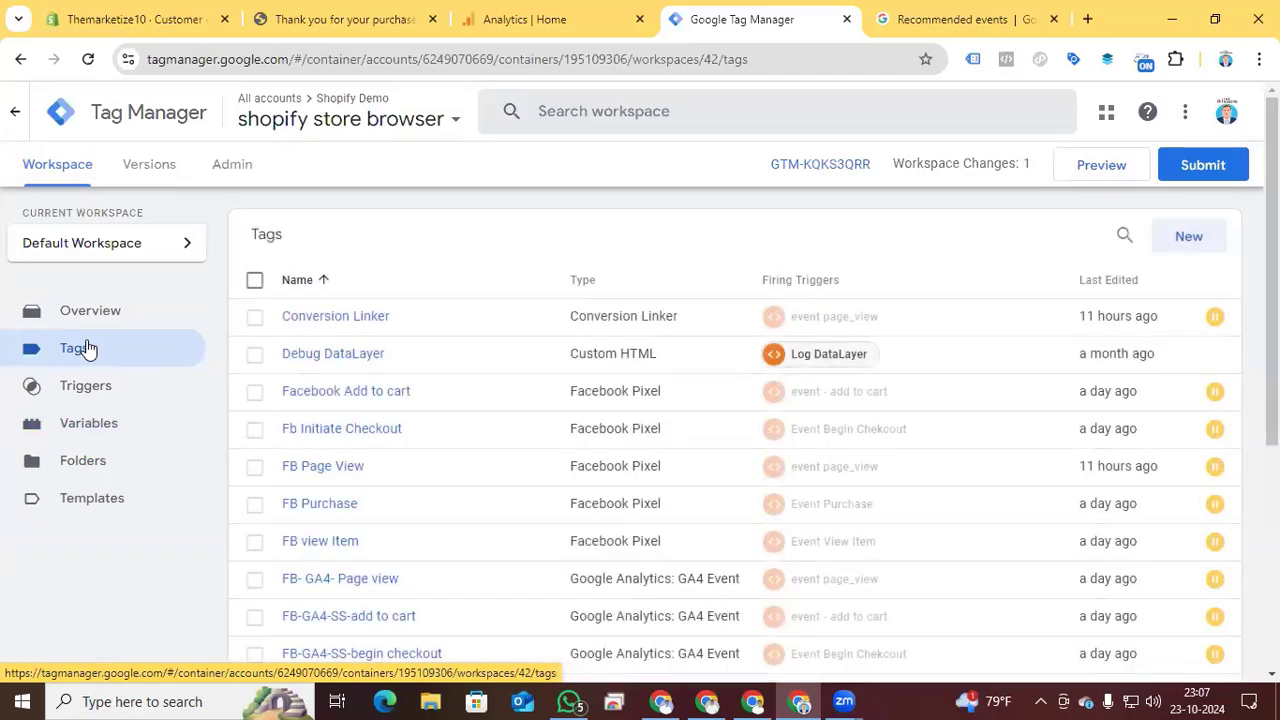
scroll(434, 346, "down", 4)
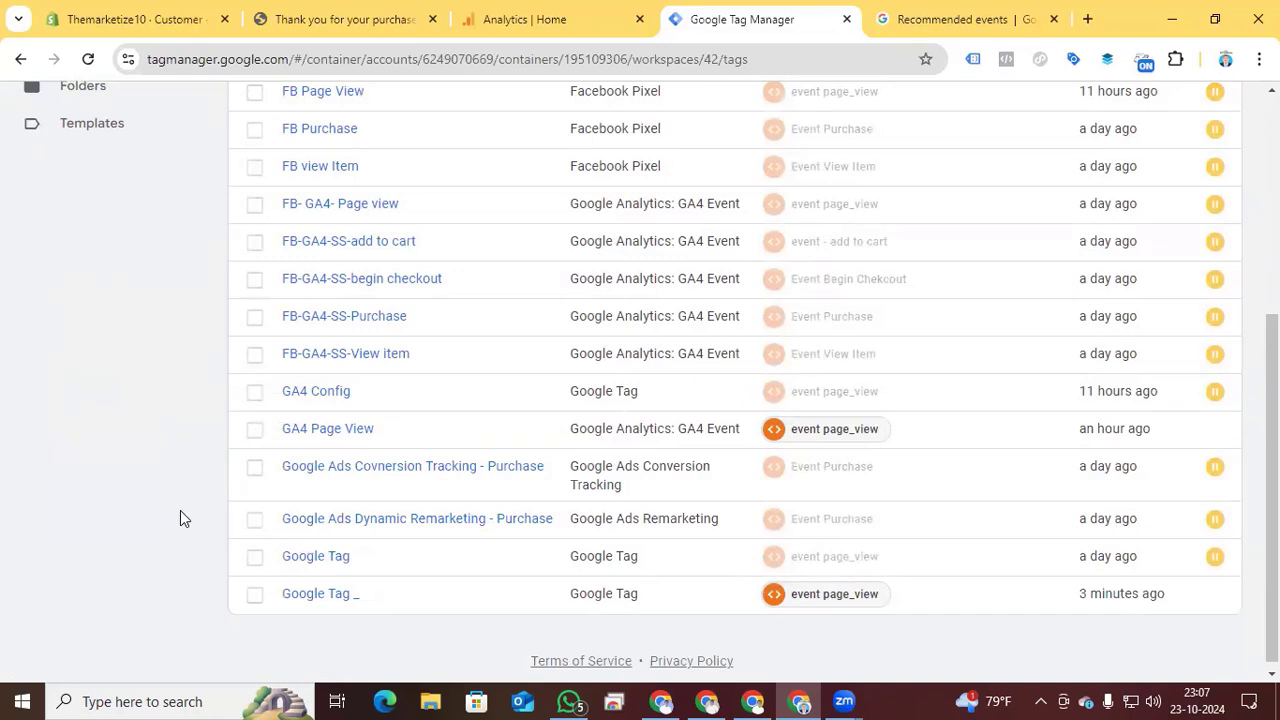
left_click(300, 601)
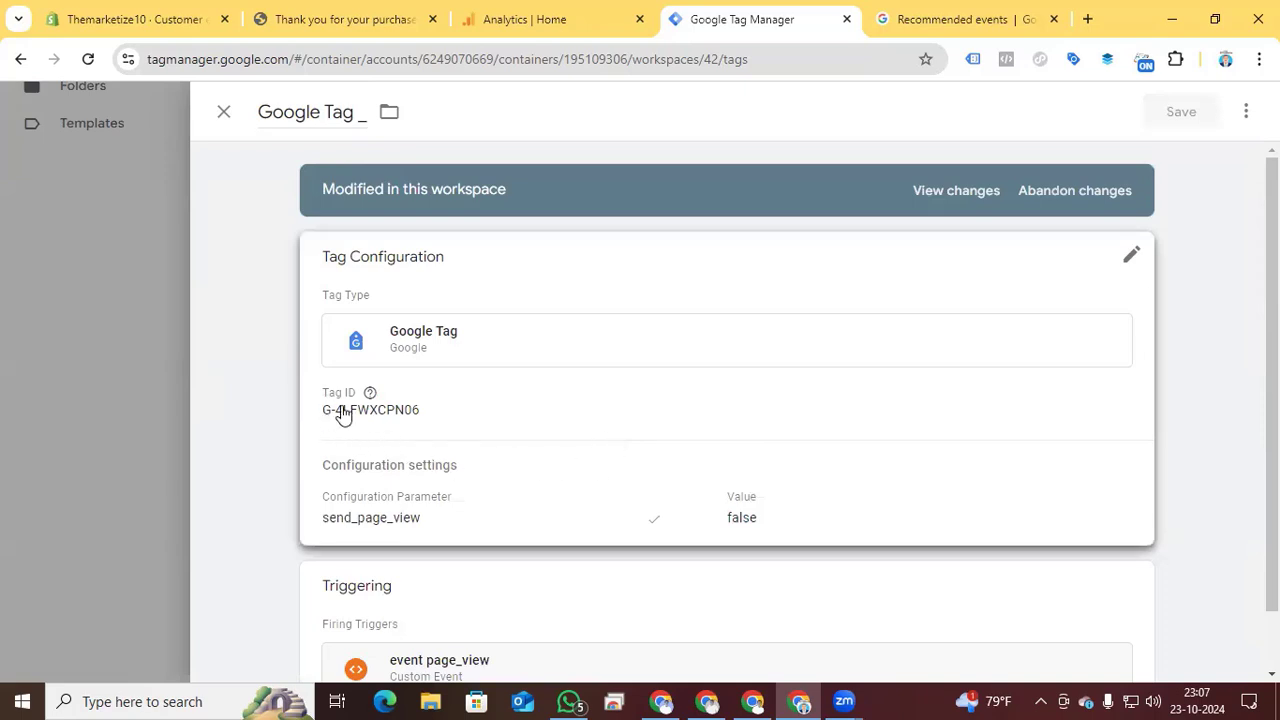
- Edit the tag's configuration and clear its Tag ID, keeping the measurement ID on the clipboard
left_click(444, 413)
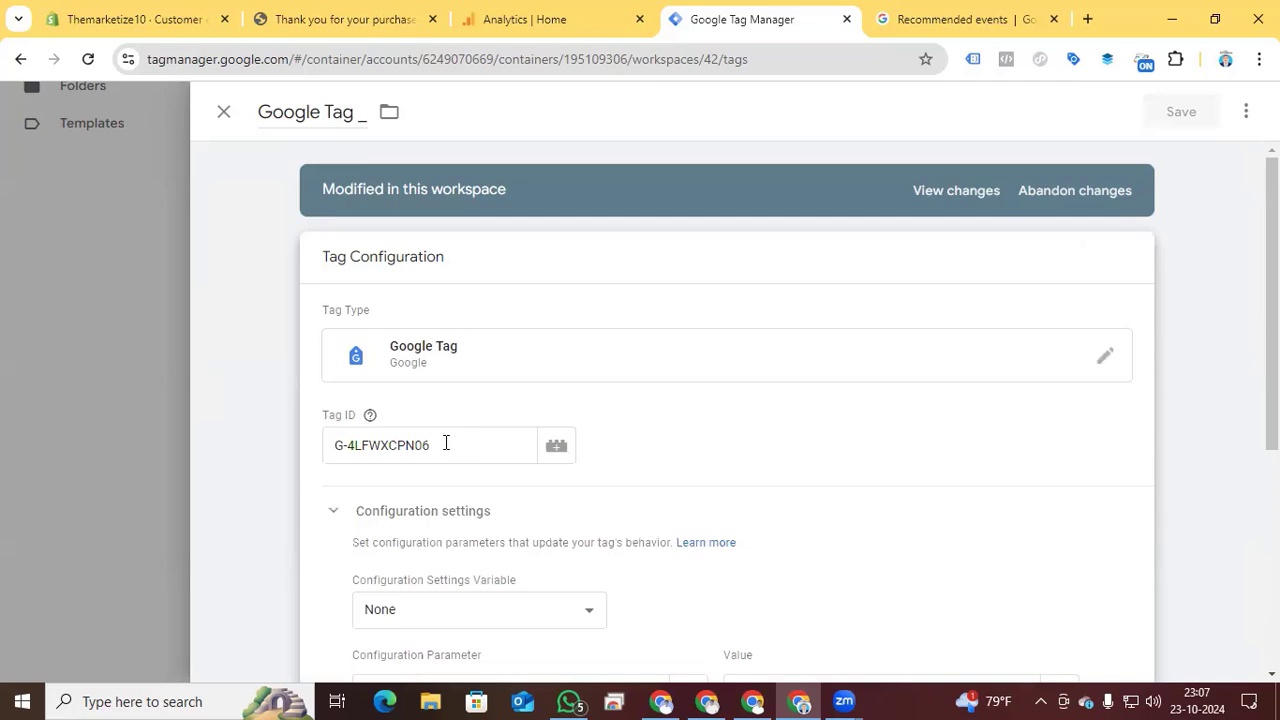
left_click_drag(446, 443, 327, 448)
key("ctrl+c")
key("BackSpace")
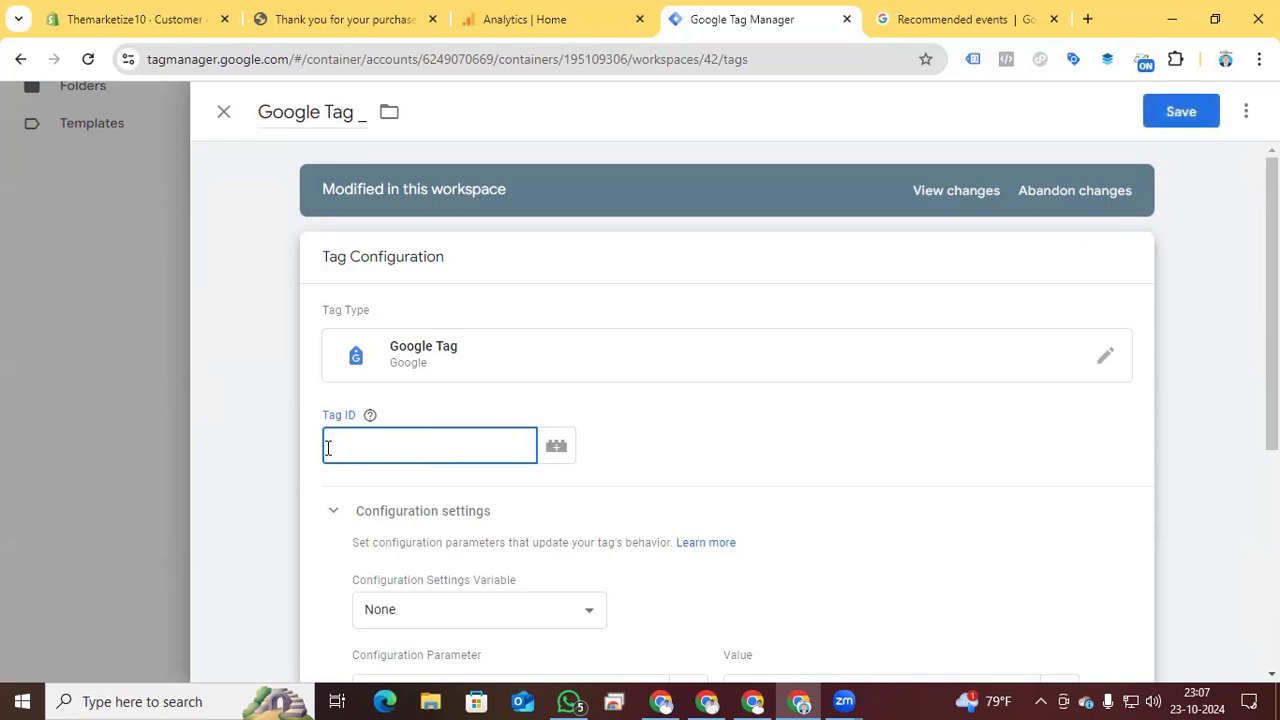
- Create a new variable for the Tag ID and choose Constant as its variable type
left_click(556, 449)
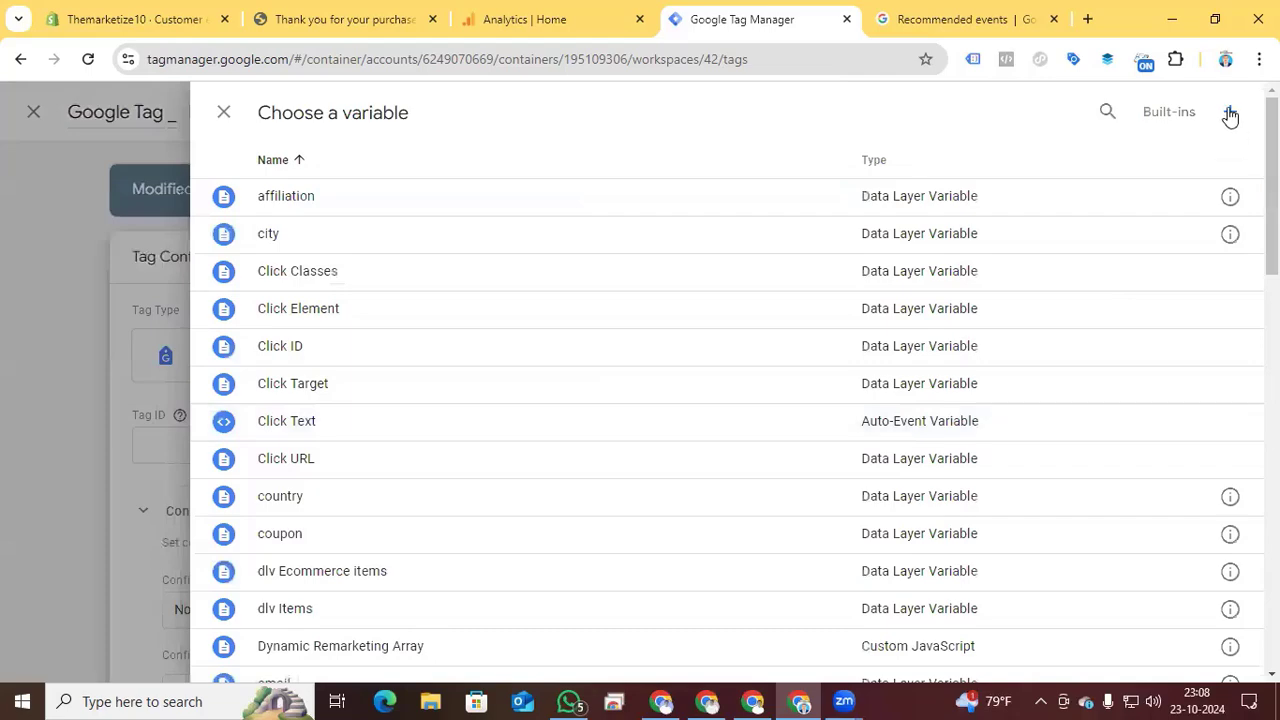
left_click(1230, 113)
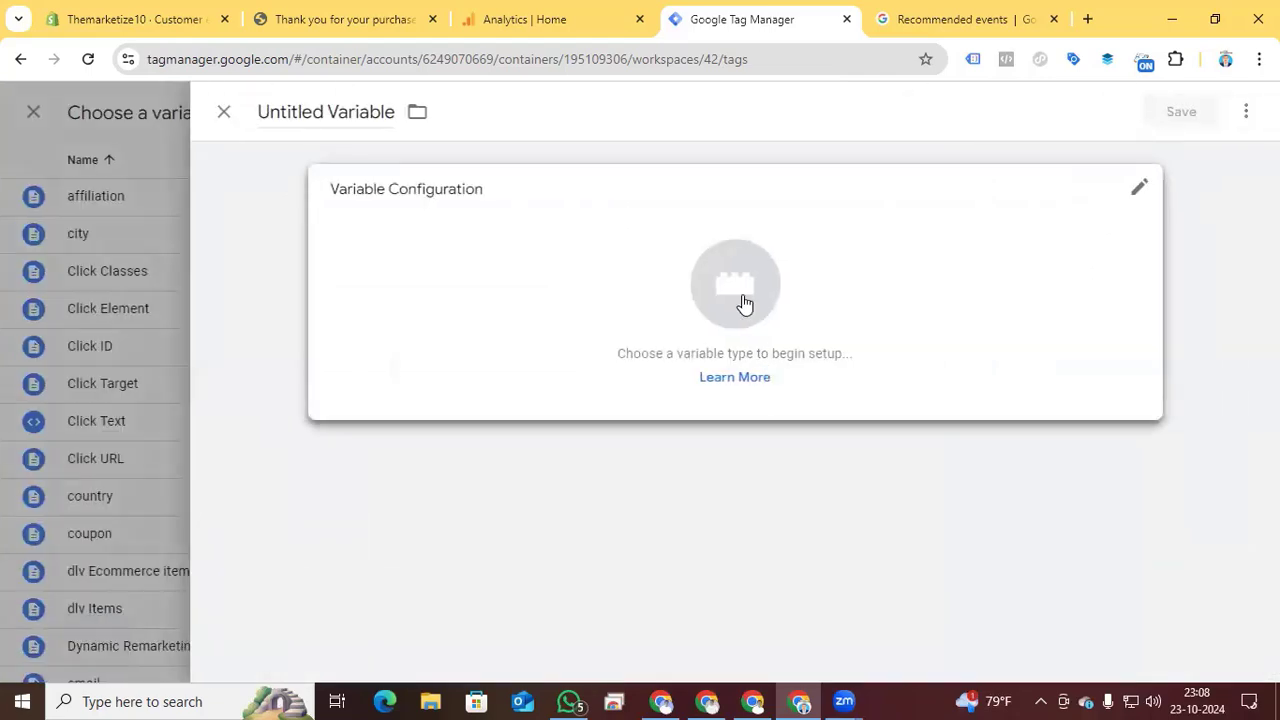
left_click(744, 303)
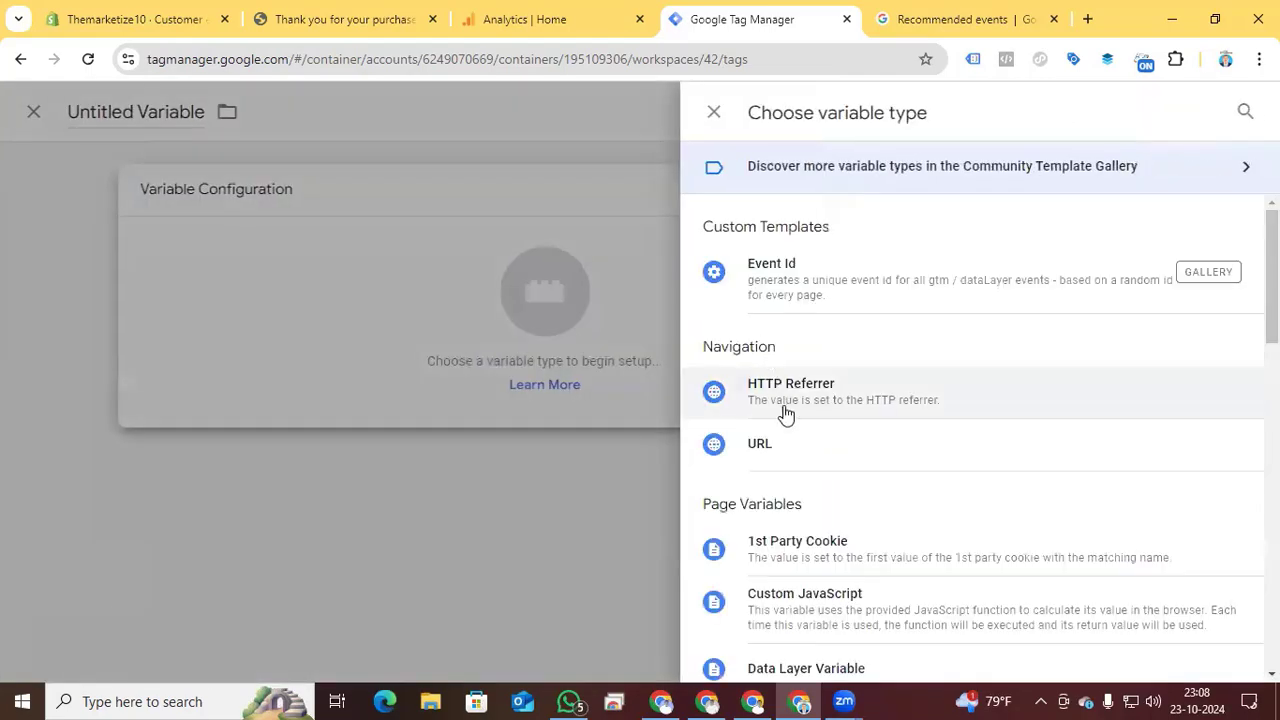
scroll(831, 591, "down", 4)
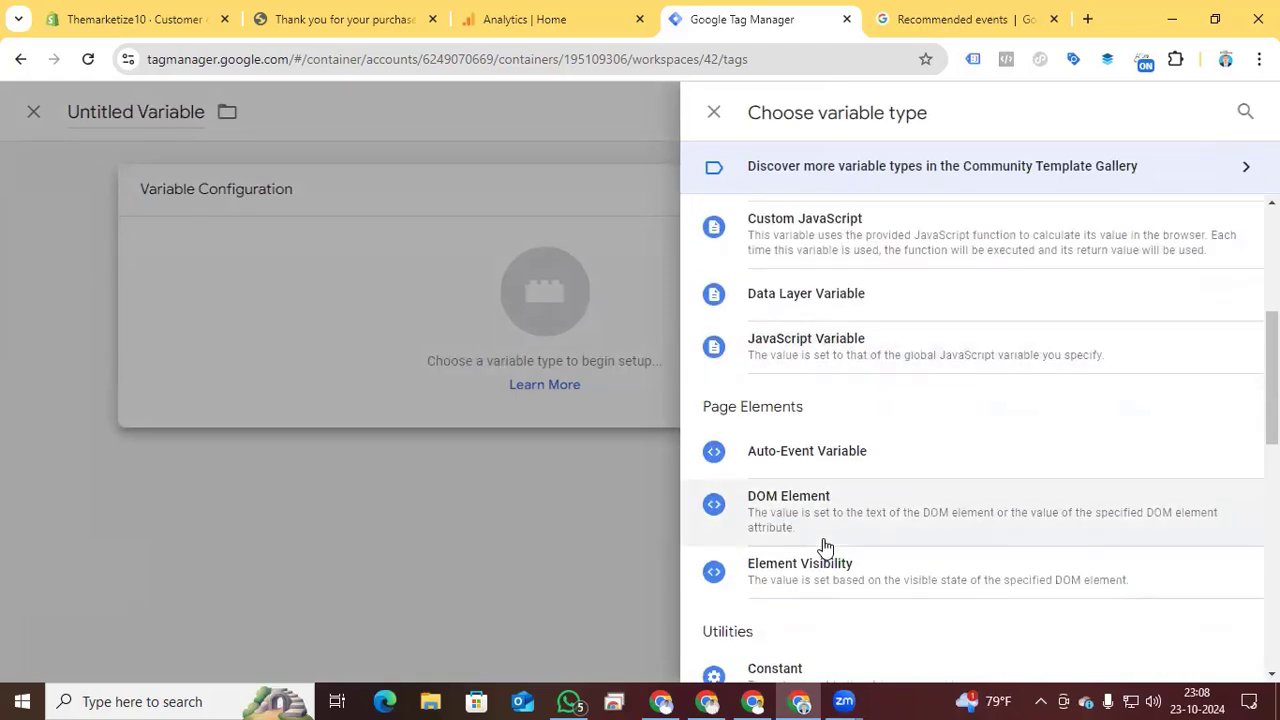
scroll(824, 547, "down", 1)
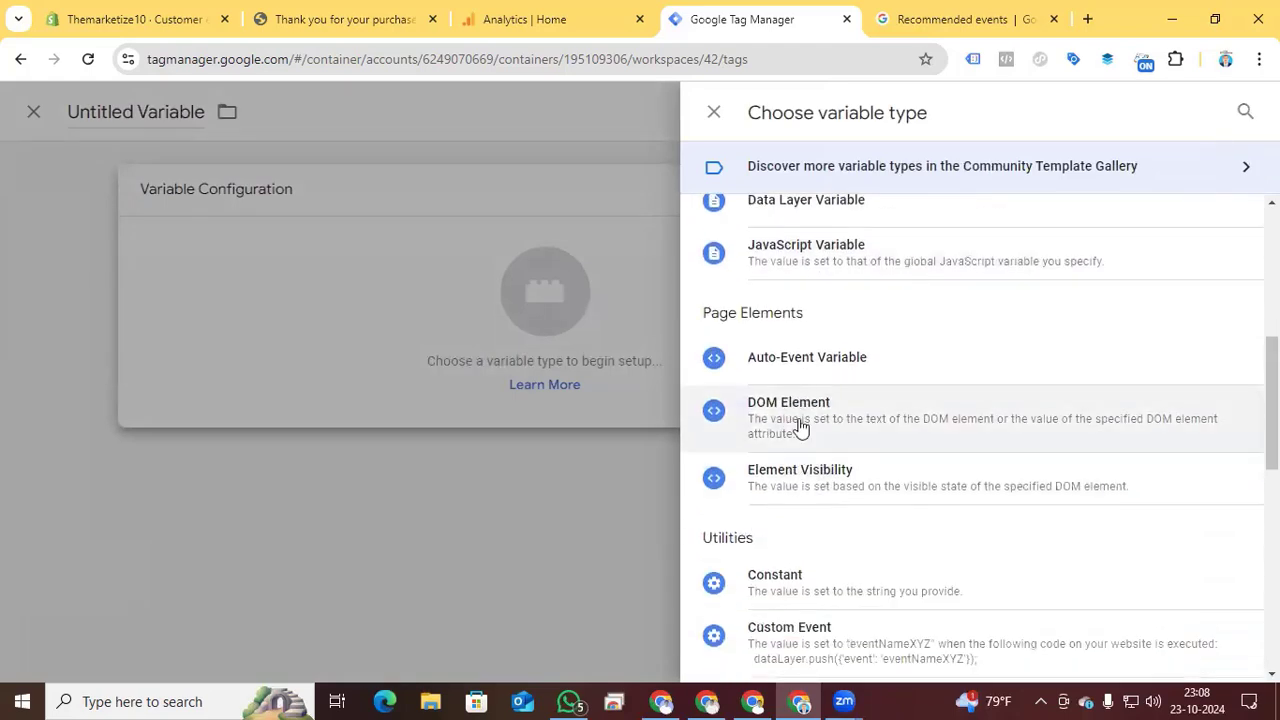
left_click(790, 585)
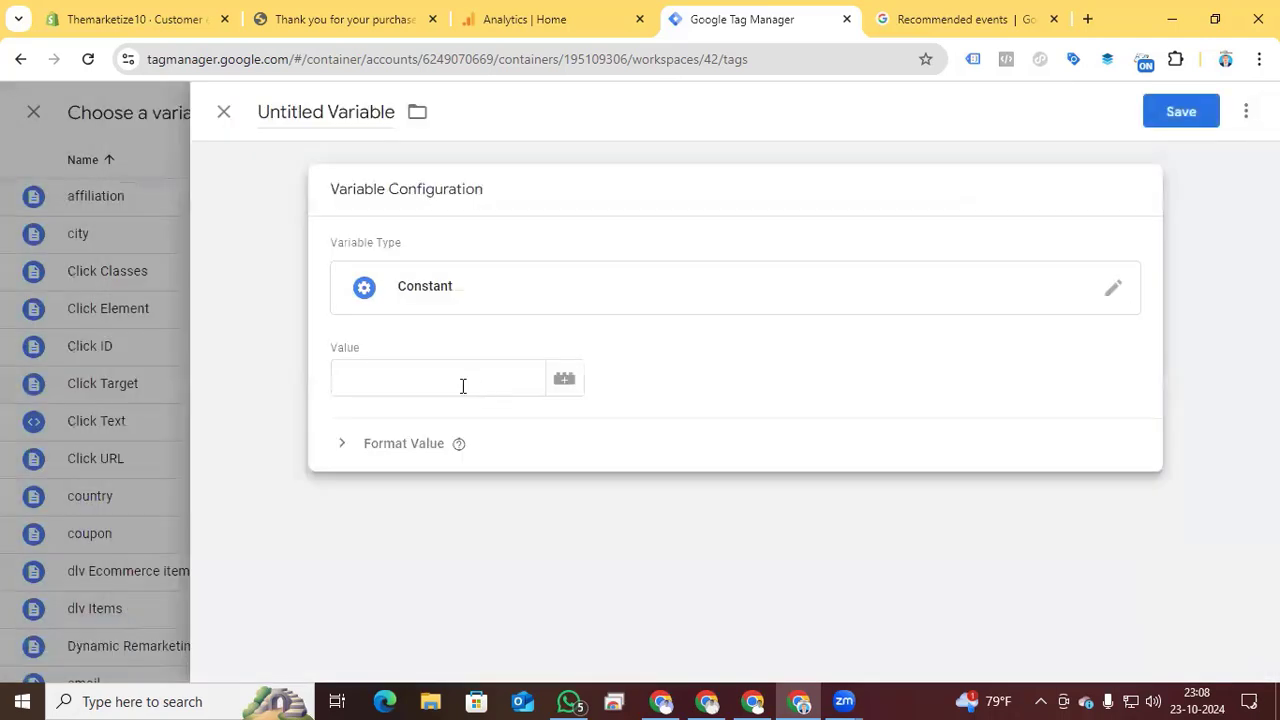
- Paste G-4LFWXCPN06 as the constant's value, name the variable Google ID and save it
left_click(463, 383)
key("ctrl+v")
triple_click(340, 112)
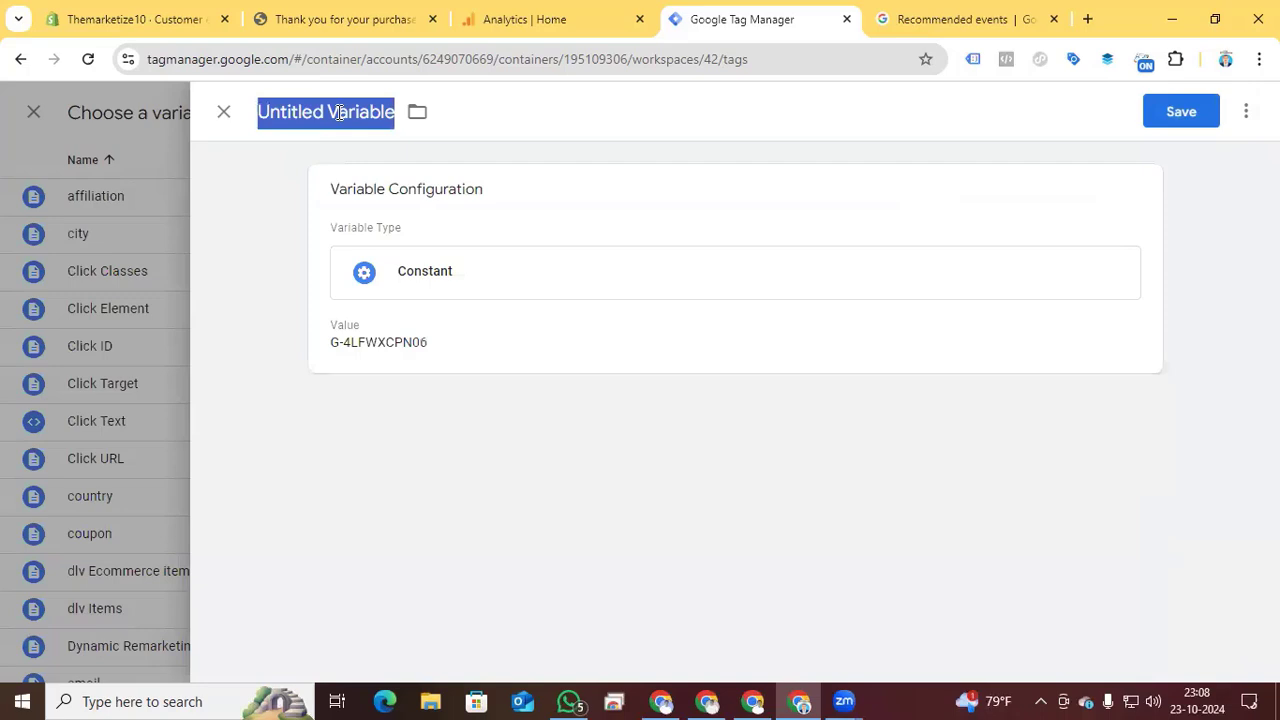
type("Google M")
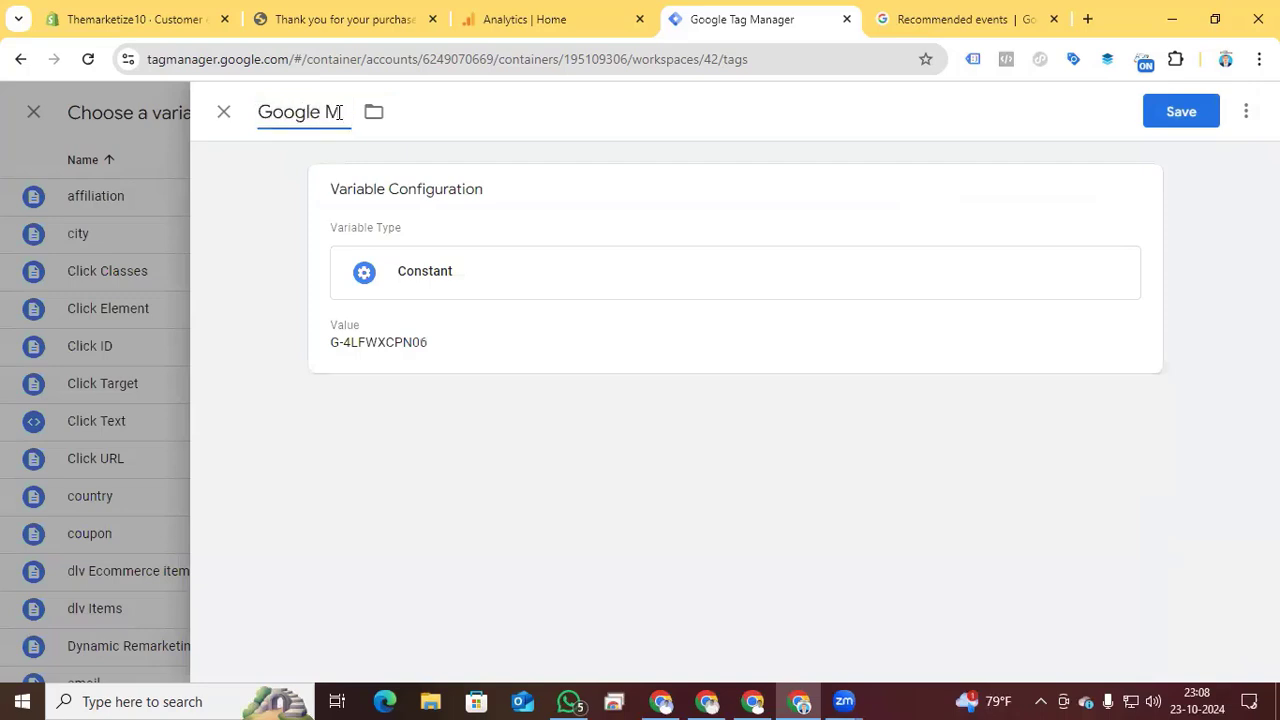
key("BackSpace")
type("ID")
left_click(1186, 114)
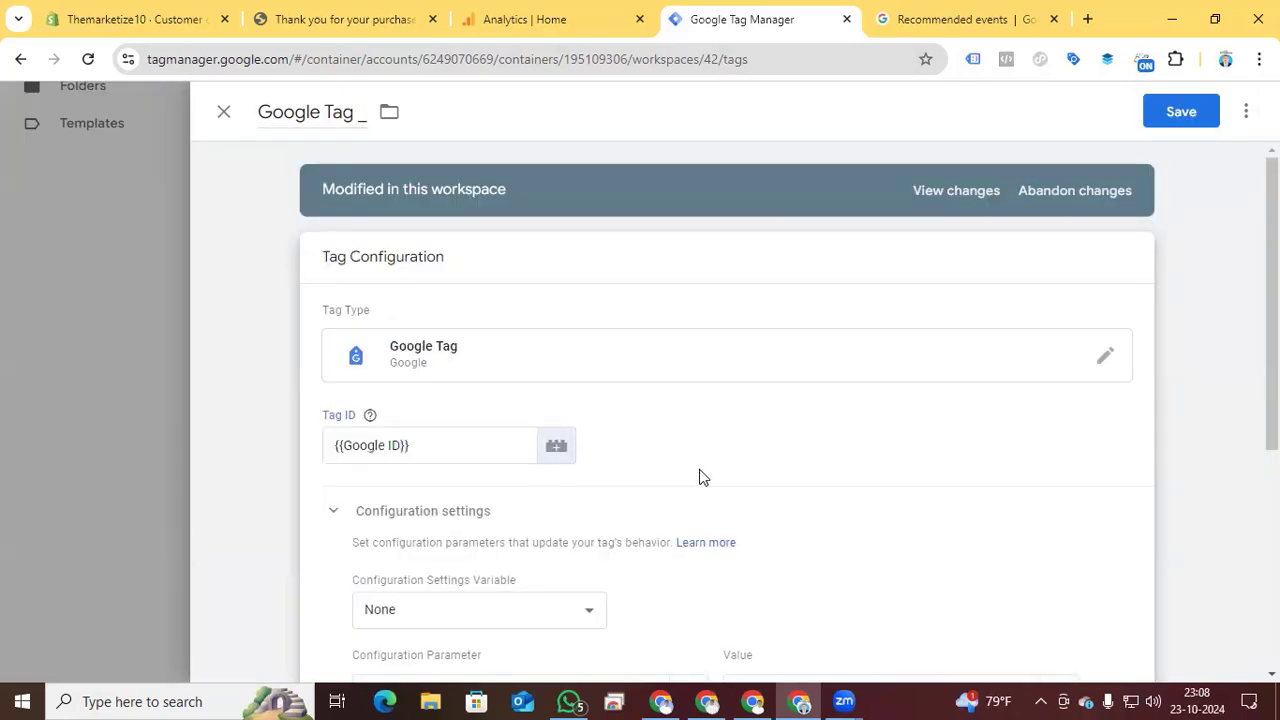
- Switch to Google Analytics and open the marketize web data stream's details to check its measurement ID
left_click(545, 22)
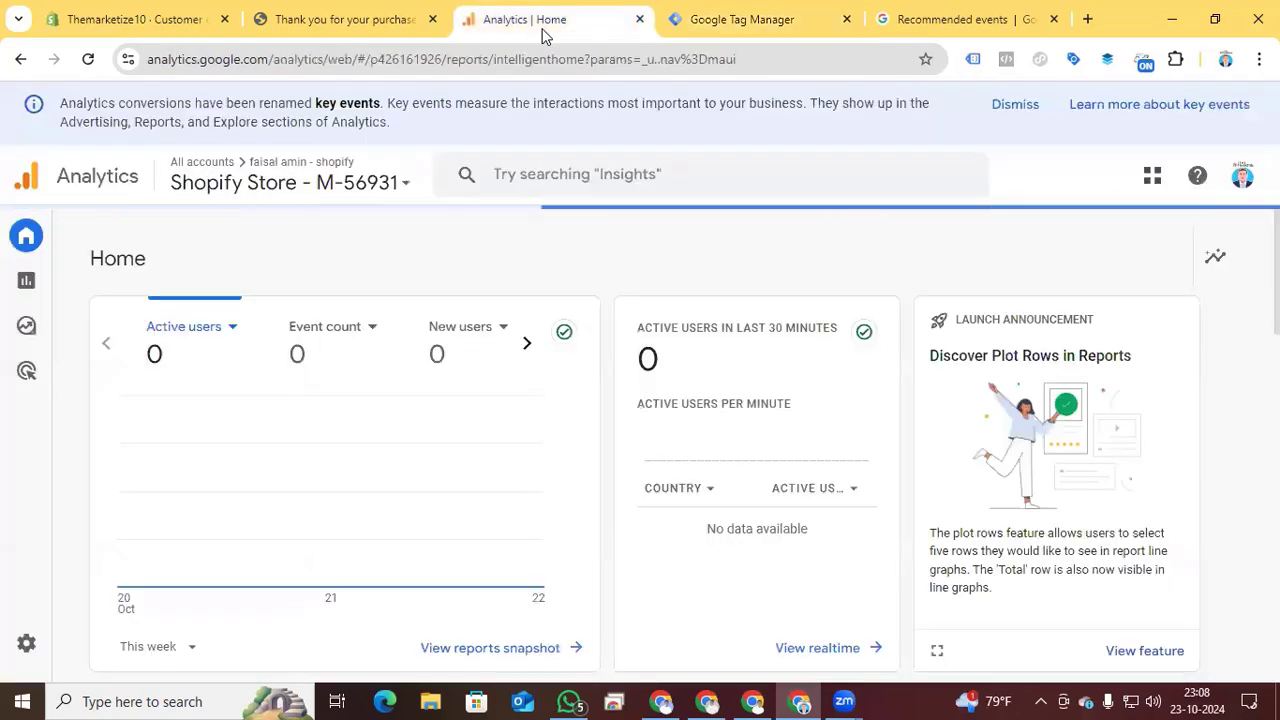
left_click(40, 643)
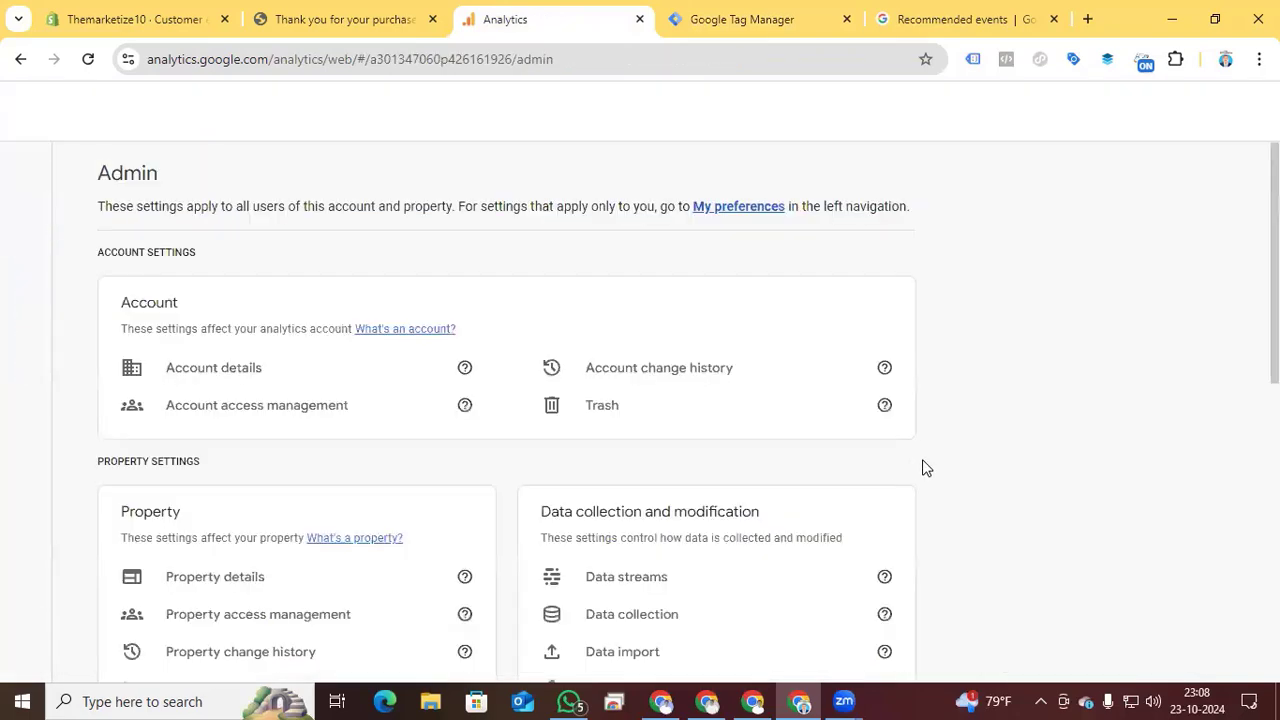
left_click(860, 640)
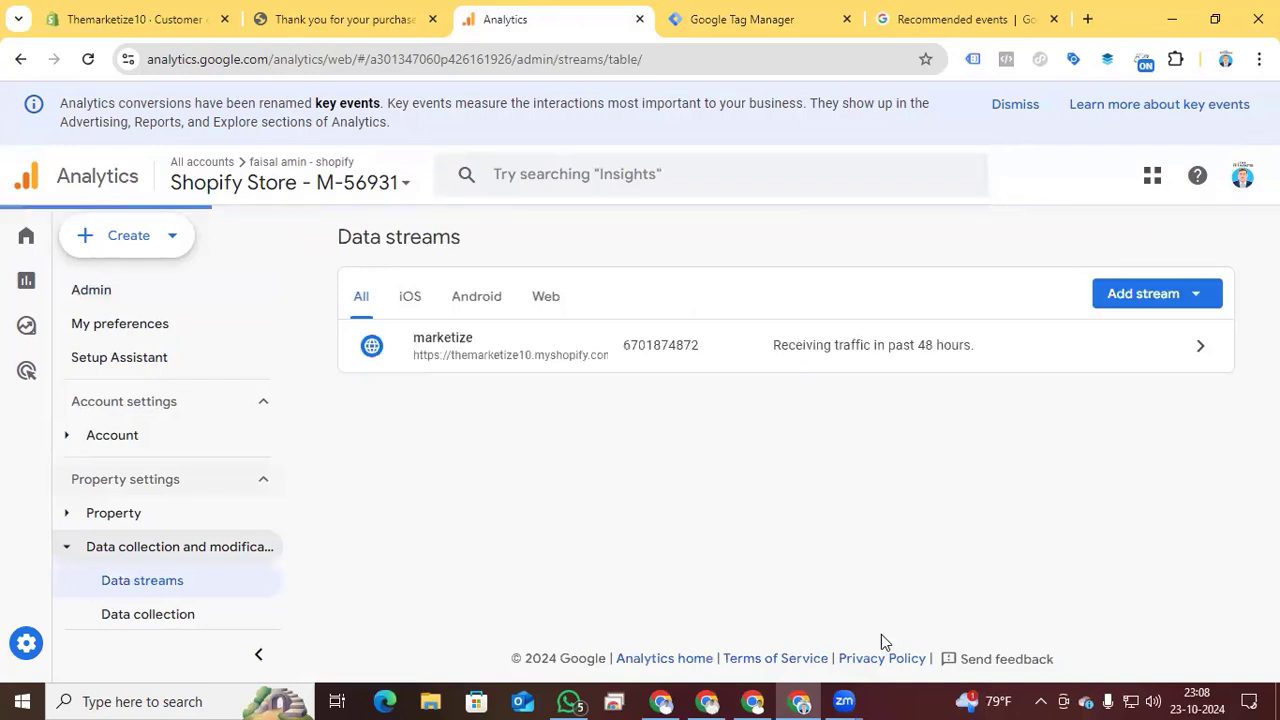
left_click(1115, 354)
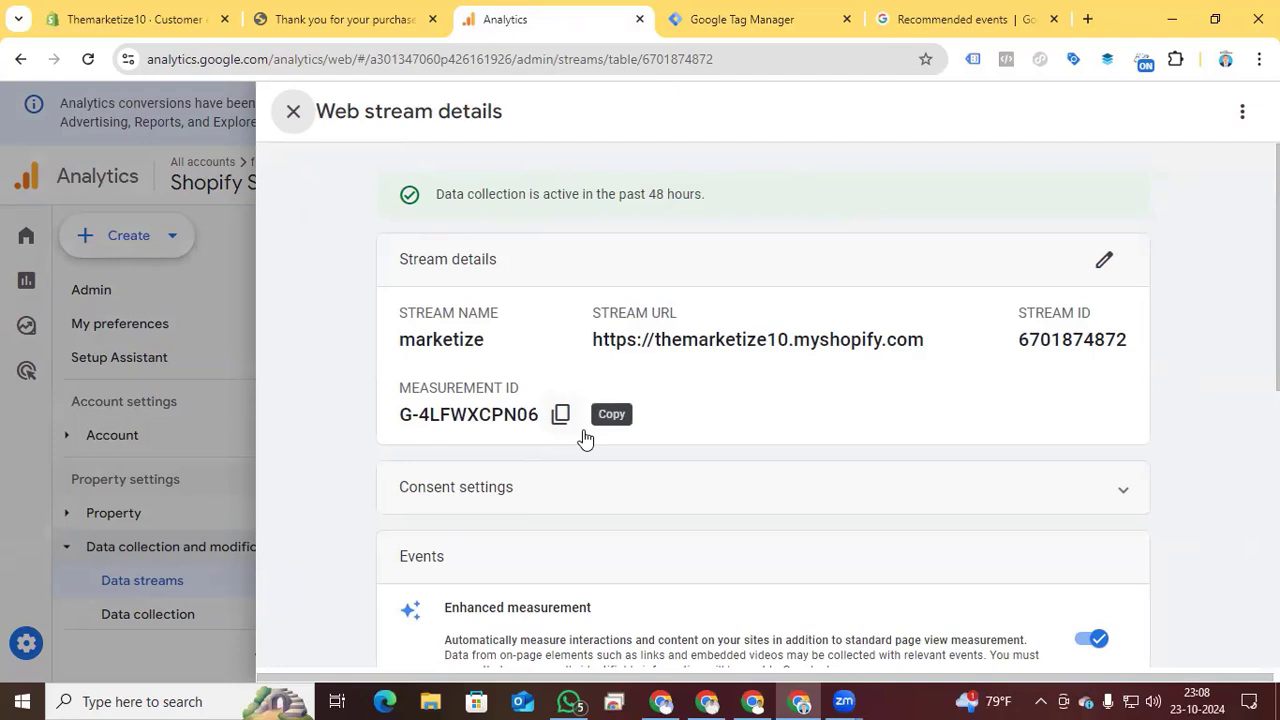
- Return to Google Tag Manager, review the Google tag's configuration parameter and firing trigger, and save the tag
left_click(725, 20)
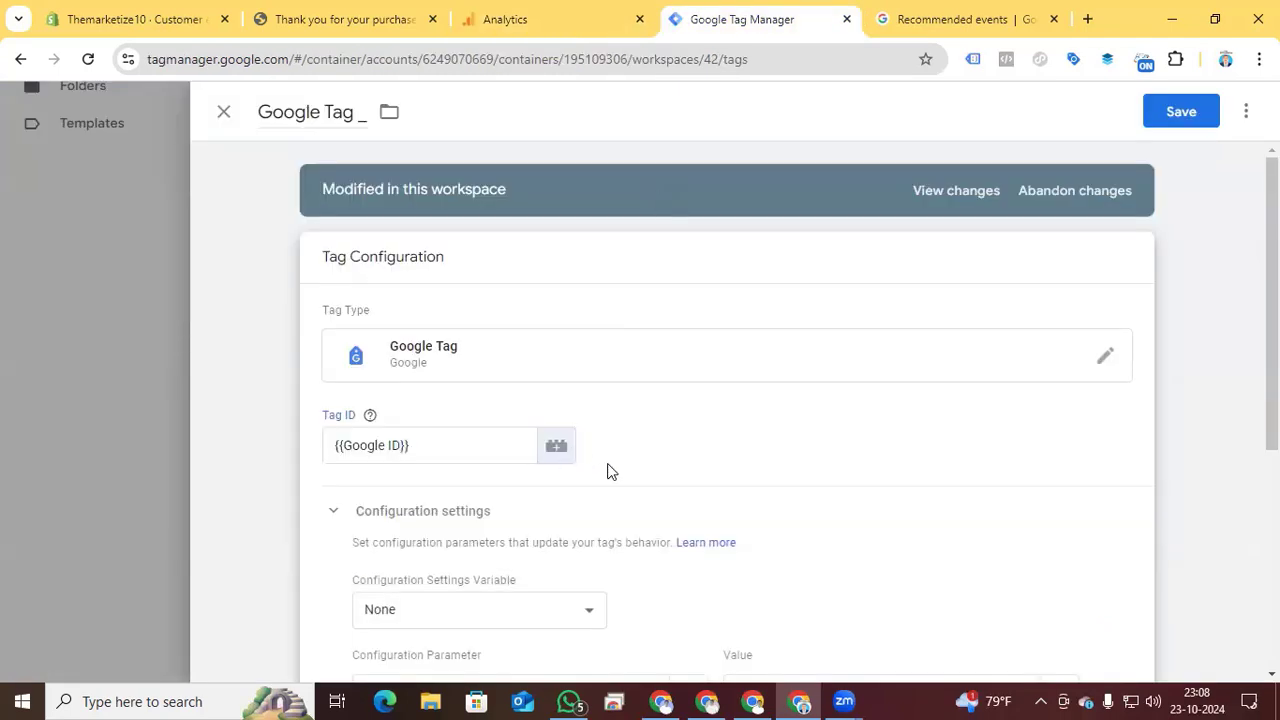
scroll(450, 400, "down", 2)
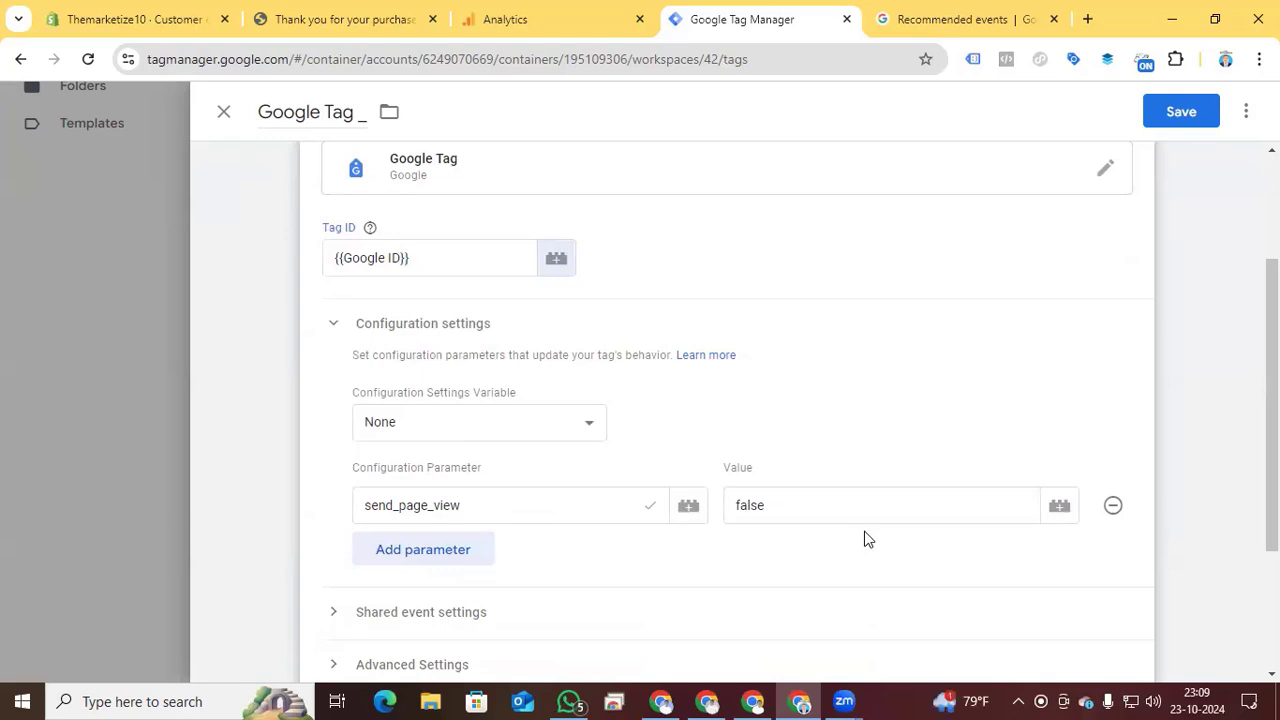
scroll(867, 539, "down", 2)
left_click(548, 612)
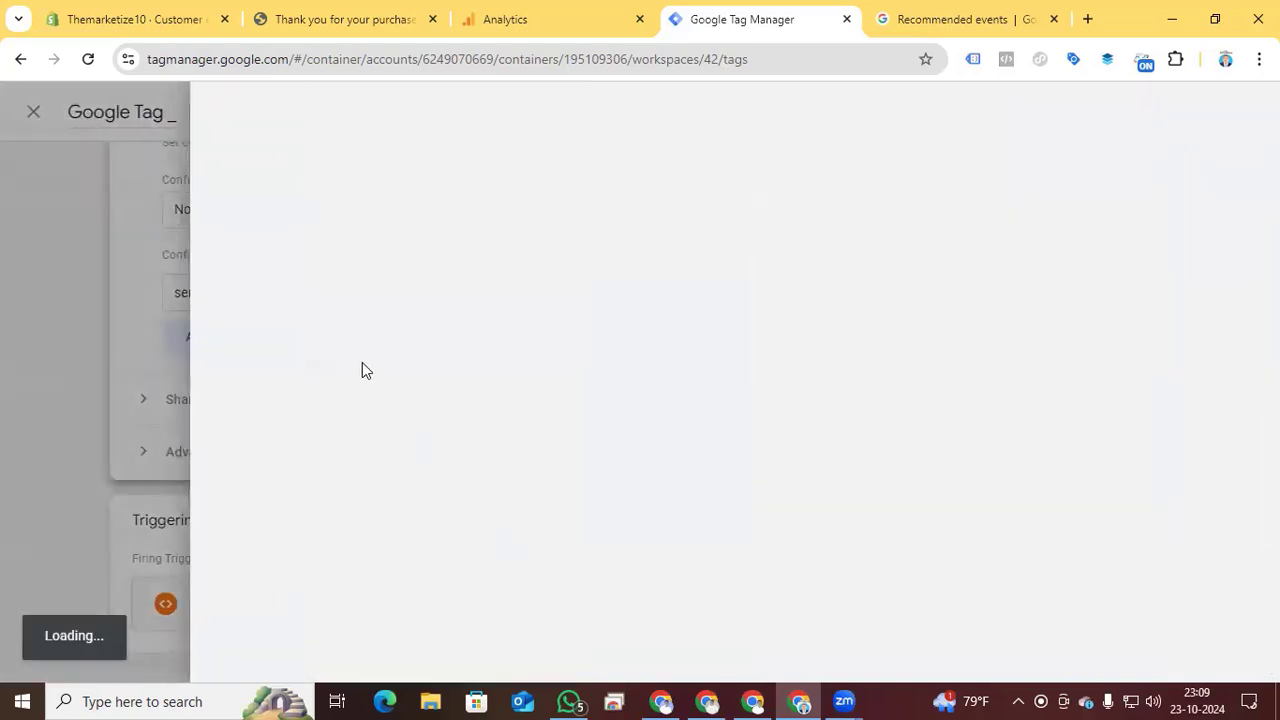
left_click(225, 113)
left_click(226, 115)
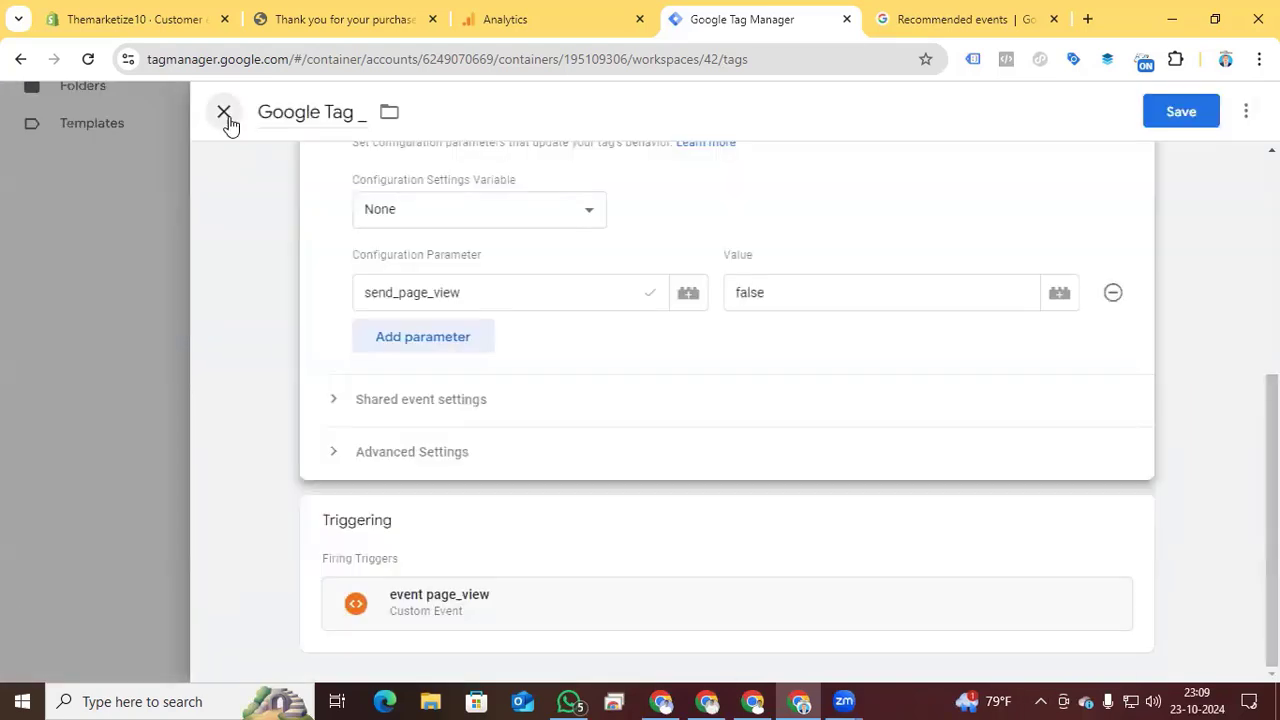
left_click(695, 375)
left_click(1183, 111)
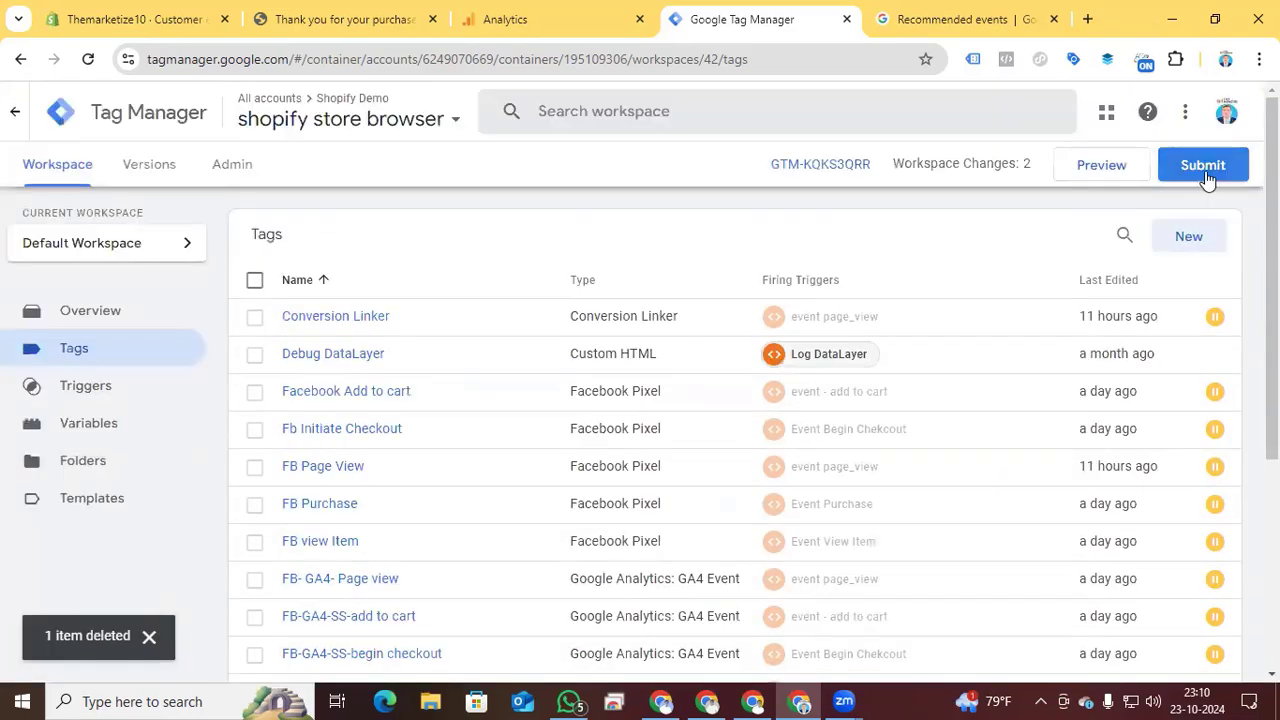
- Create a new tag of the type Google Analytics: GA4 Event
left_click(1192, 249)
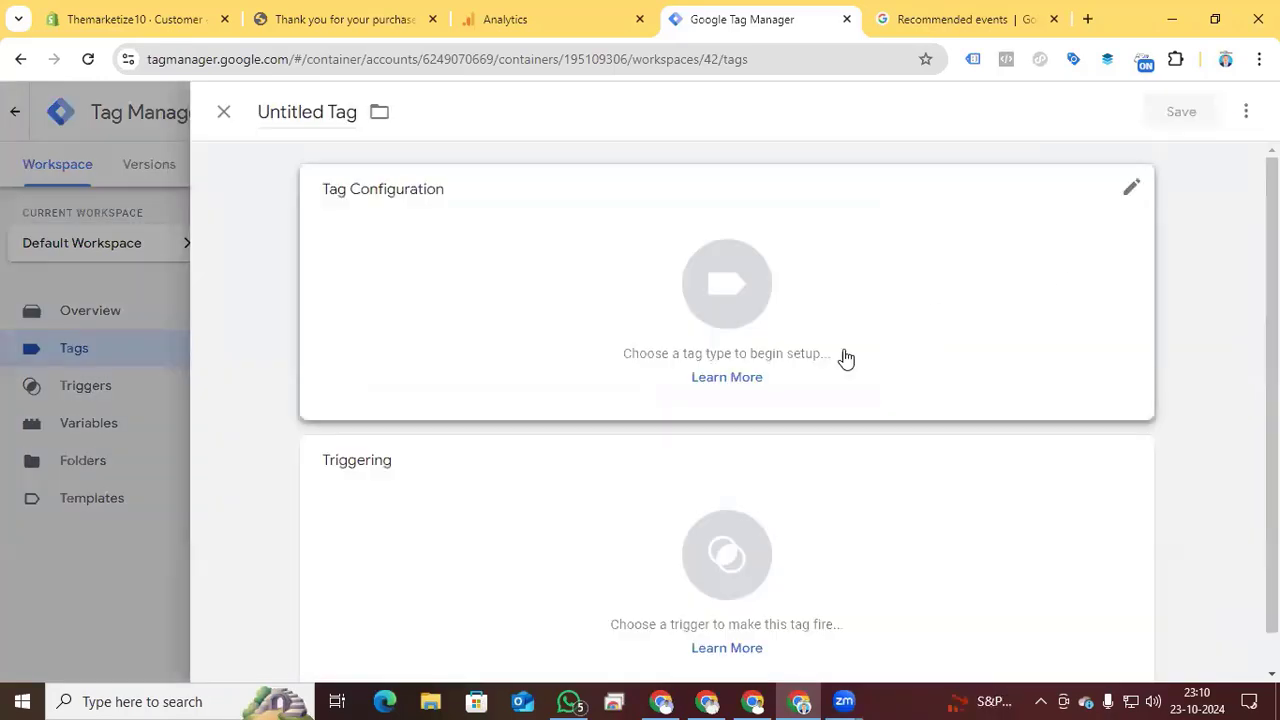
left_click(729, 291)
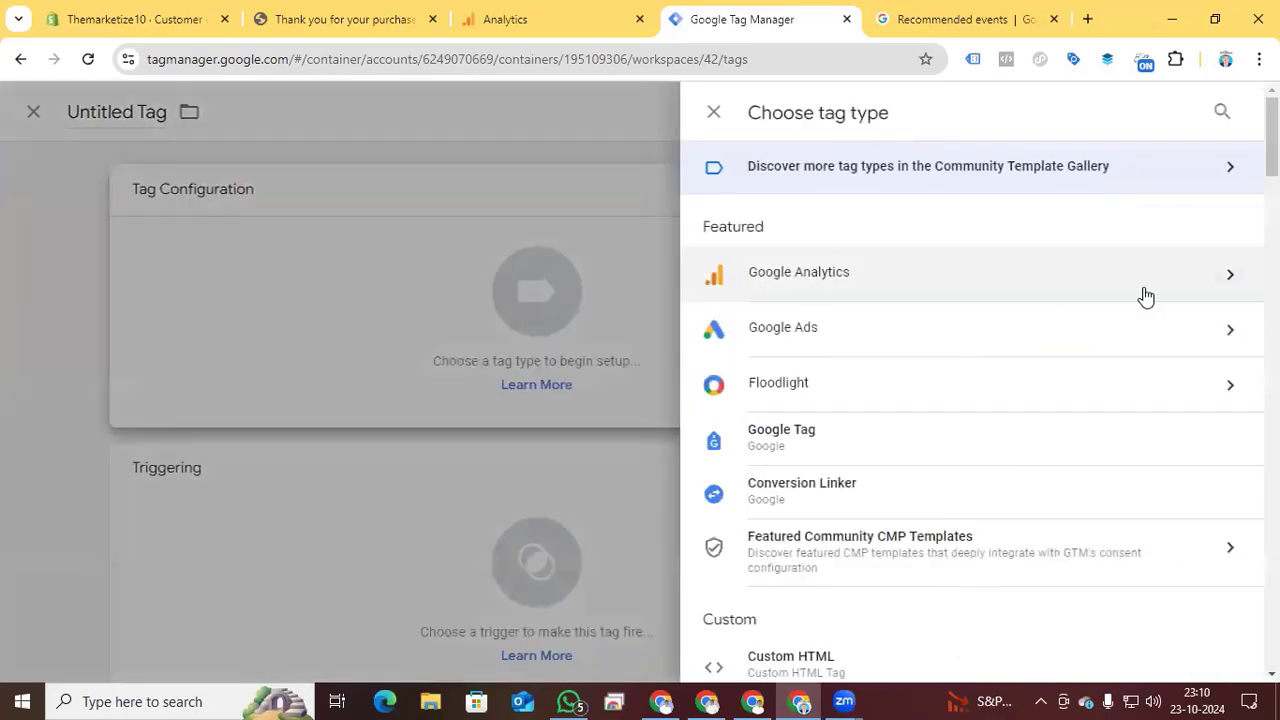
left_click(1146, 297)
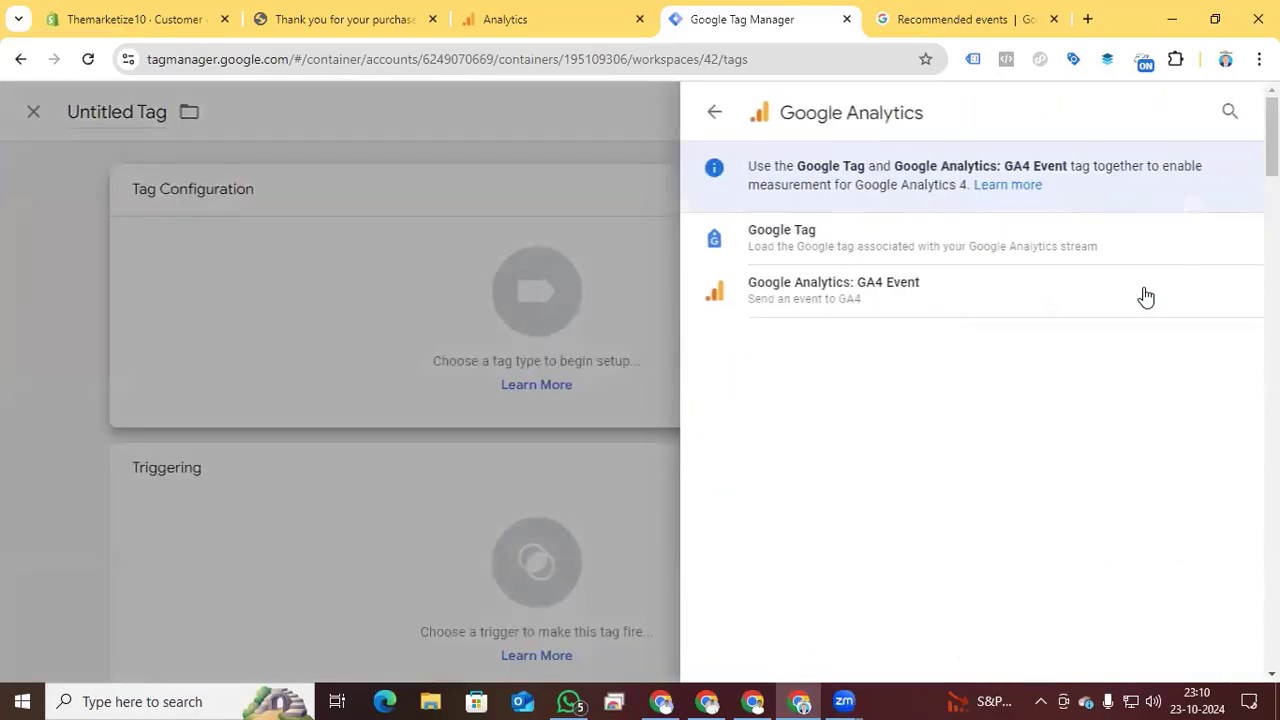
left_click(873, 305)
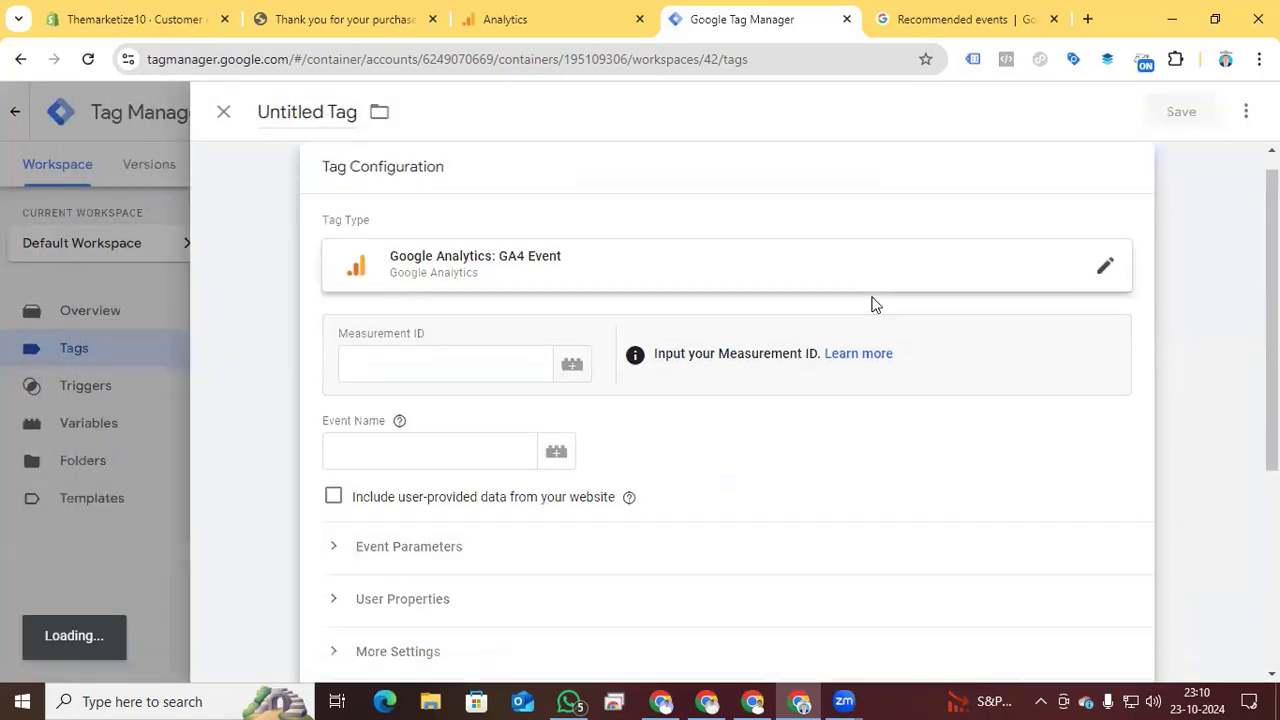
- Set the new tag's Measurement ID to the {{Google ID}} variable and its event name to page_view
left_click(466, 360)
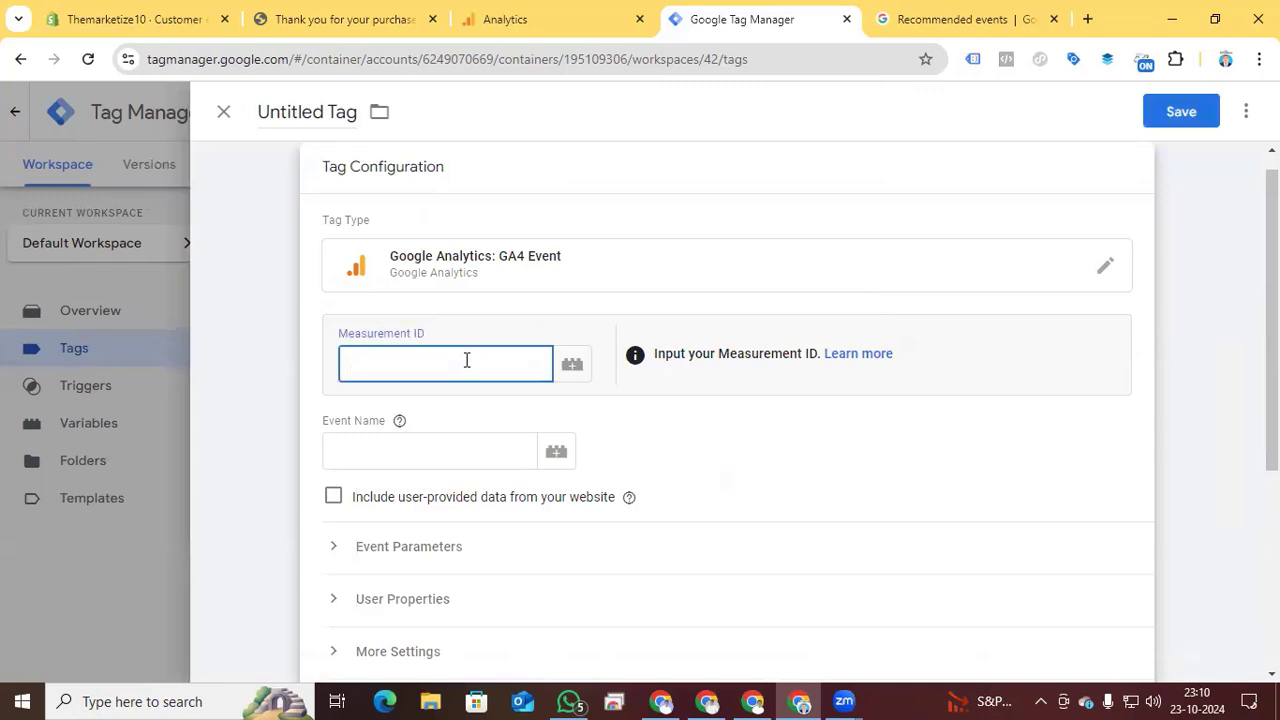
type("{{gogo")
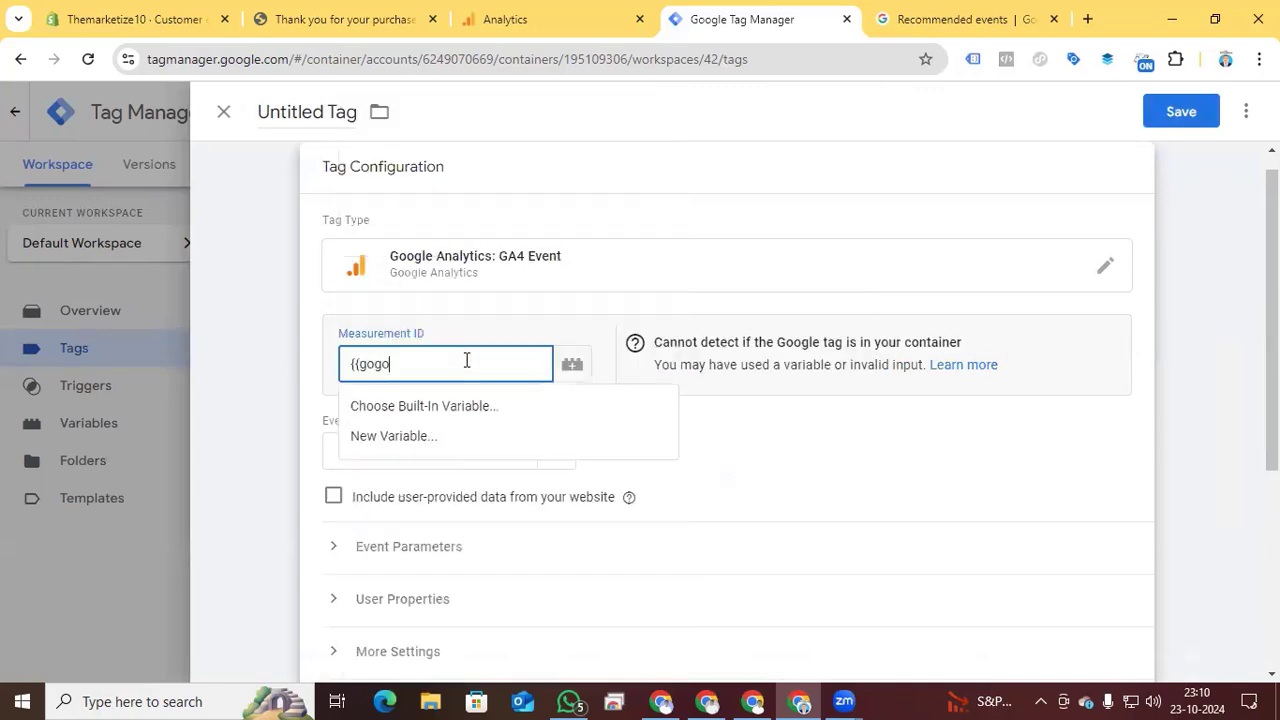
key("BackSpace")
key("BackSpace")
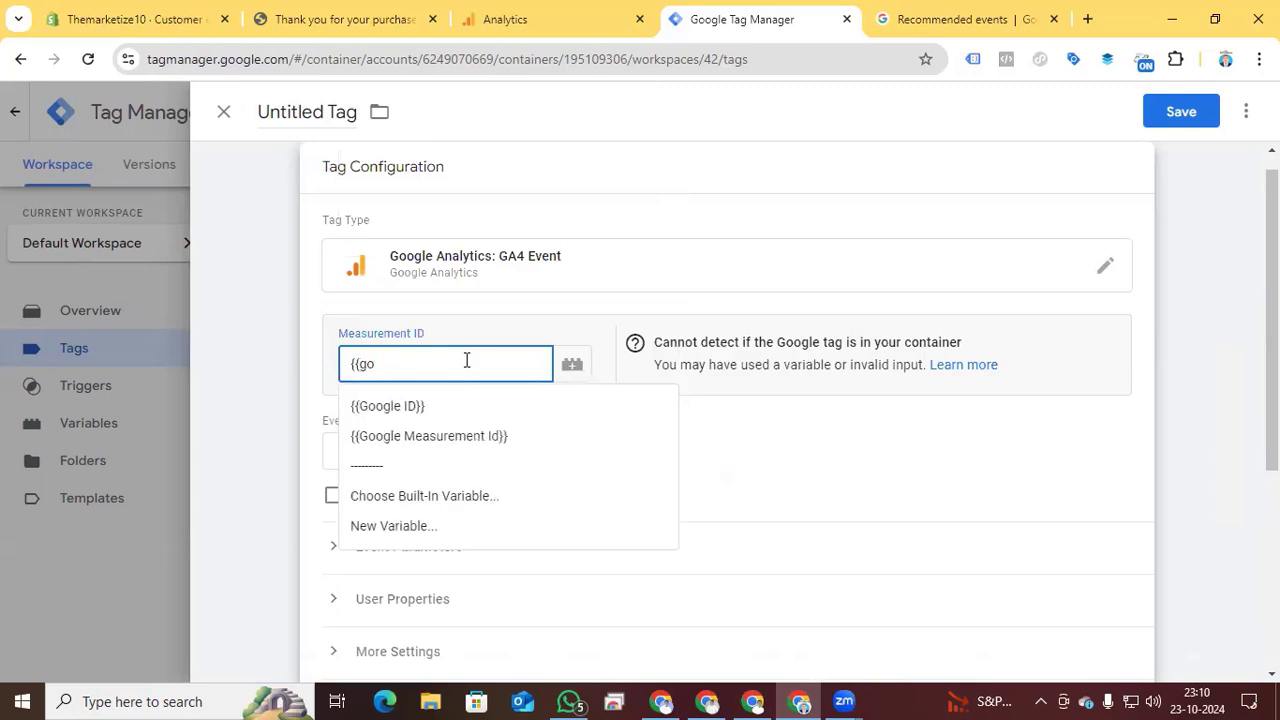
type("og")
left_click(431, 405)
left_click(427, 449)
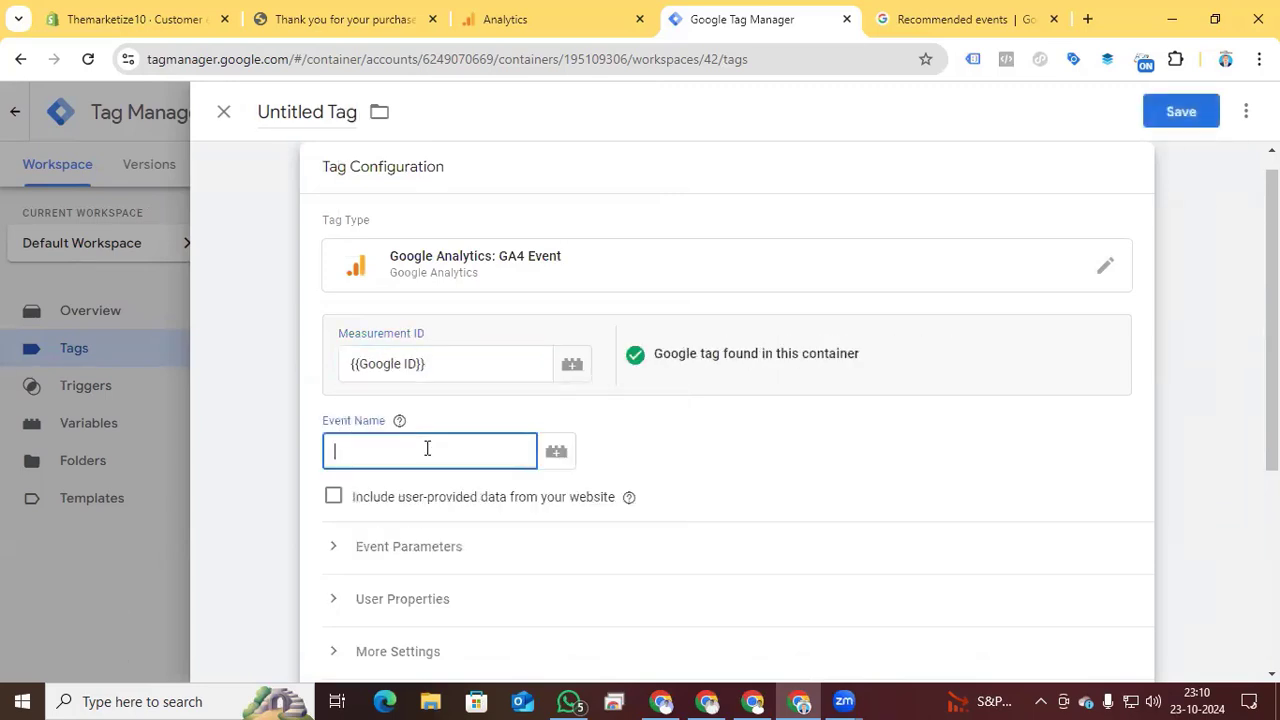
type("page_view")
- Add the event page_view custom event as the firing trigger of the new GA4 event tag
scroll(636, 500, "down", 4)
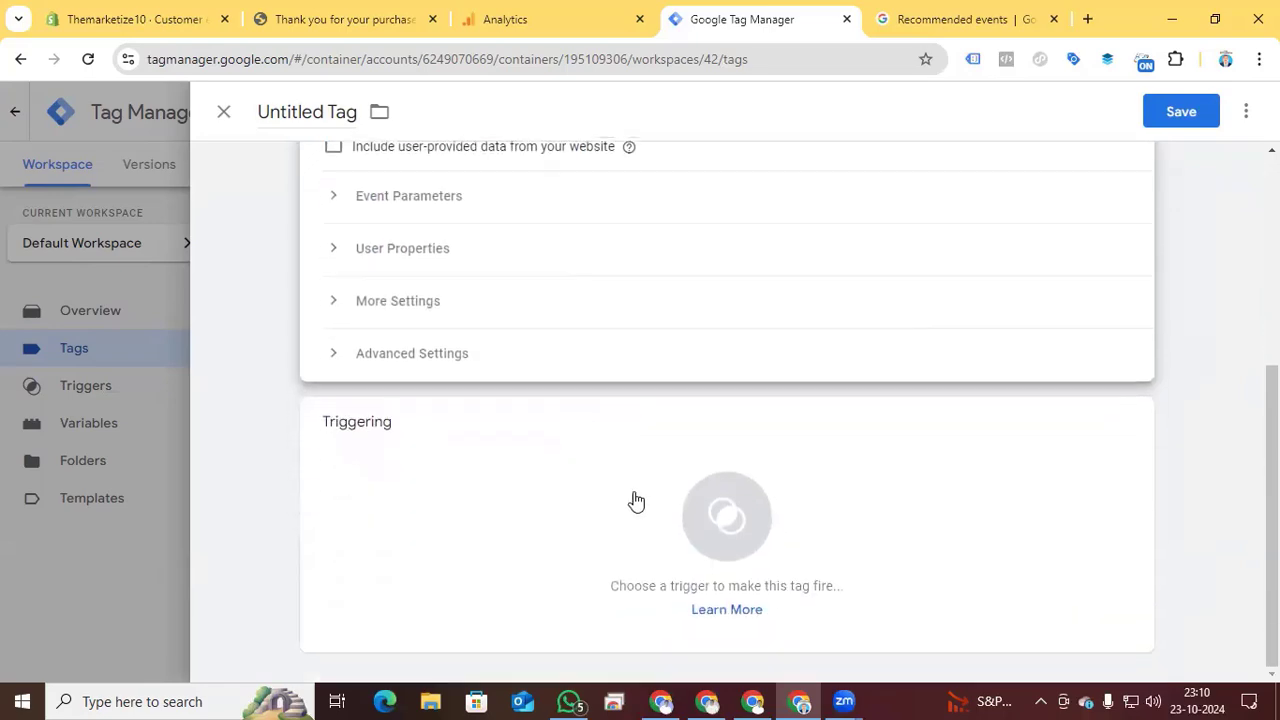
left_click(731, 532)
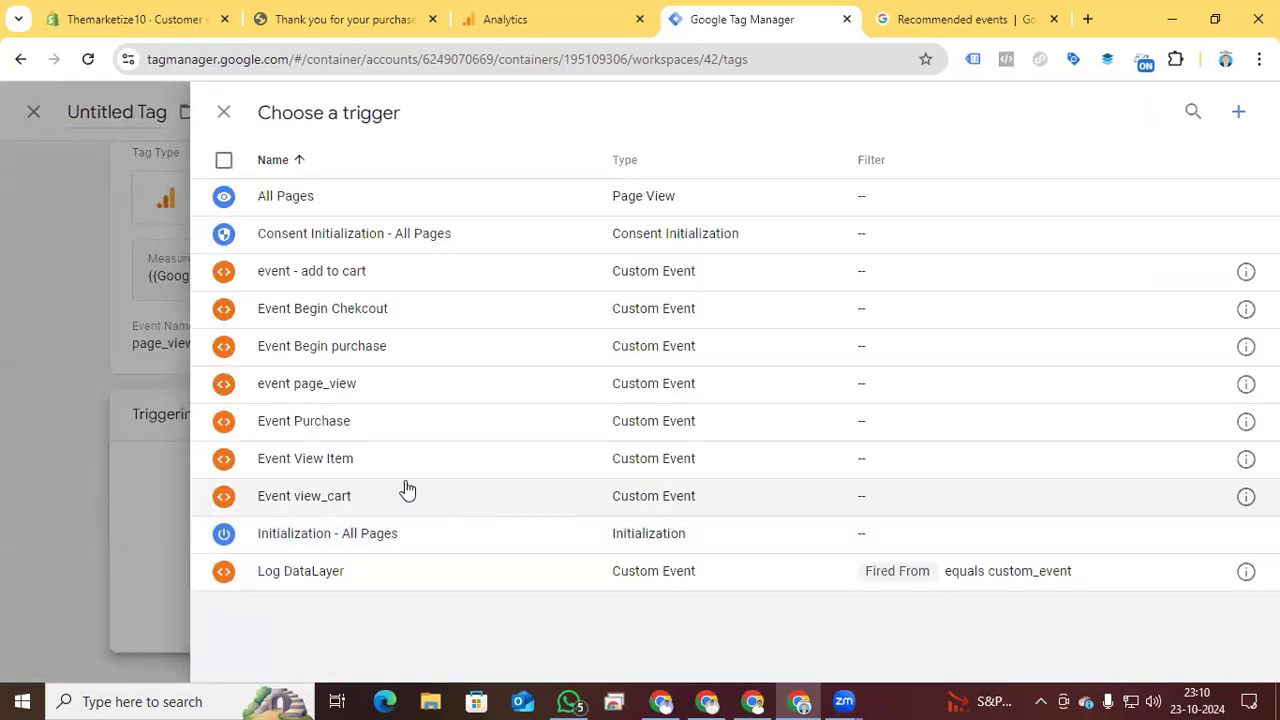
left_click(315, 384)
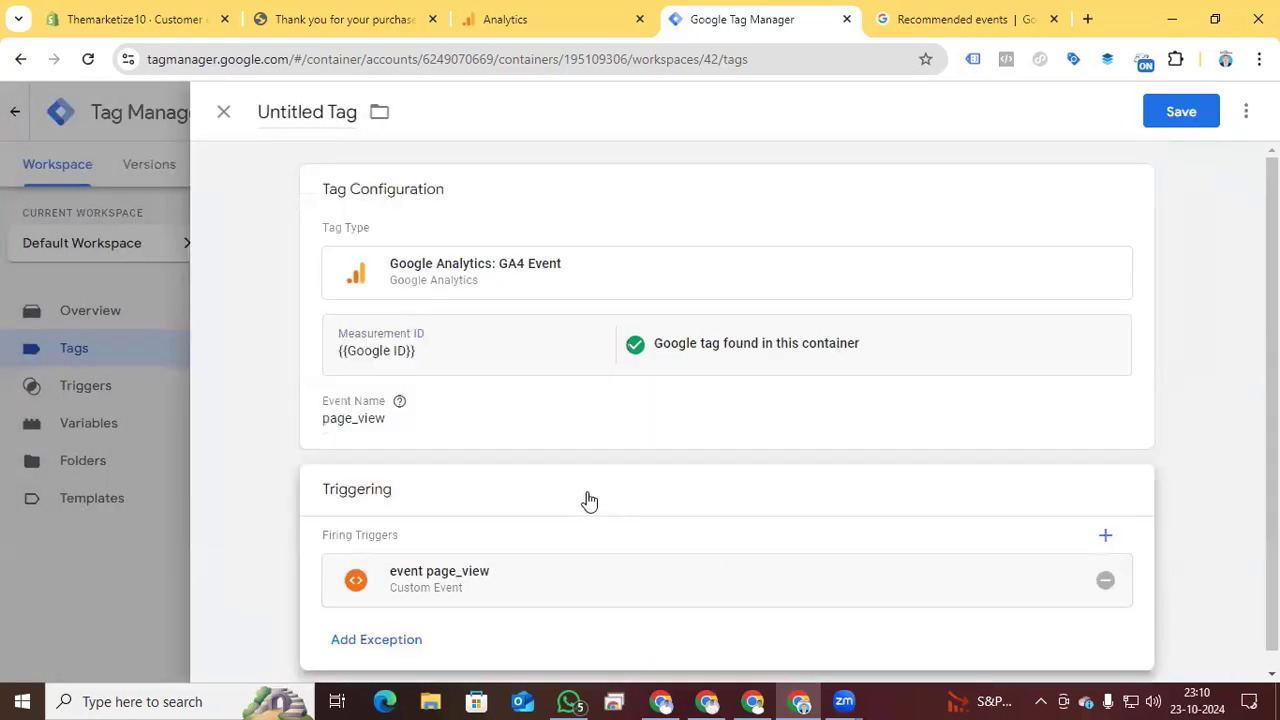
- Name the tag GA4 - Page view and save it
left_click(312, 115)
type("GA")
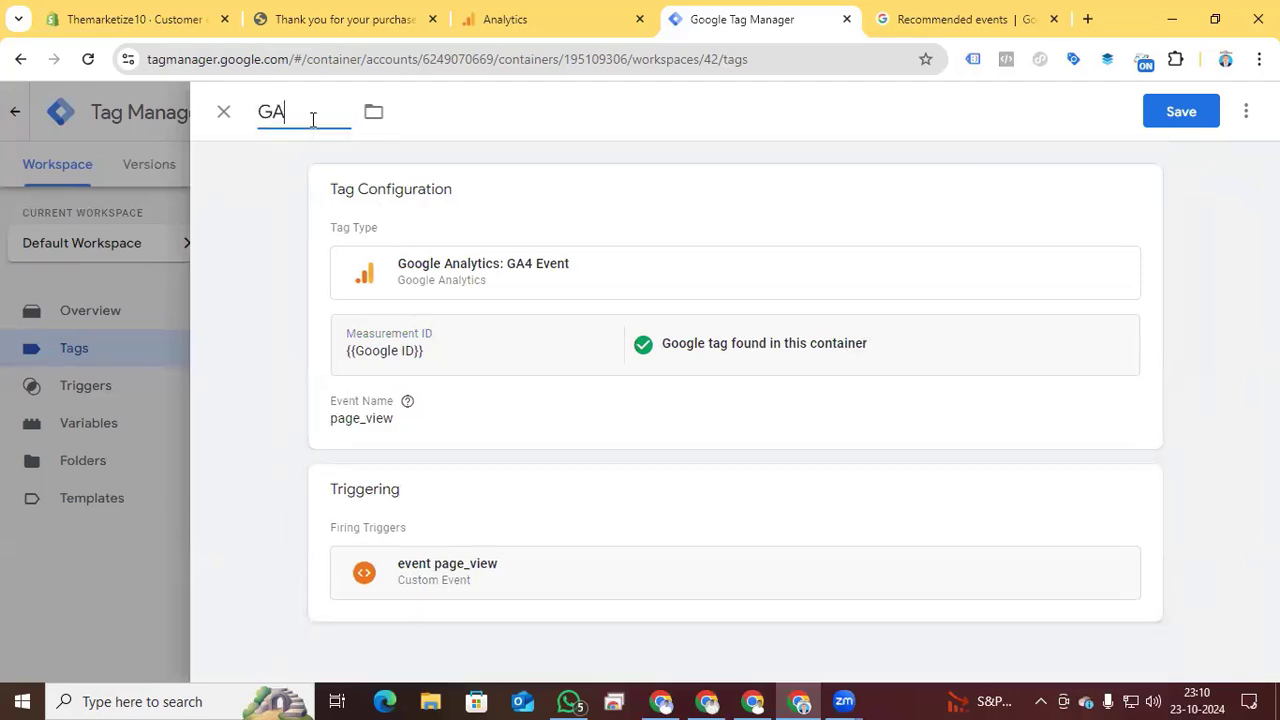
type("4 - Page view")
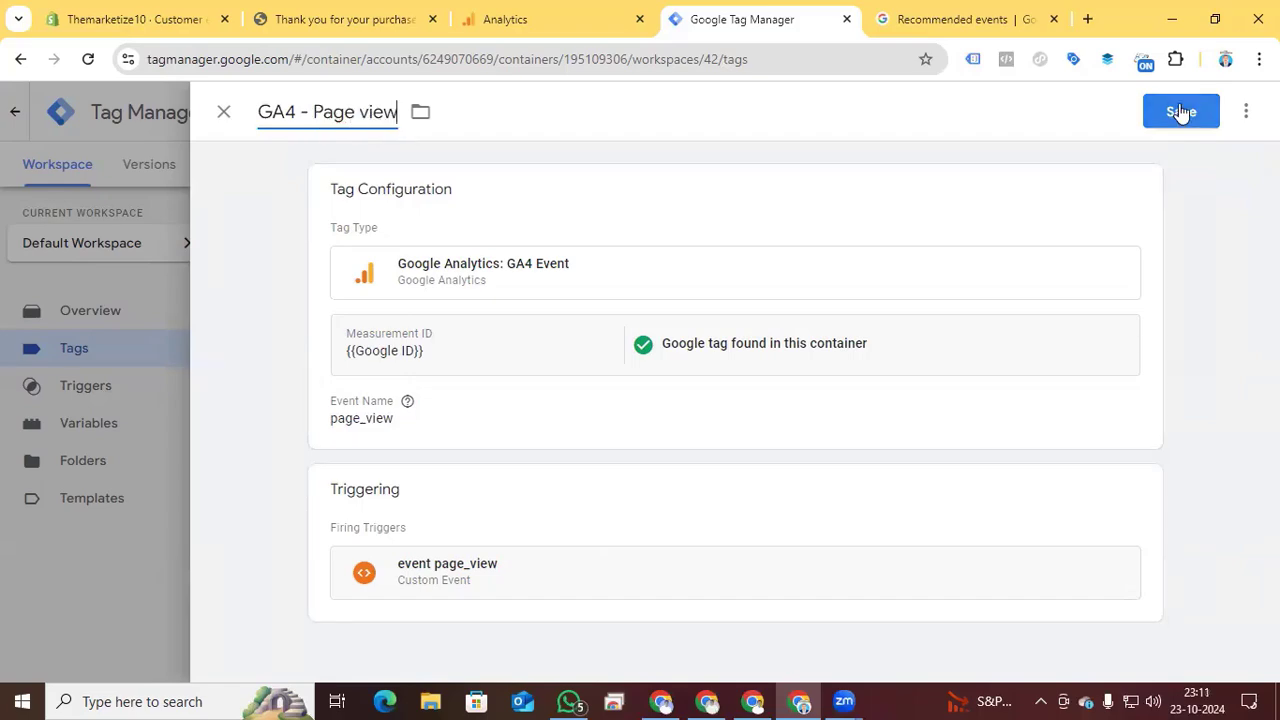
left_click(1181, 111)
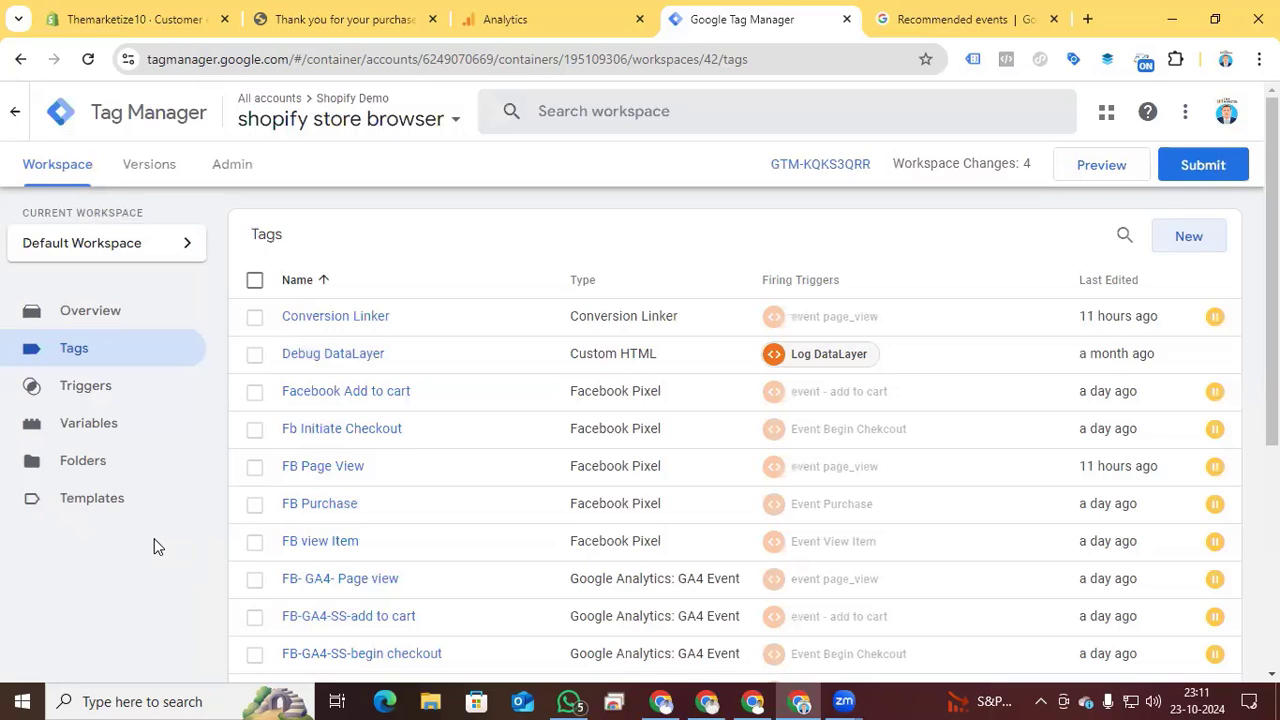
- Switch to the GA4 Recommended events reference and examine the view_item event's parameters and item parameters
left_click(928, 34)
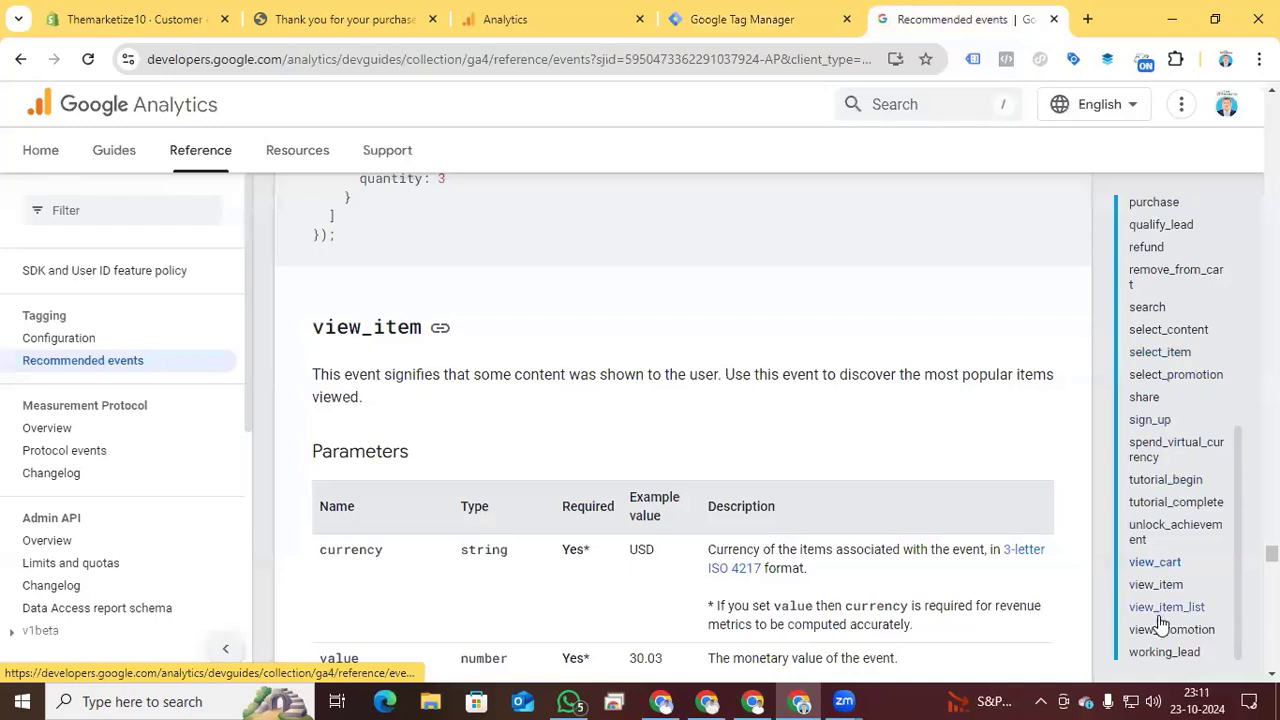
scroll(1160, 568, "down", 1)
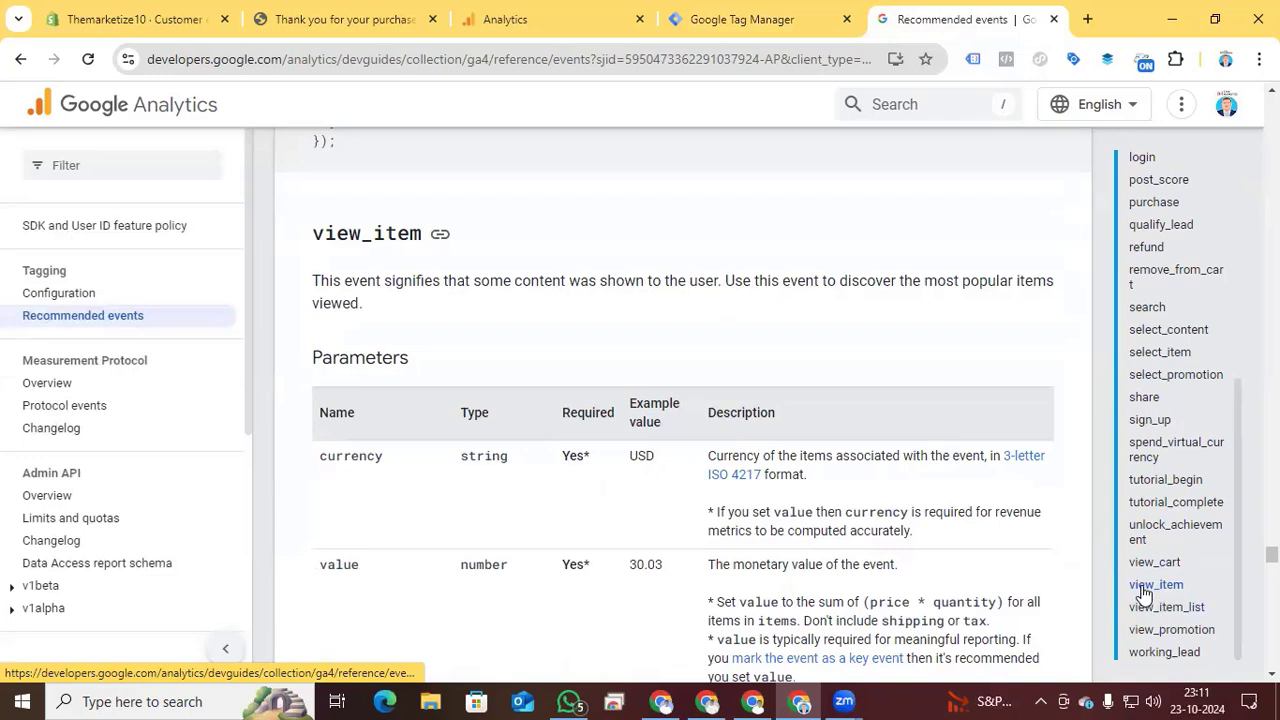
scroll(513, 338, "down", 1)
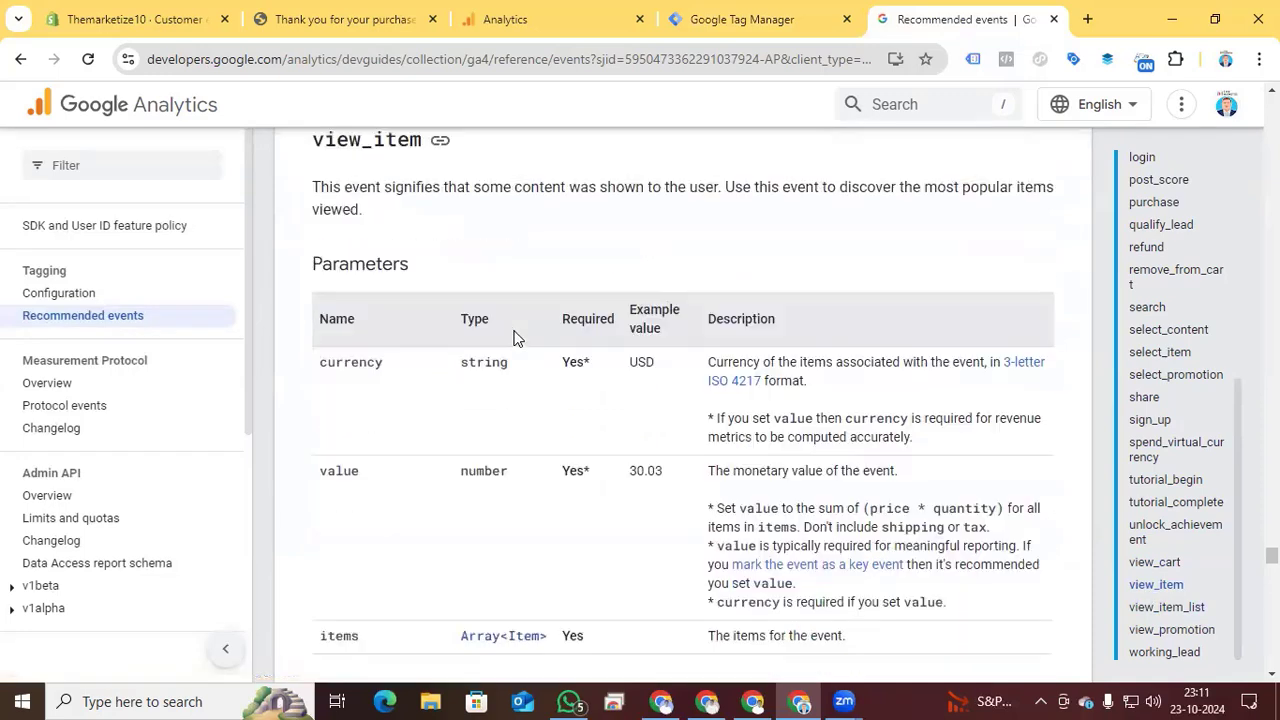
scroll(513, 338, "up", 1)
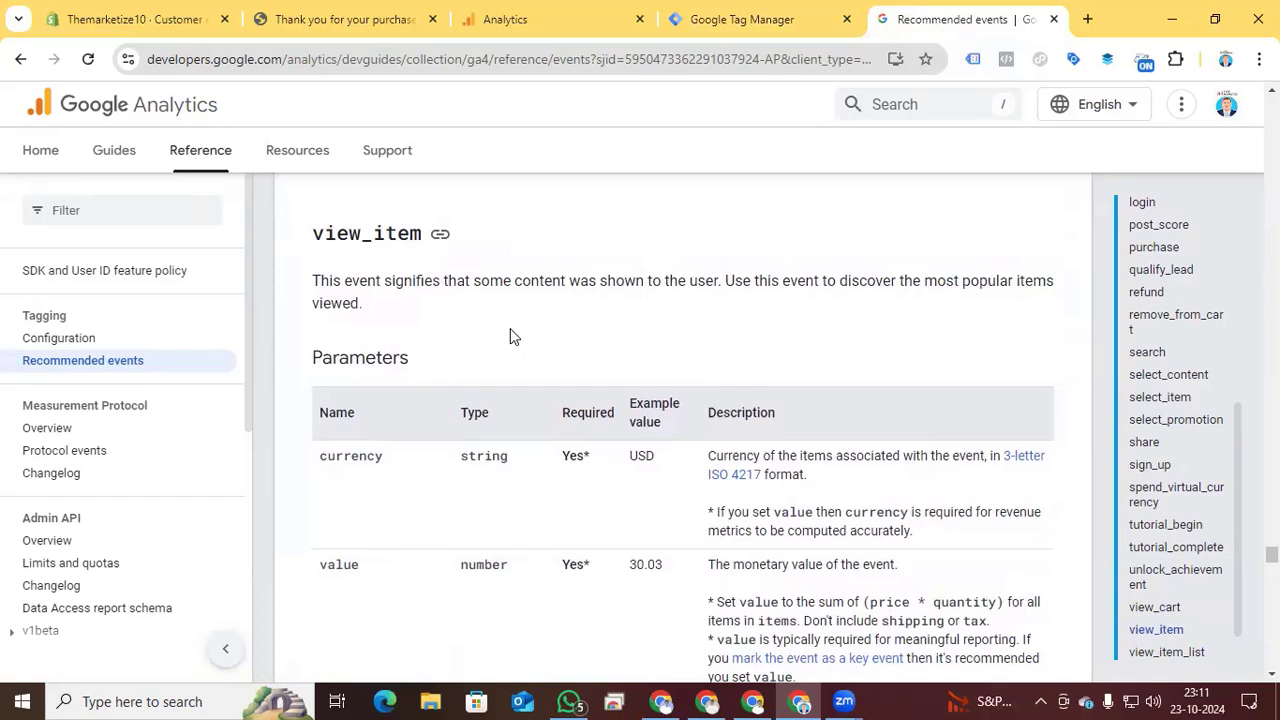
scroll(510, 328, "down", 1)
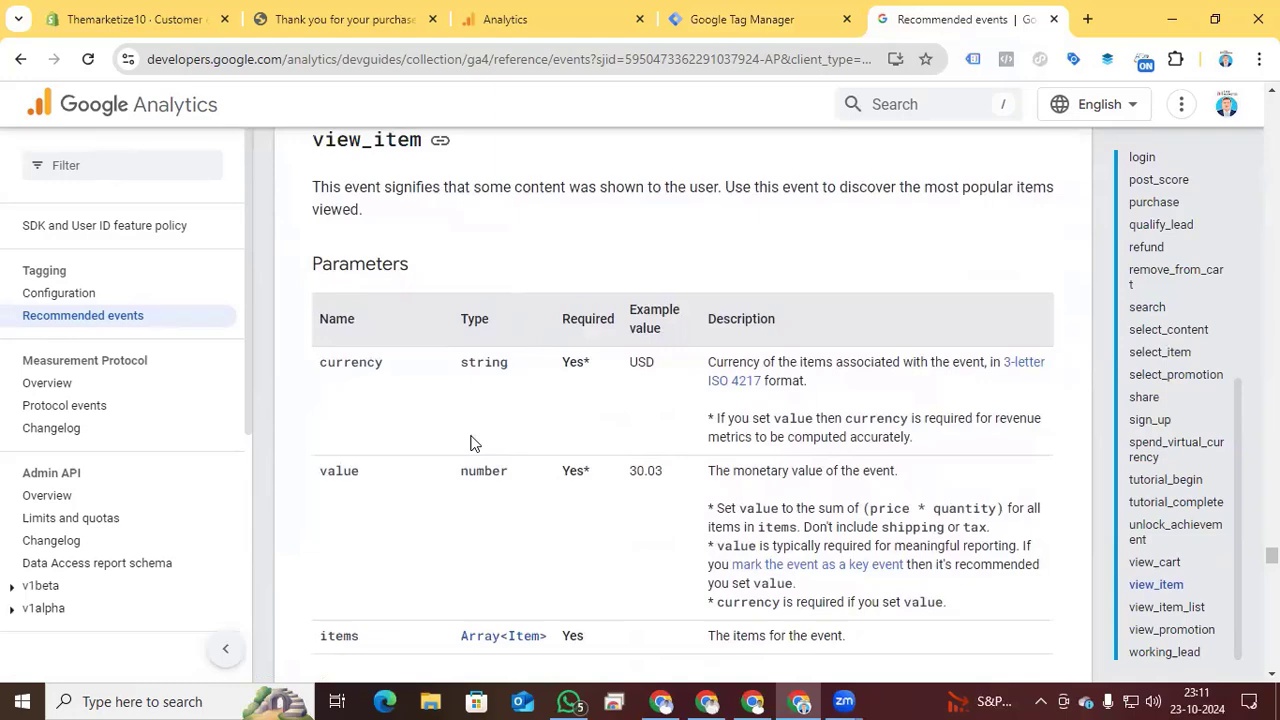
scroll(384, 474, "down", 2)
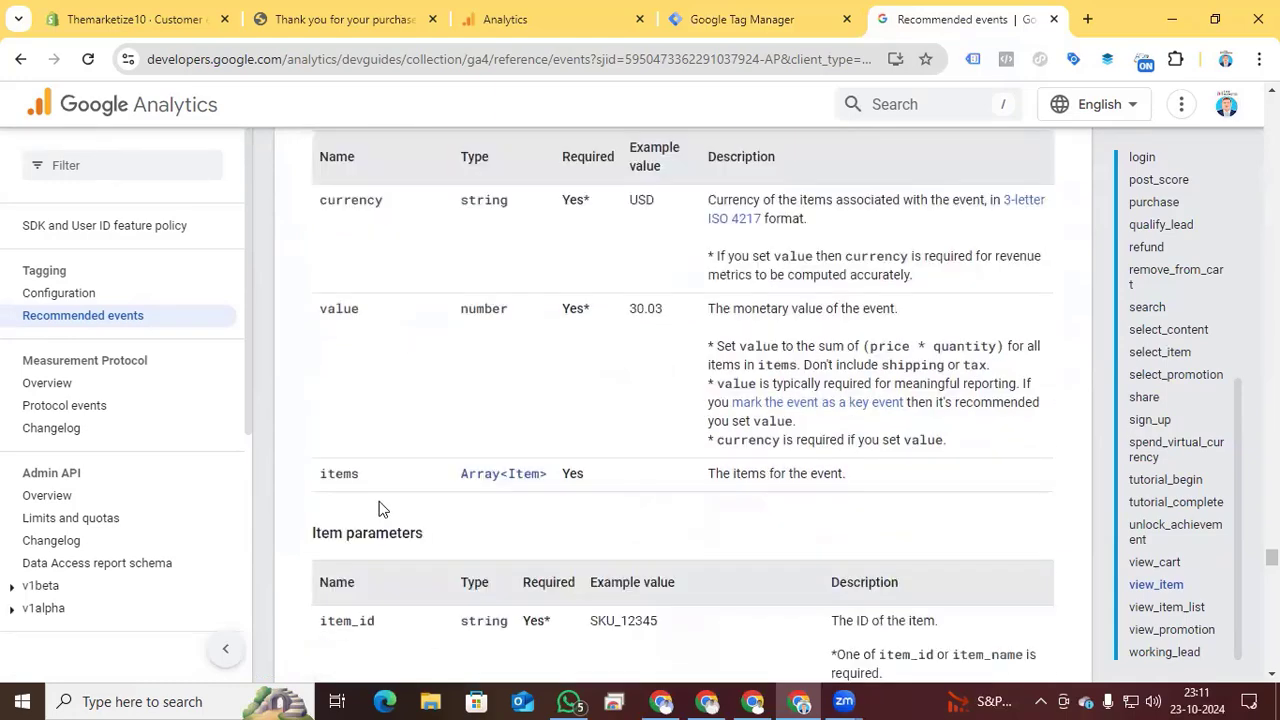
scroll(385, 473, "up", 1)
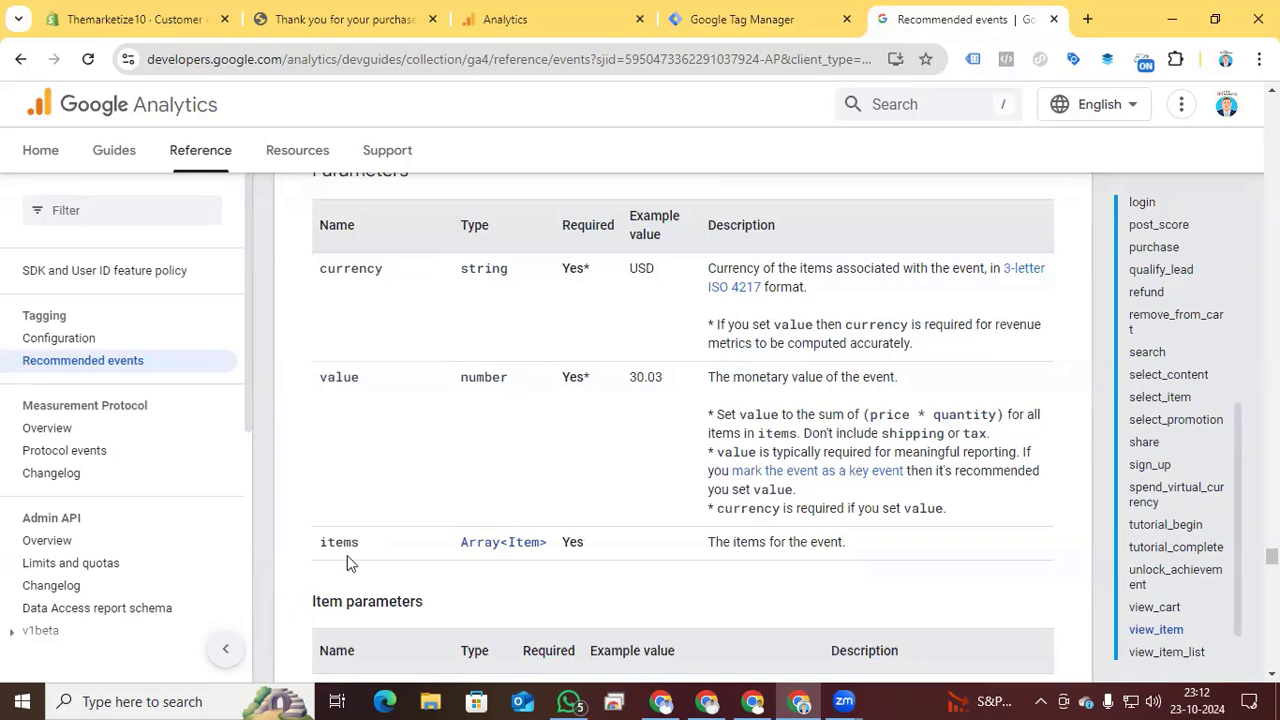
scroll(494, 514, "down", 3)
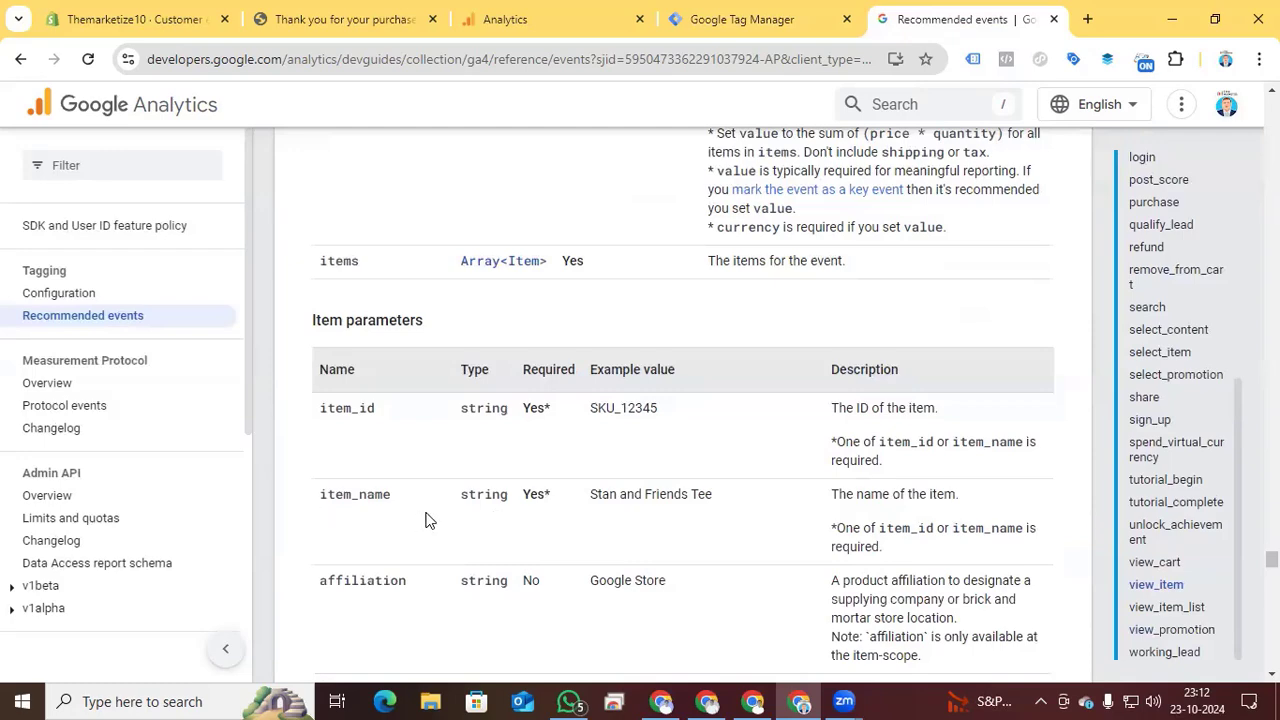
scroll(425, 520, "down", 3)
scroll(425, 520, "down", 3)
scroll(428, 519, "up", 9)
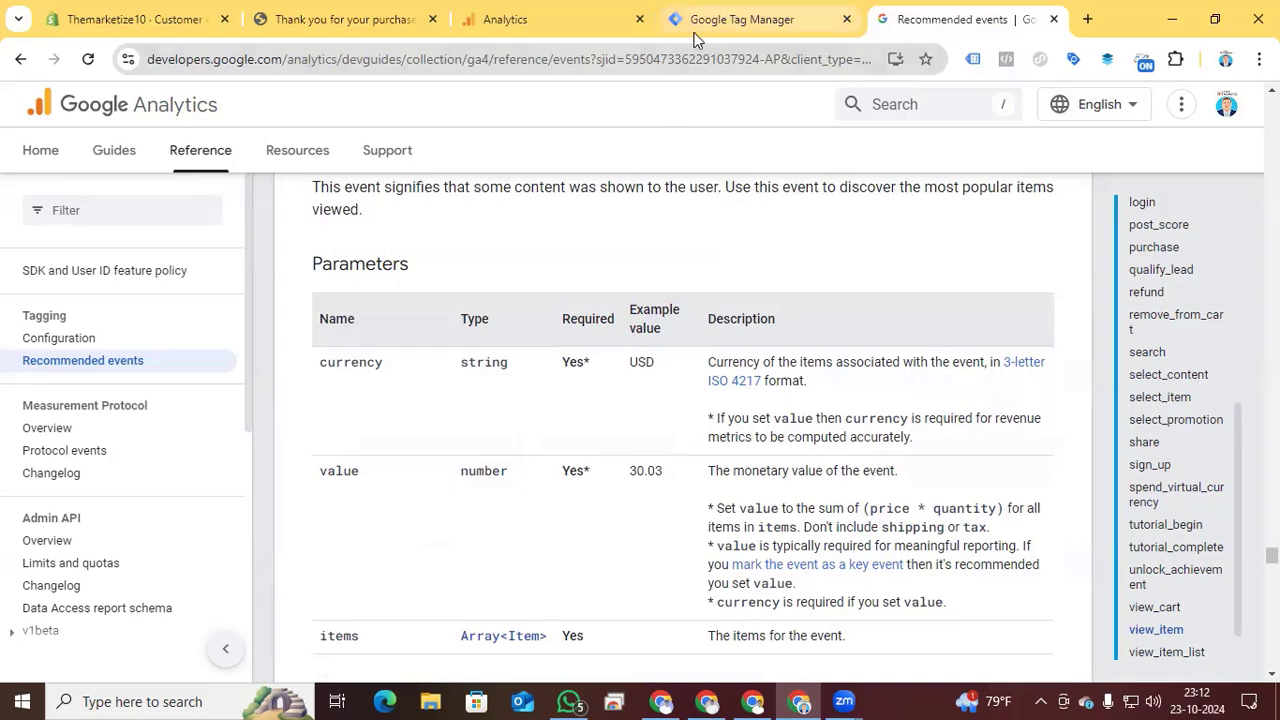
- Return to Google Tag Manager and create a new user-defined variable of the type Data Layer Variable
left_click(740, 22)
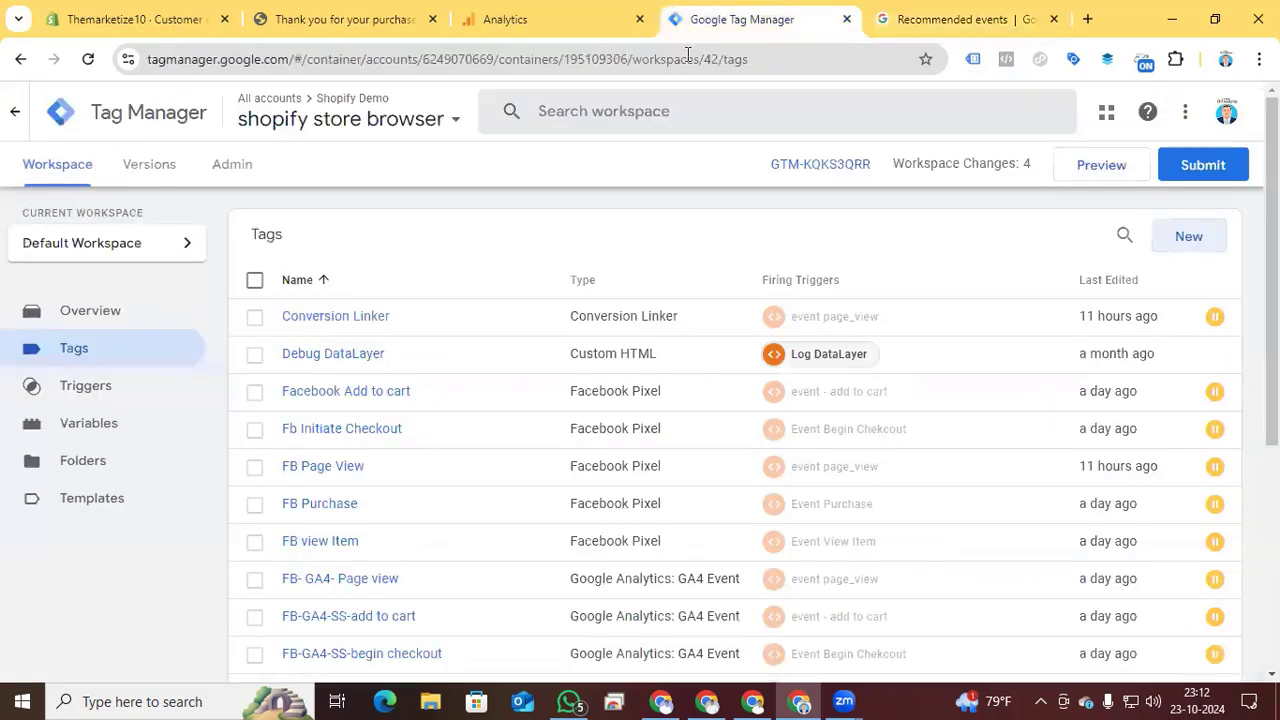
left_click(88, 424)
scroll(1150, 350, "down", 5)
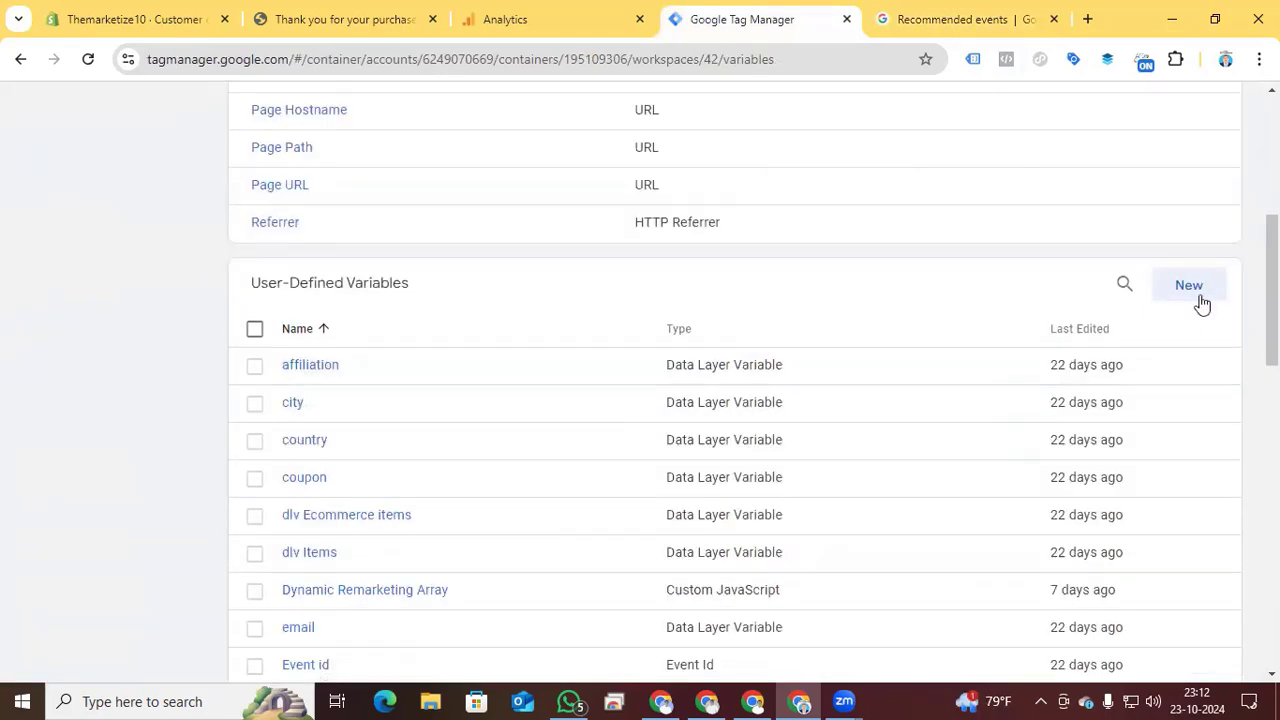
left_click(1192, 290)
left_click(778, 288)
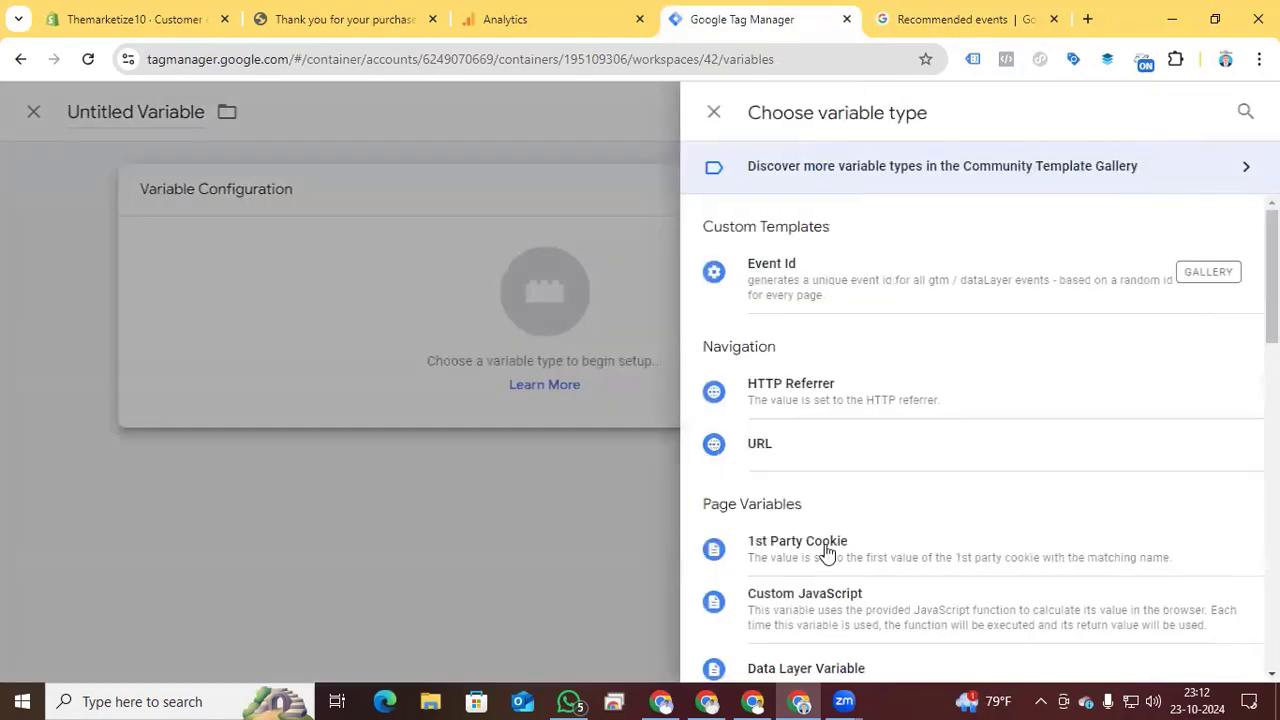
scroll(826, 552, "down", 3)
scroll(829, 560, "down", 1)
scroll(829, 563, "up", 1)
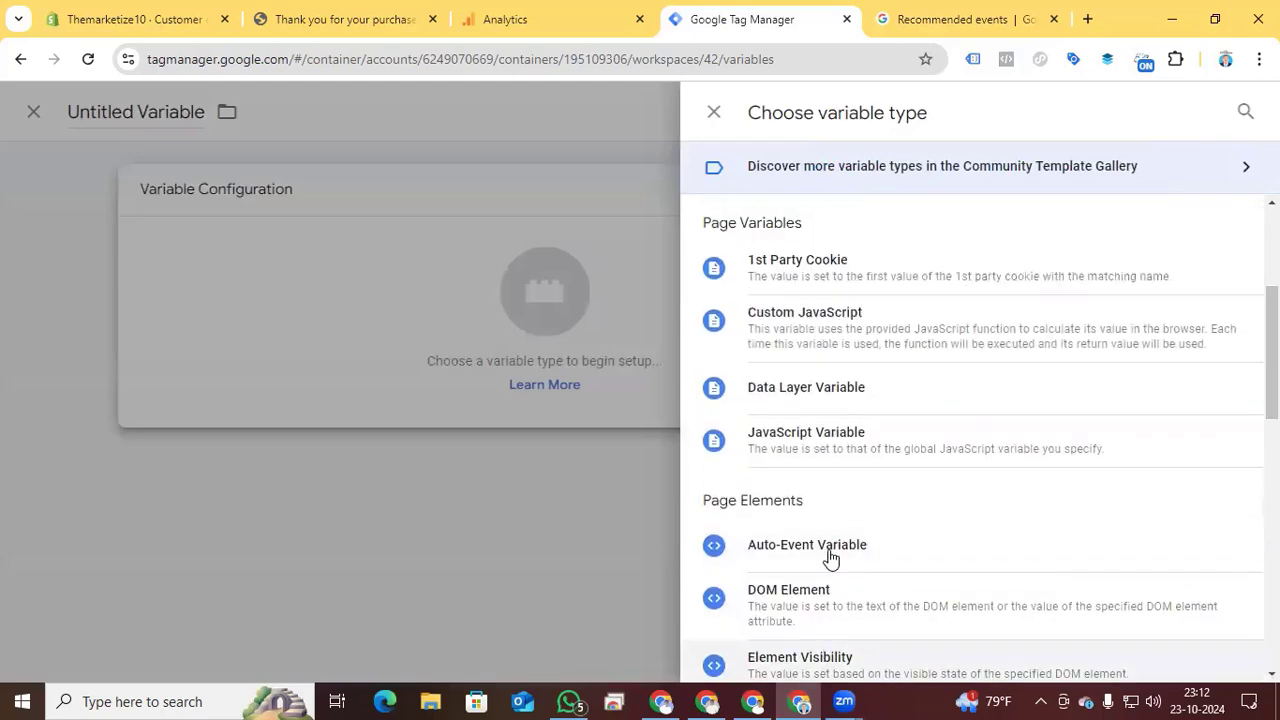
left_click(812, 400)
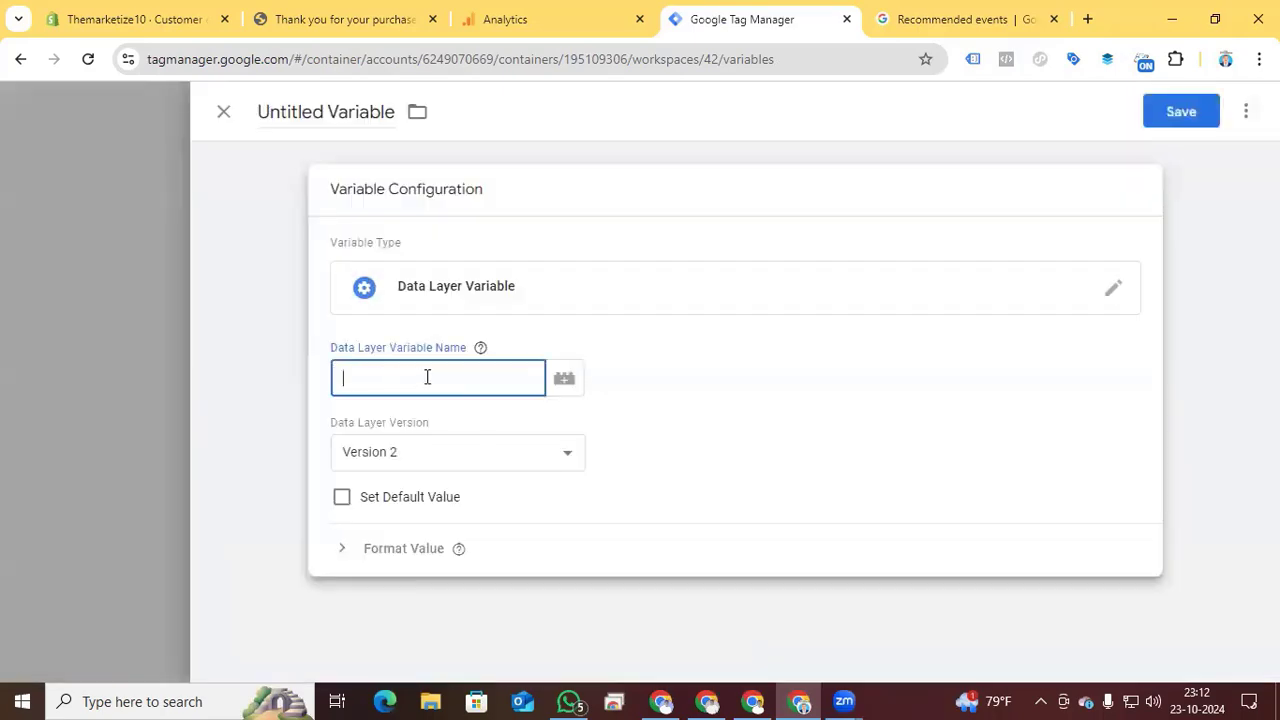
- Switch to the Themarketize10 storefront and open the Best T-Shirt Printer with Price product page from the featured products
left_click(345, 30)
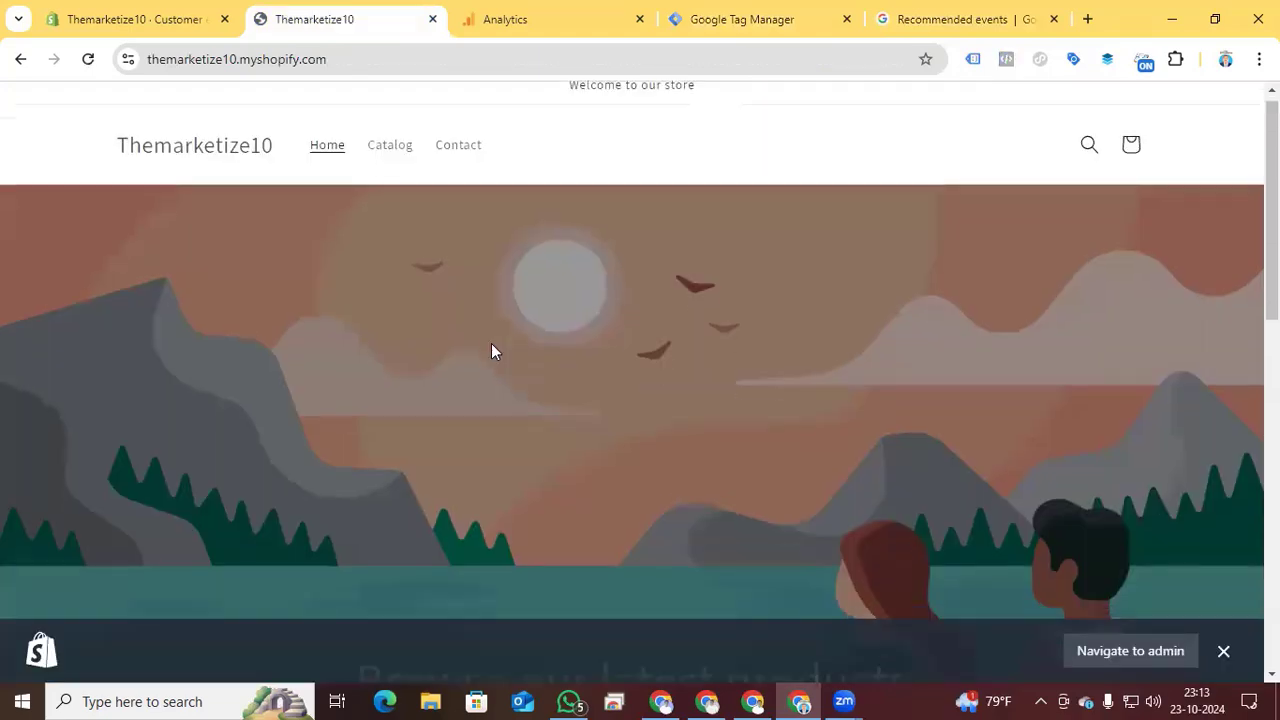
scroll(491, 345, "down", 5)
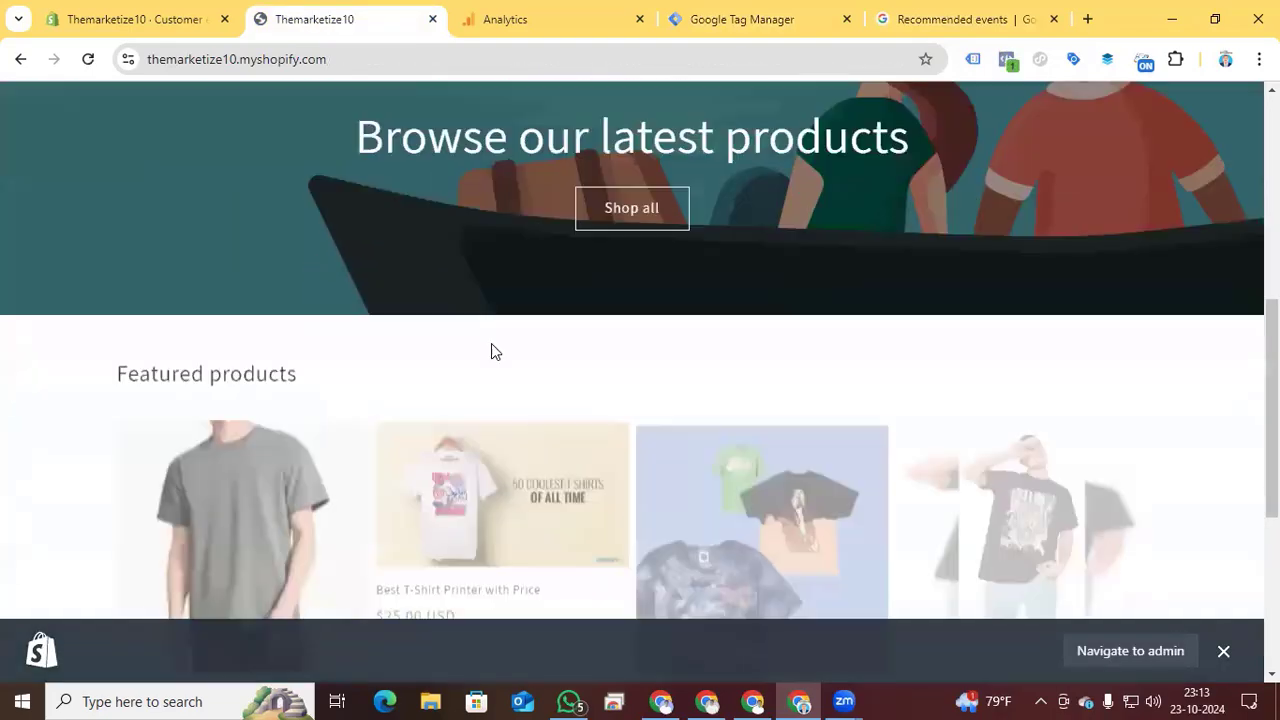
scroll(491, 345, "down", 2)
left_click(457, 398)
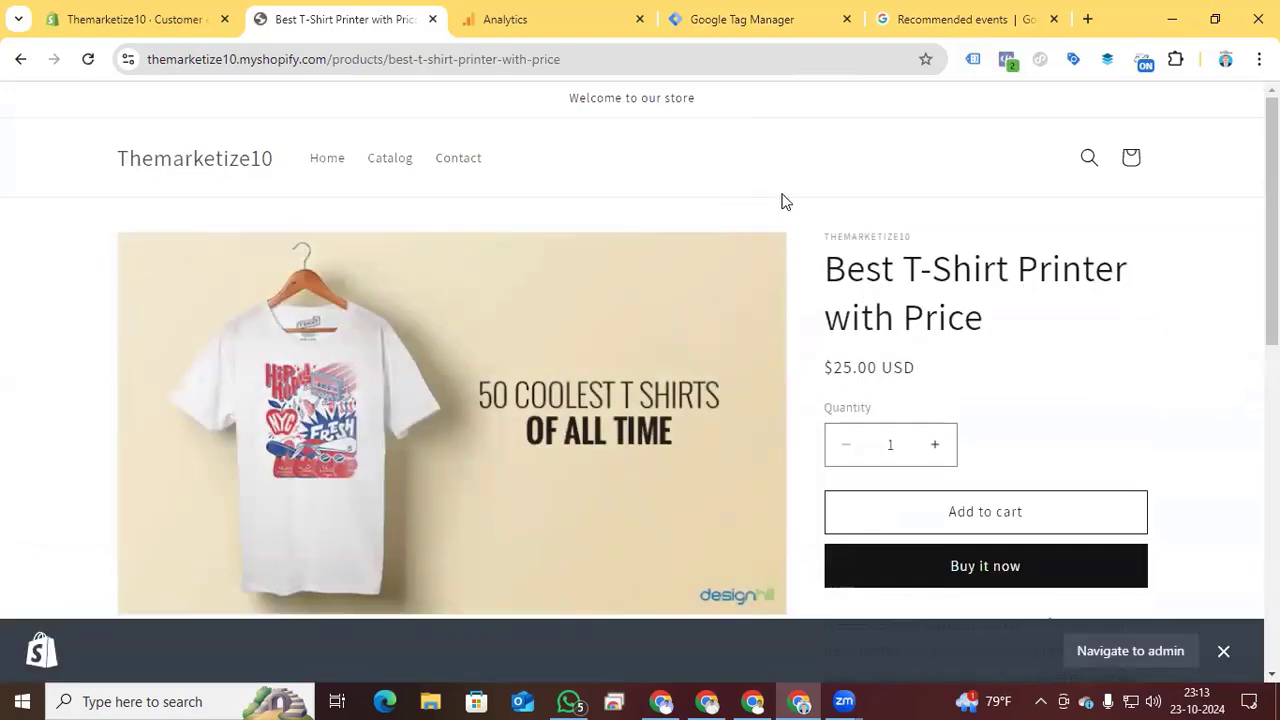
- Inspect the product page's console output and expand the view_item event's dataLayer, ecommerce and items objects
right_click(742, 196)
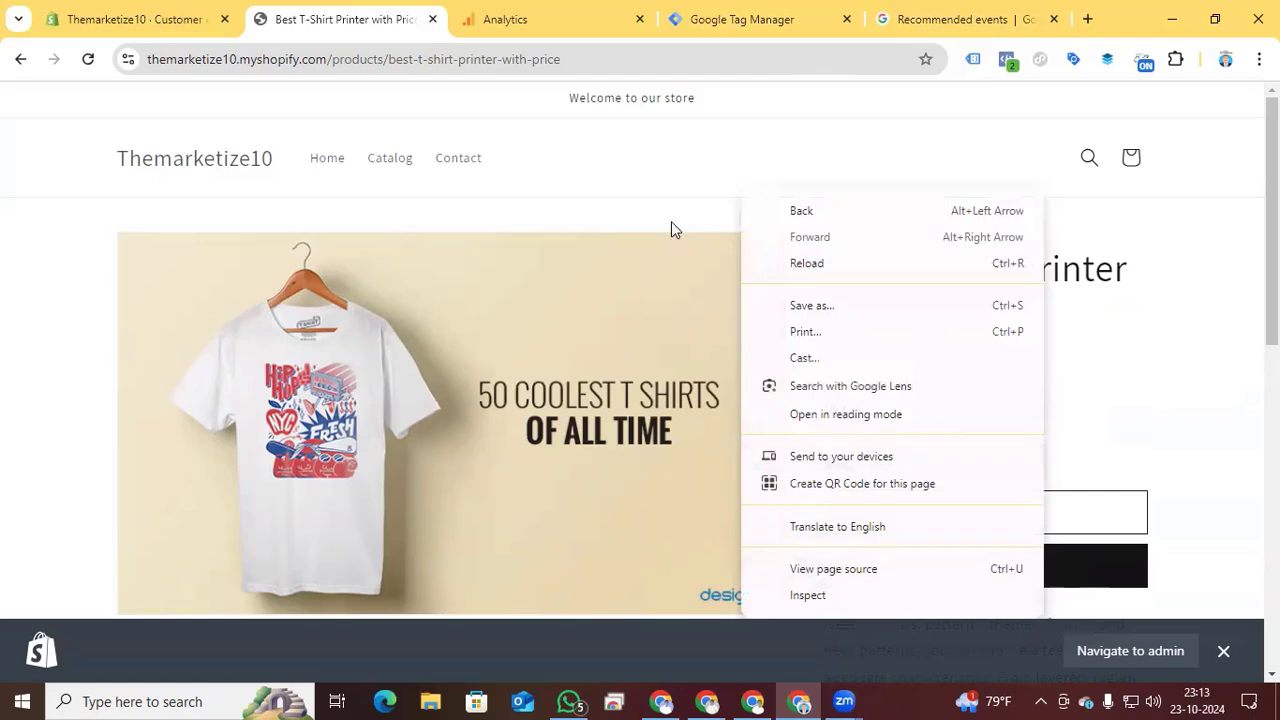
left_click(817, 598)
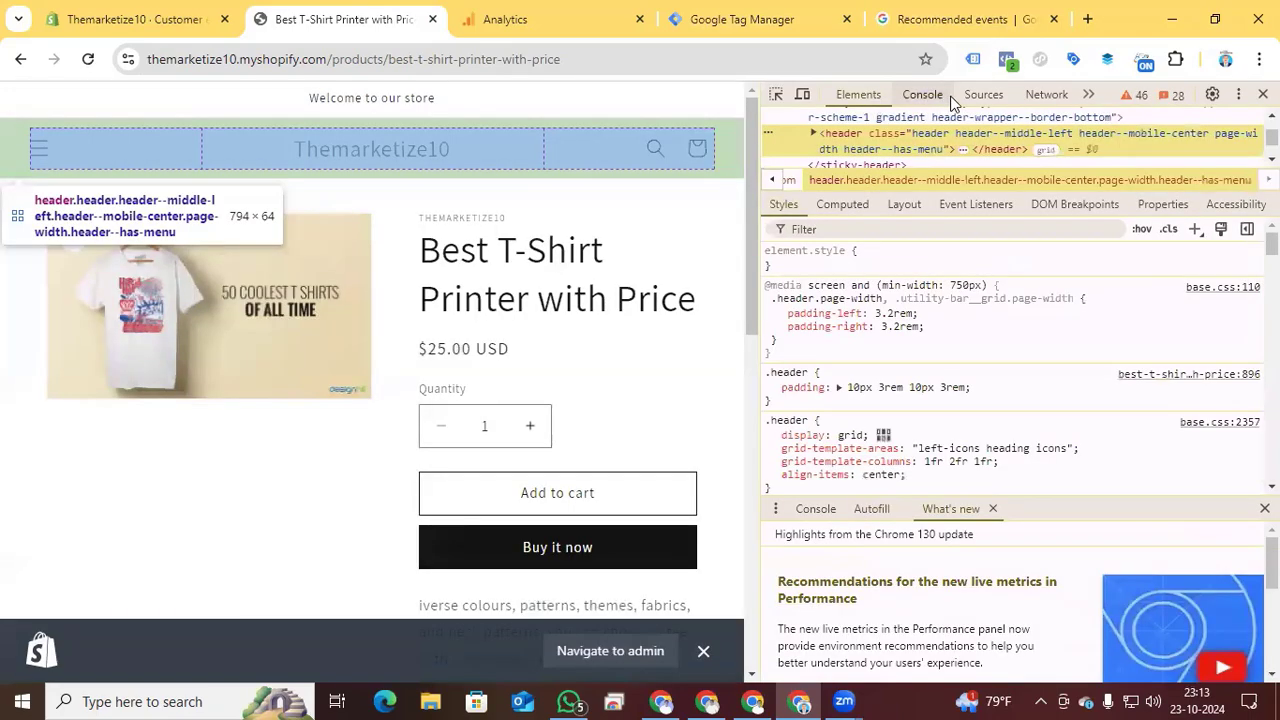
left_click(935, 98)
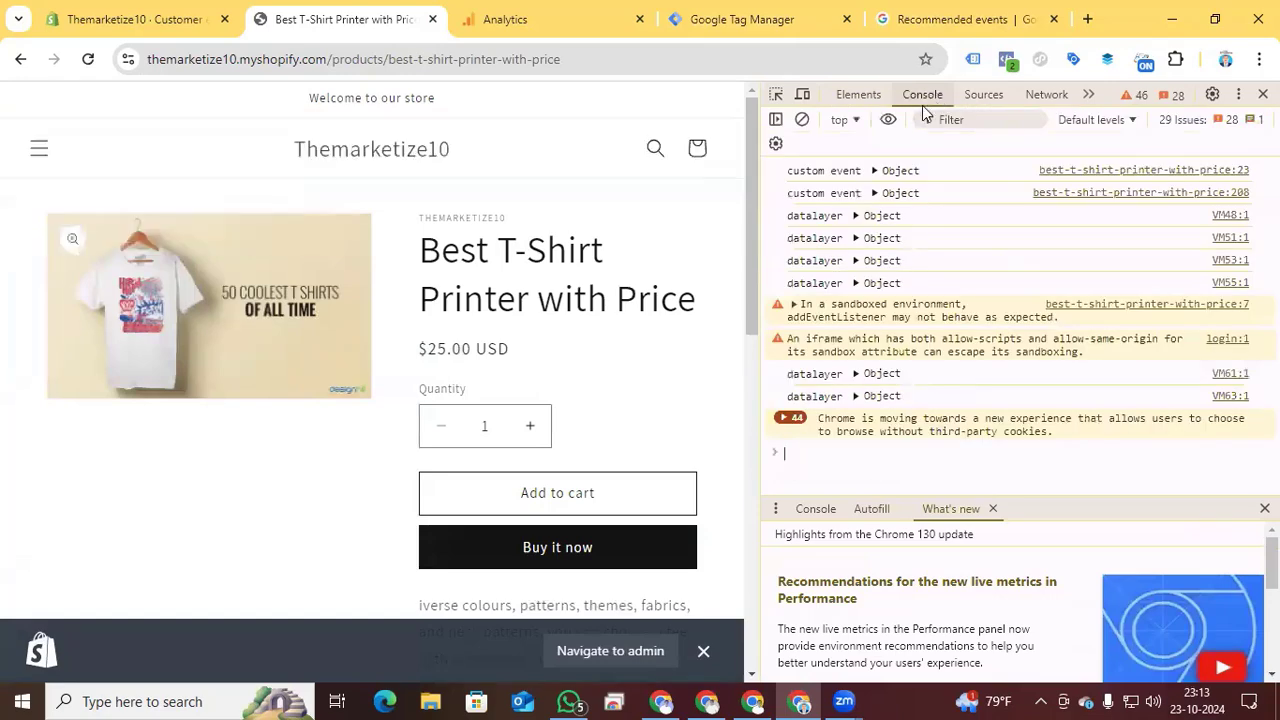
left_click(857, 254)
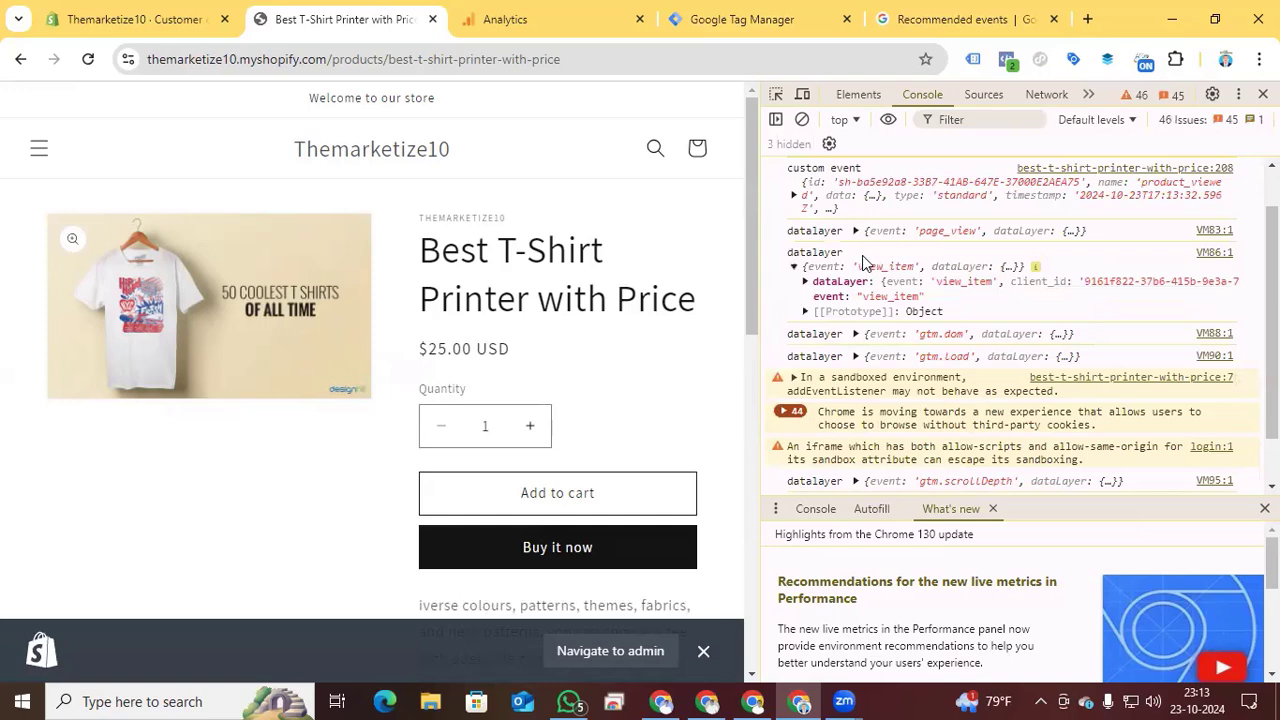
left_click(806, 283)
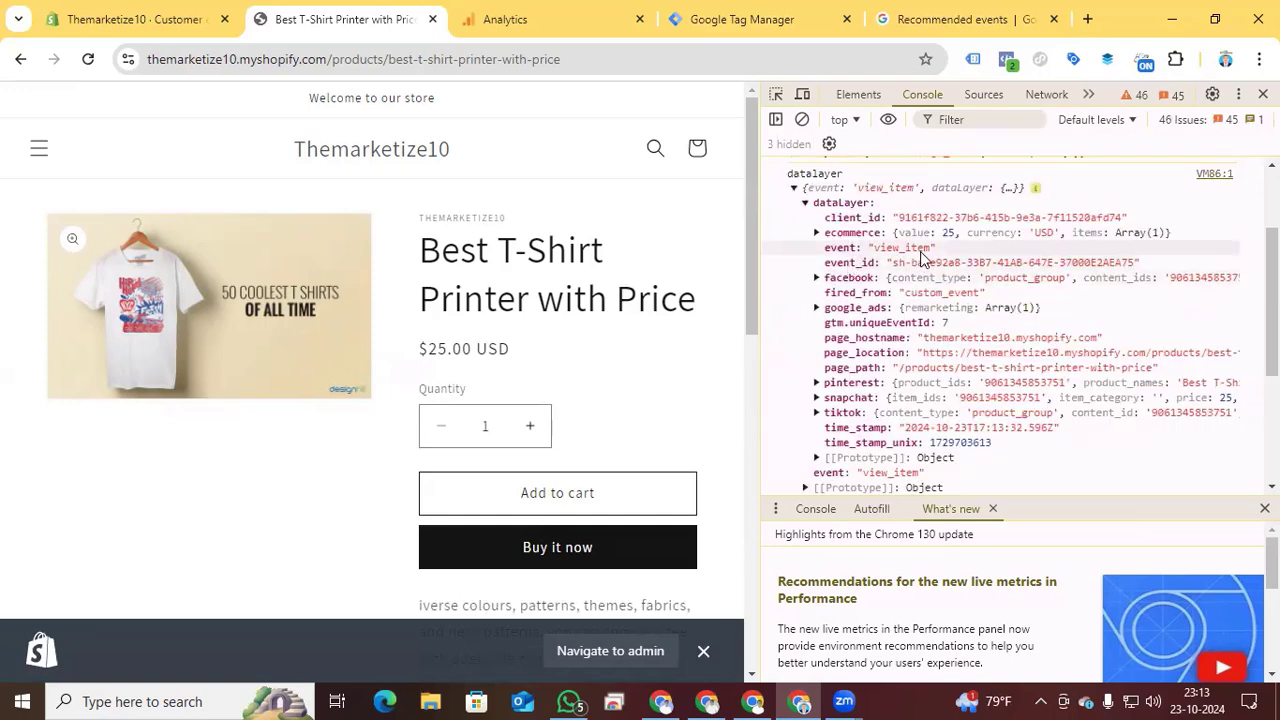
left_click(816, 233)
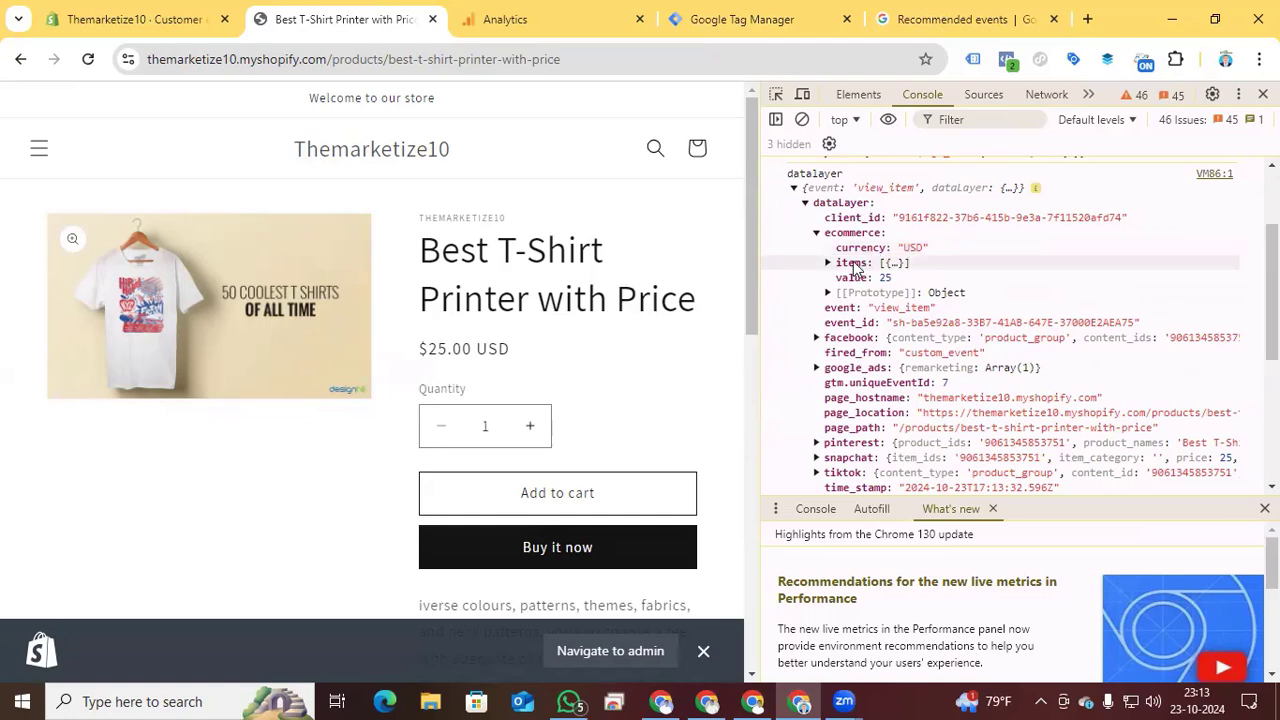
left_click(829, 263)
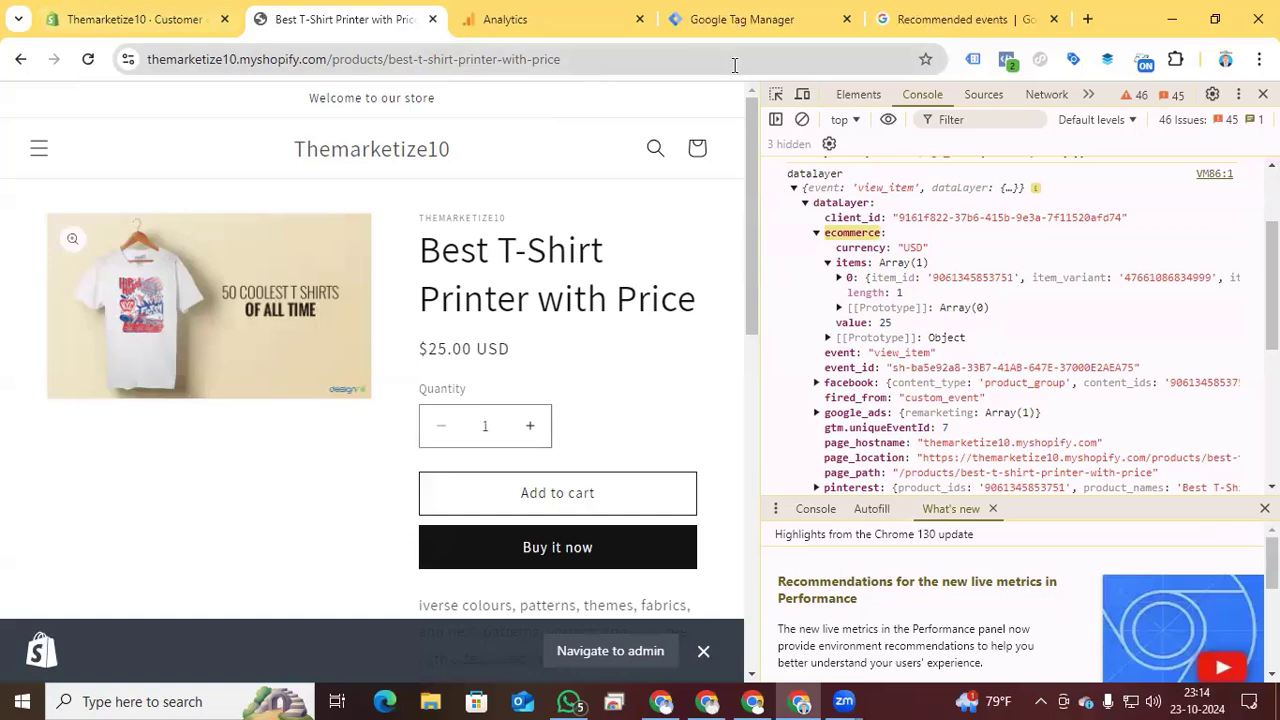
- In Google Tag Manager, set the Data Layer Variable Name to "ecommerce. currency", copying the keys from the product page's console output
left_click(755, 28)
type("ecommerce")
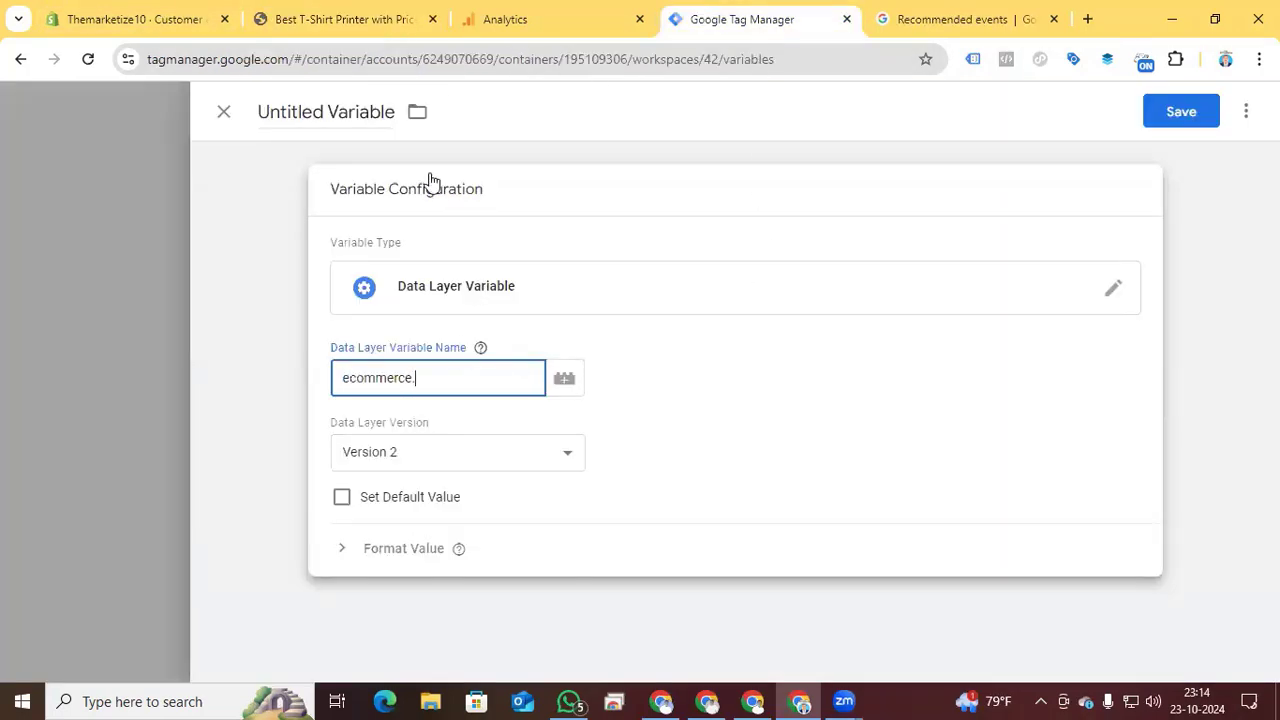
left_click(266, 18)
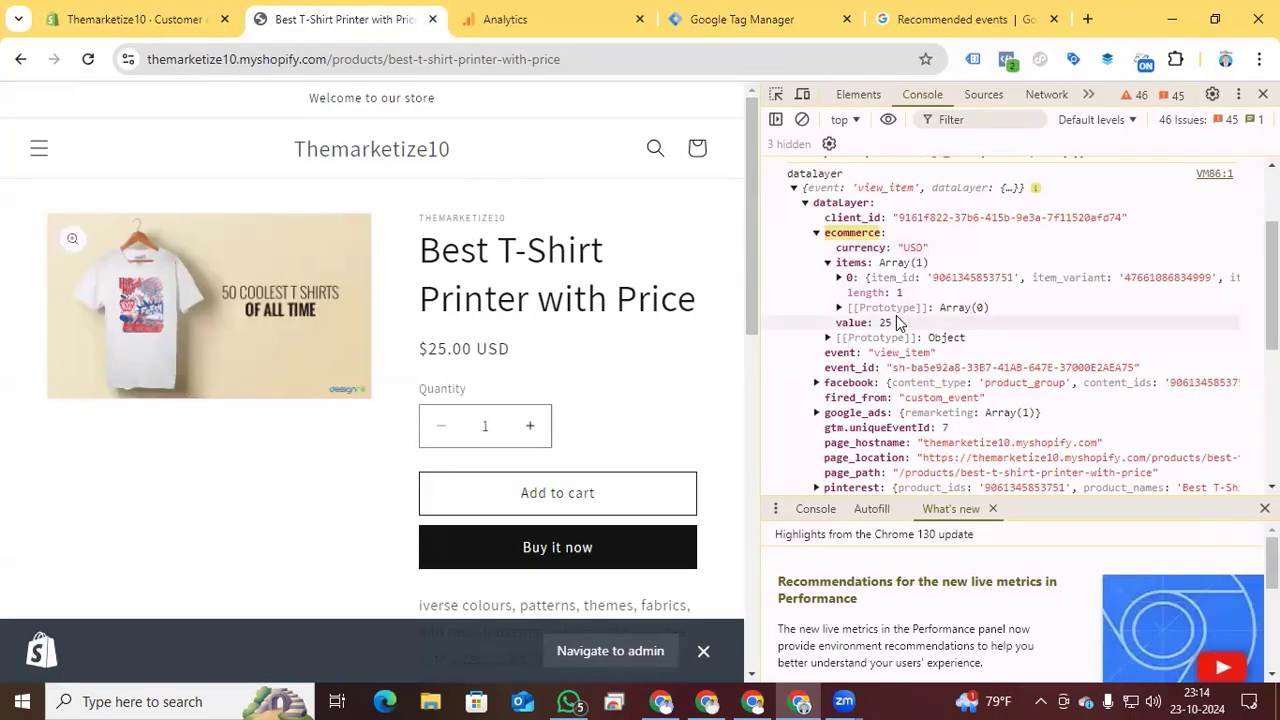
double_click(868, 248)
key("ctrl+c")
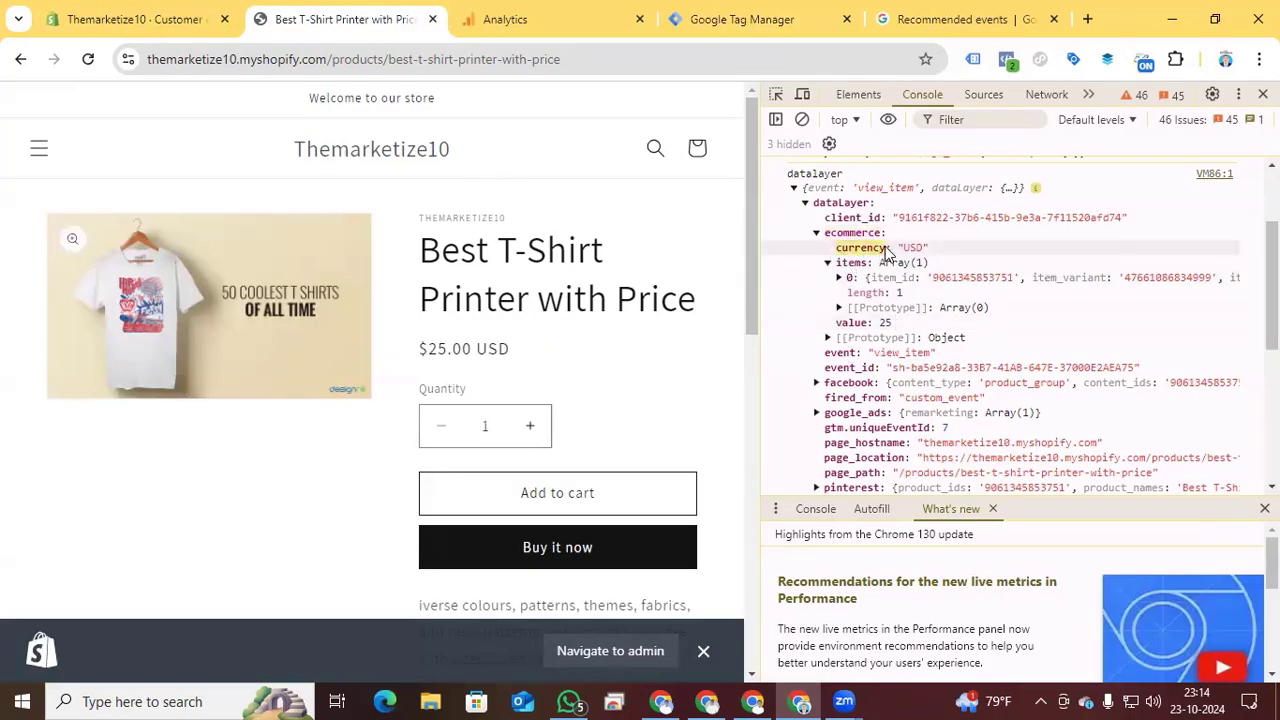
left_click(201, 9)
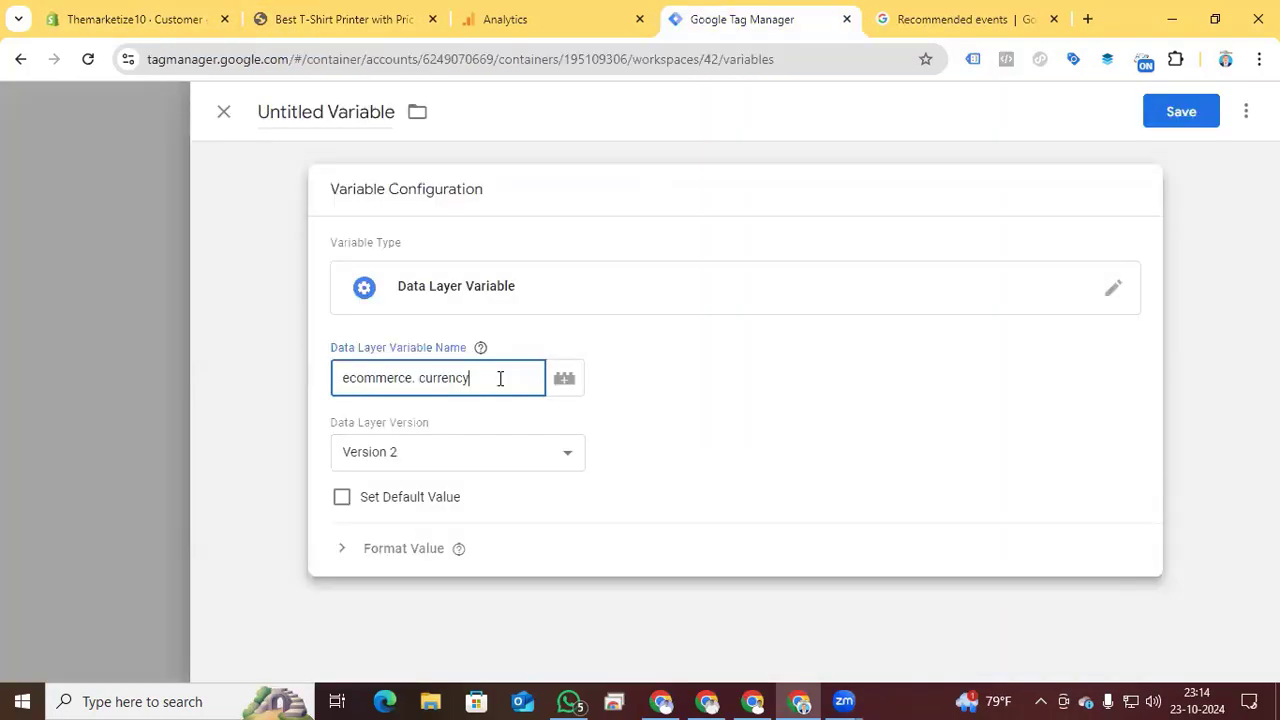
- Name the untitled data layer variable "currency" and save it
left_click(313, 110)
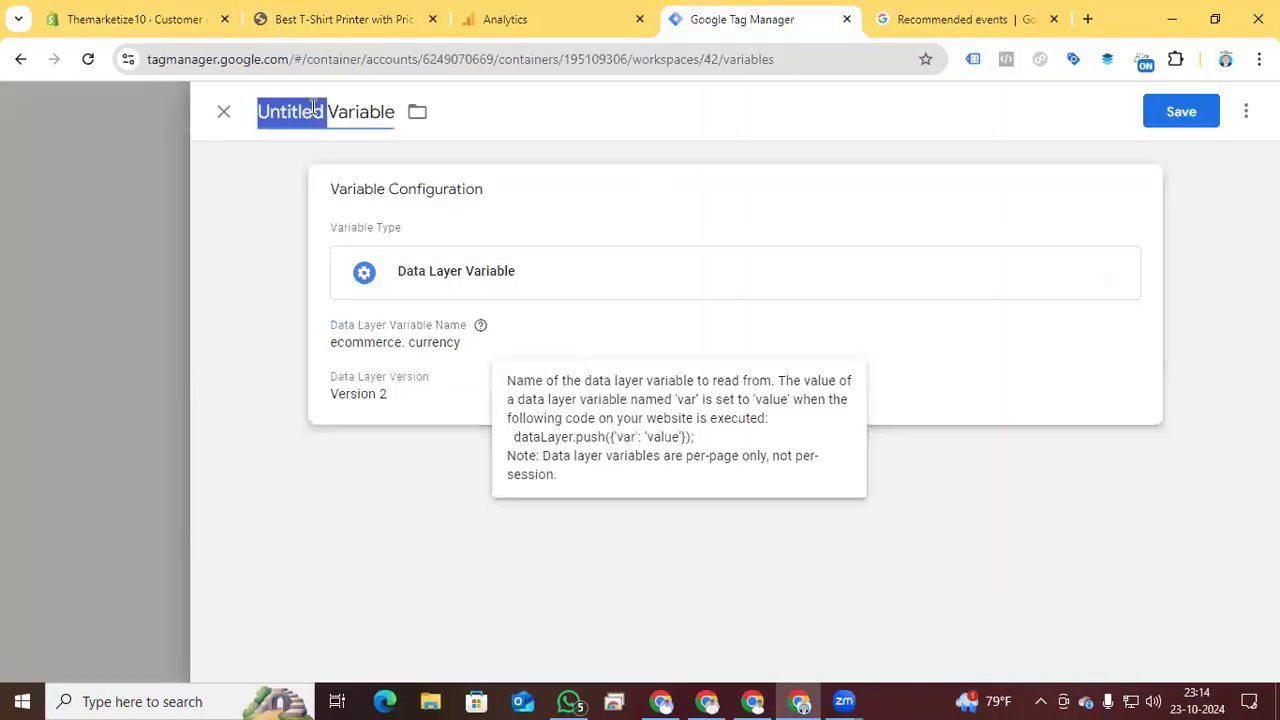
key("ctrl+v")
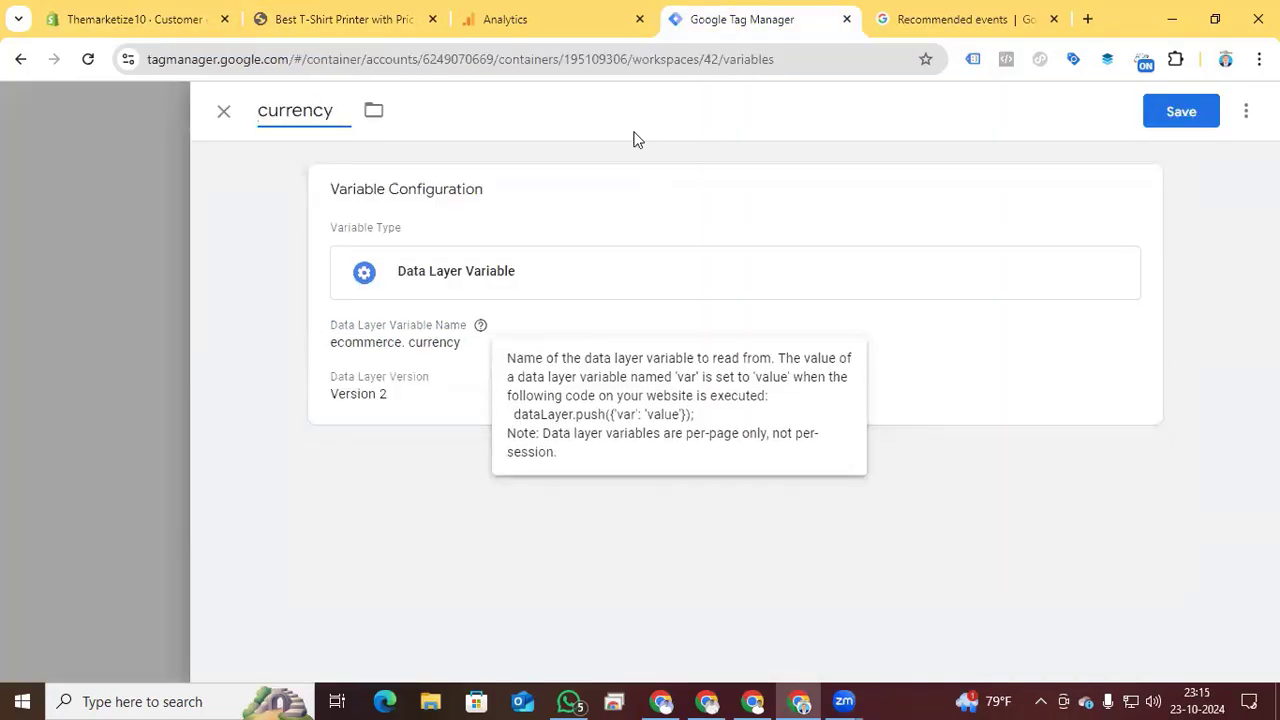
left_click(1178, 114)
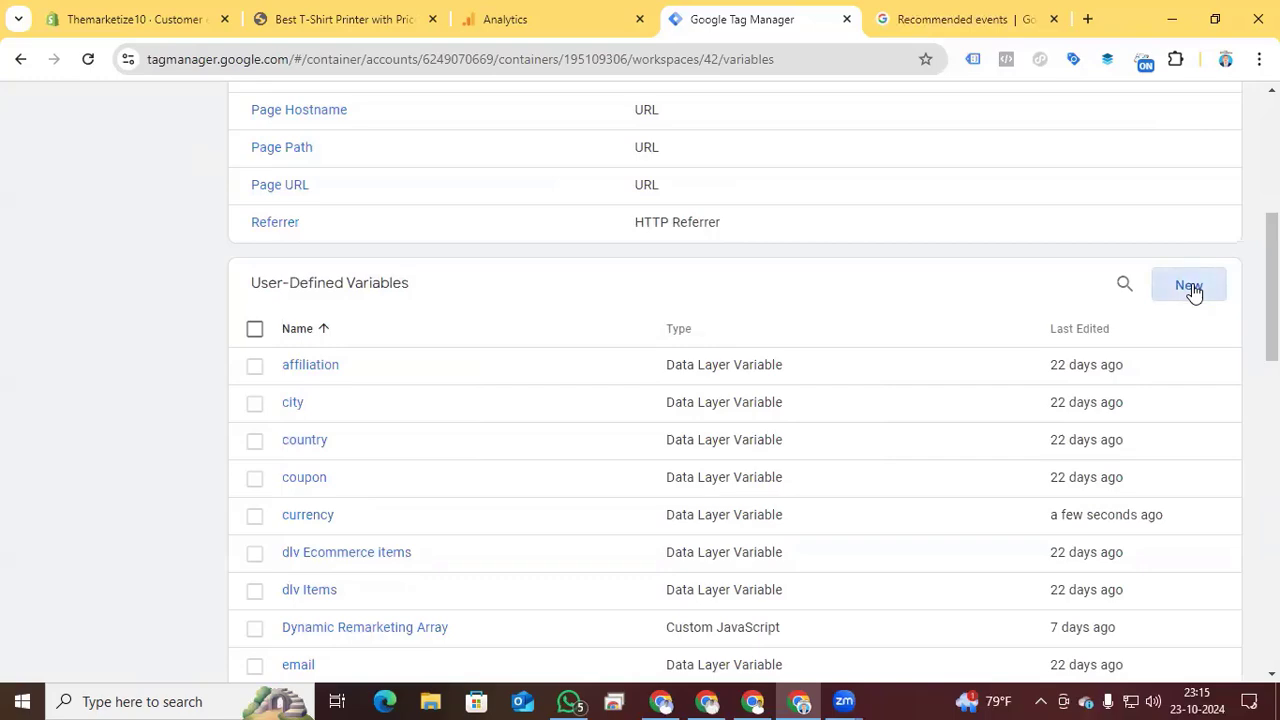
- Create another user-defined variable of the type Data Layer Variable for the items parameter
left_click(1190, 287)
left_click(707, 298)
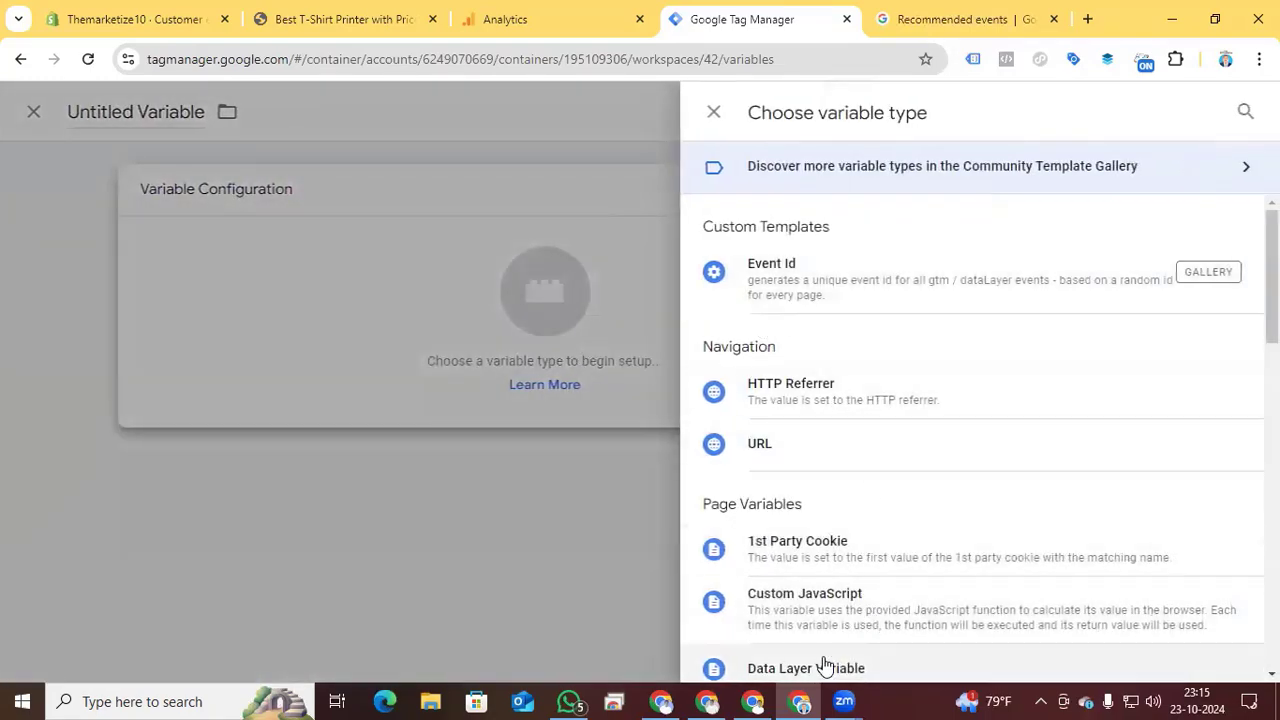
left_click(825, 667)
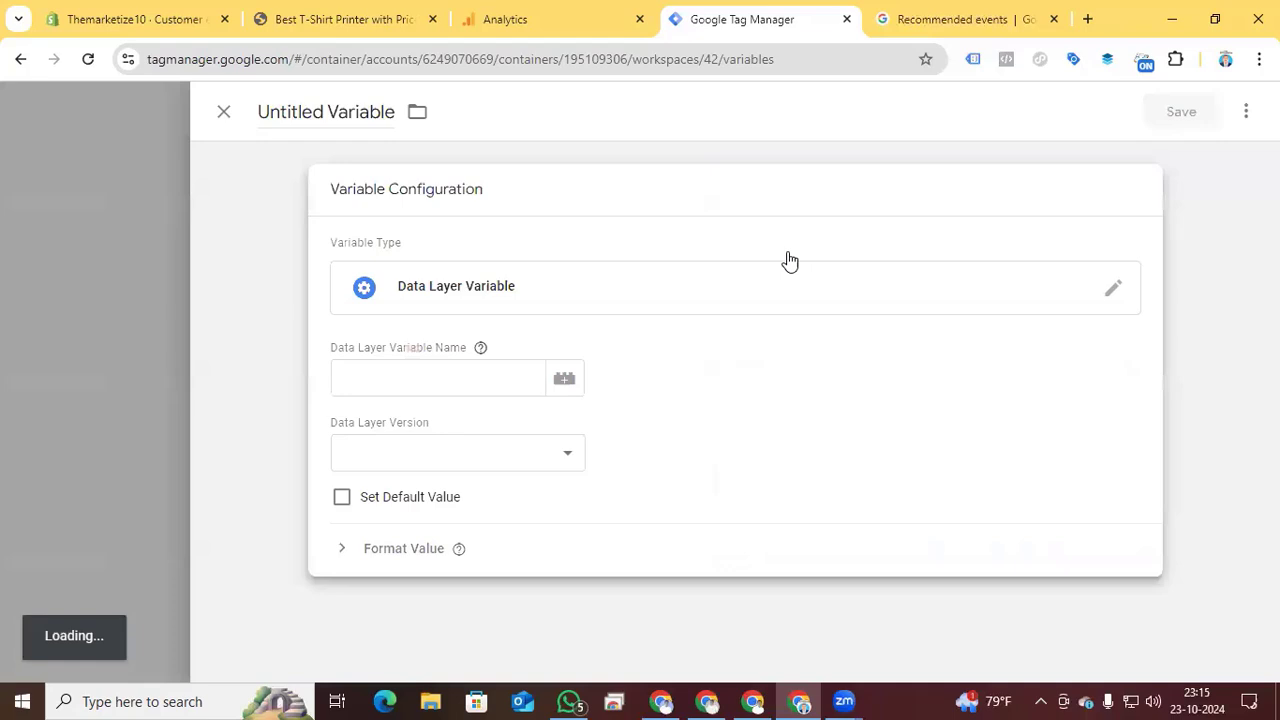
- Switch to the product page and examine the first entry of the items array in the view_item console output
left_click(268, 20)
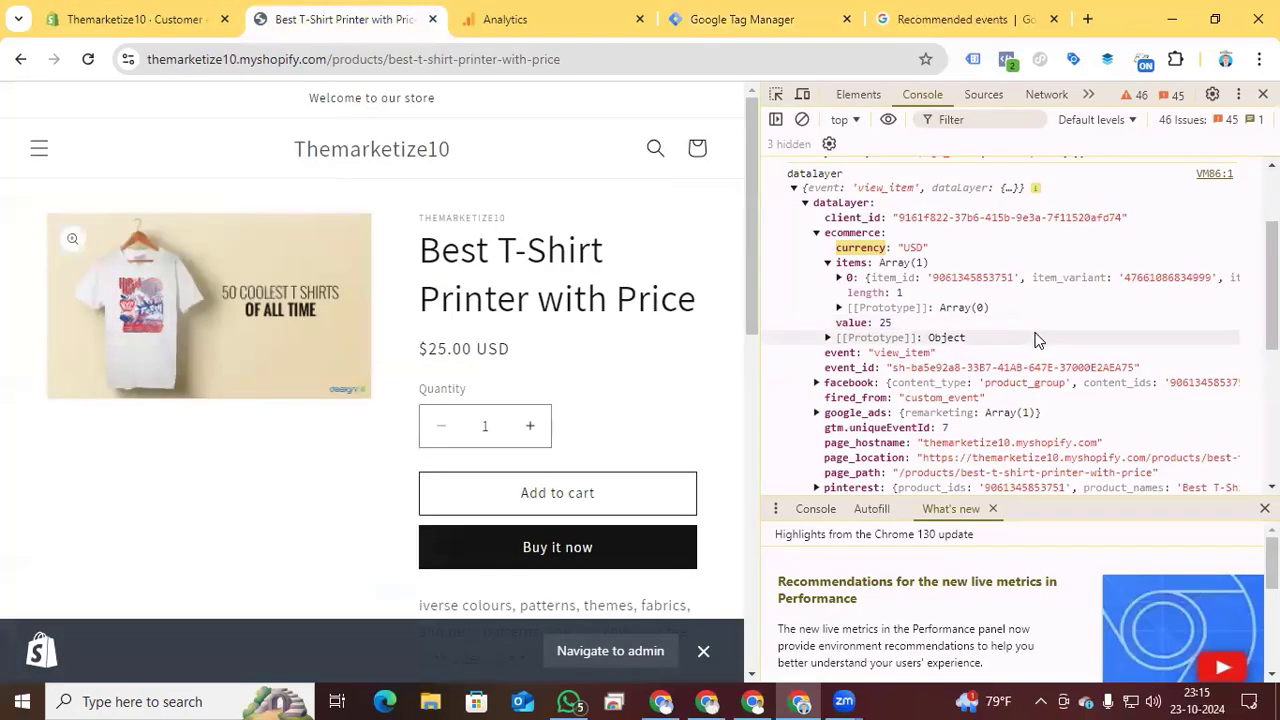
left_click(829, 263)
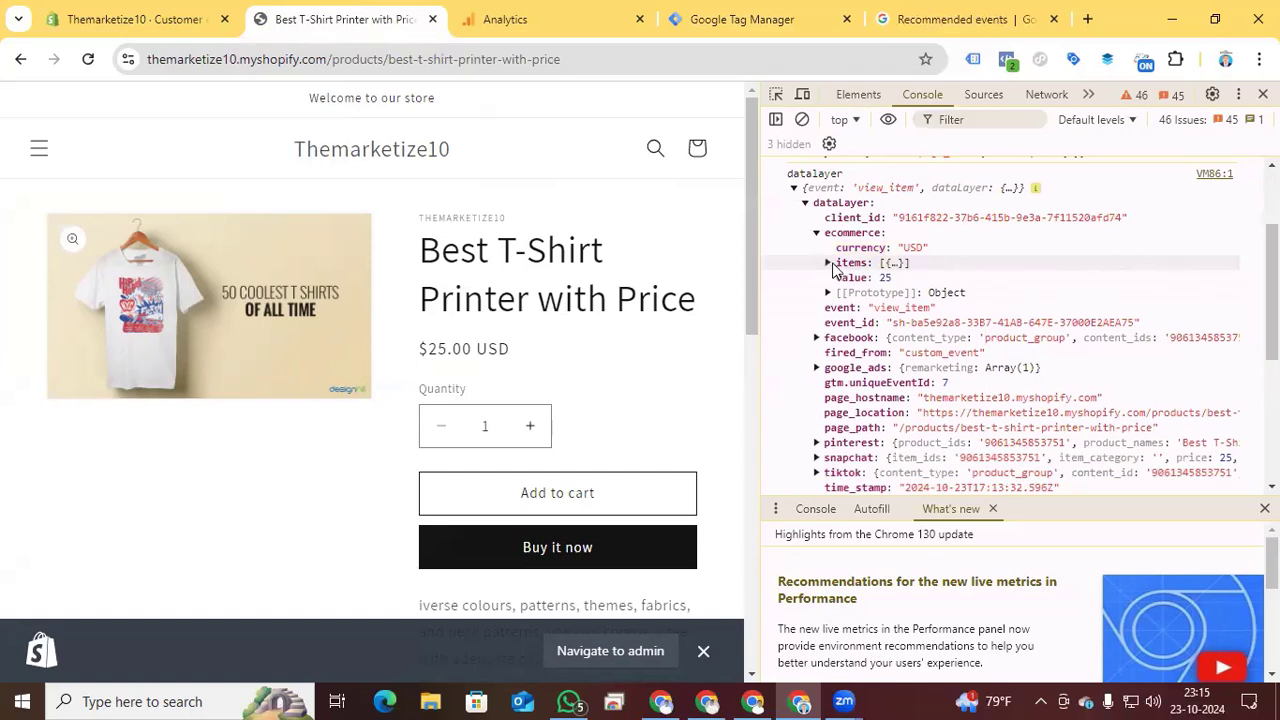
left_click(866, 266)
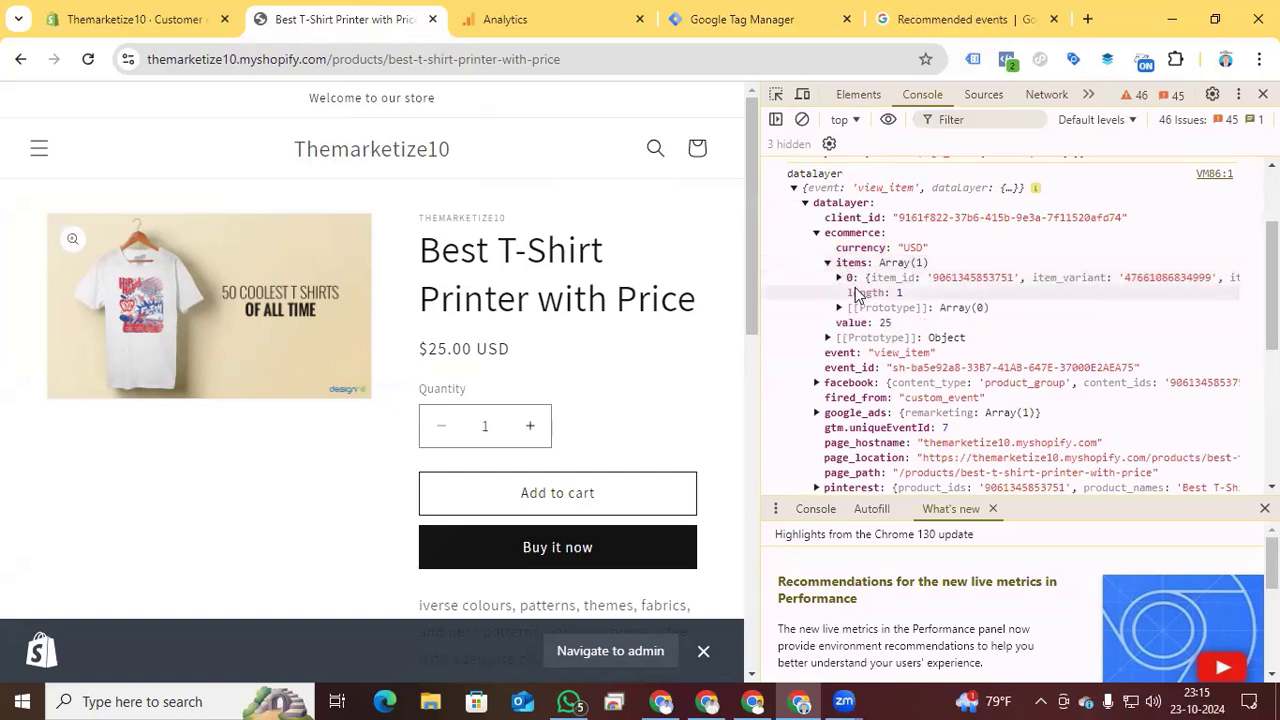
left_click(954, 277)
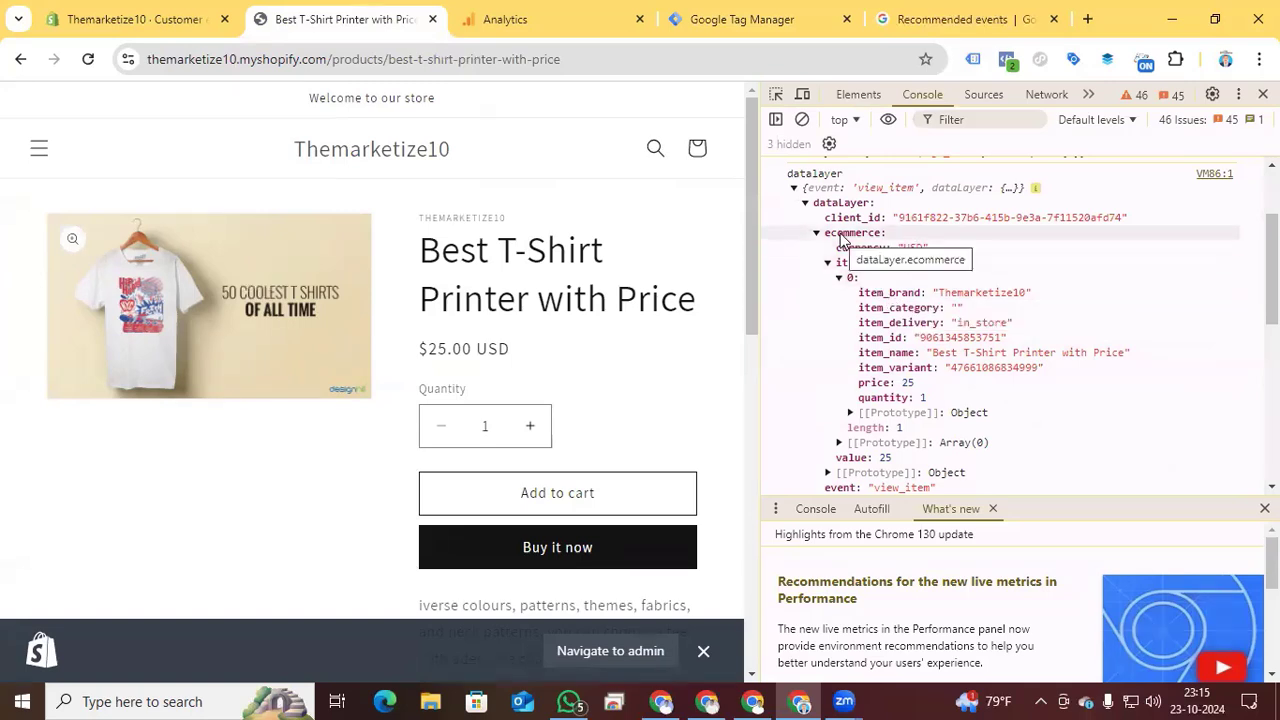
- Set the new variable's Data Layer Variable Name to "ecommerce.items", copying the ecommerce and items keys from the product page's console
left_click_drag(826, 237, 878, 240)
key("ctrl+c")
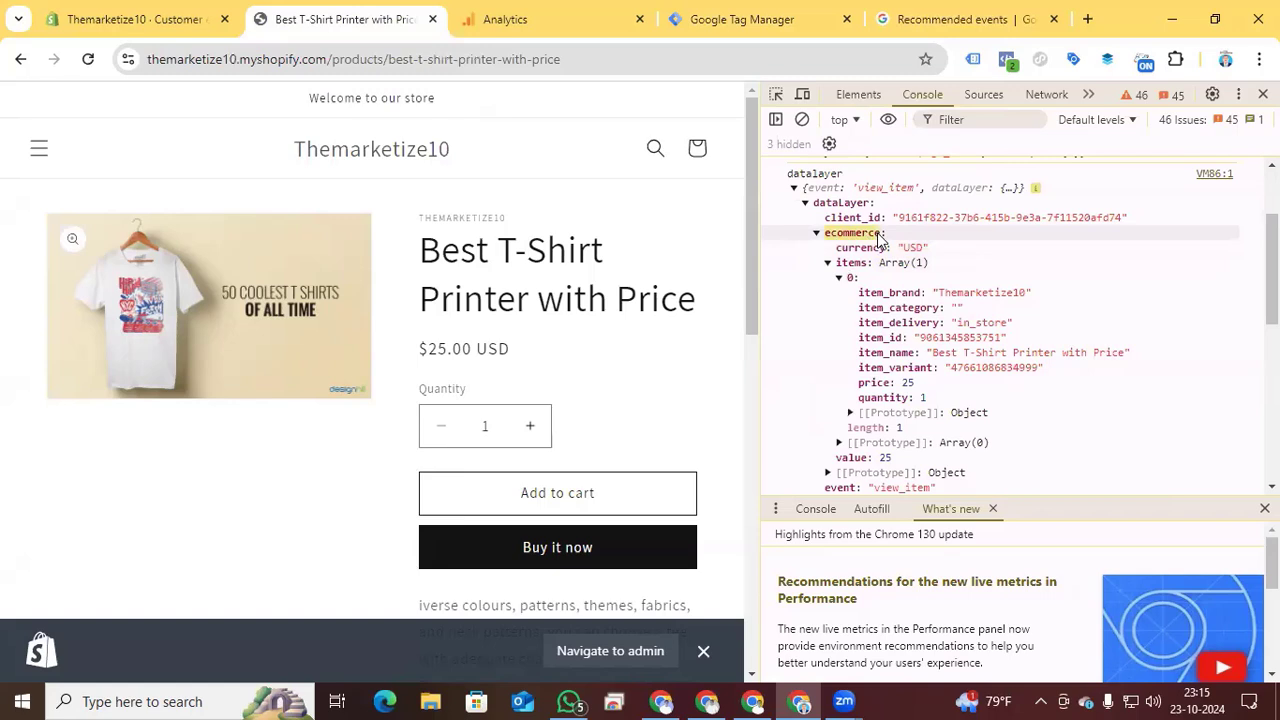
left_click(746, 30)
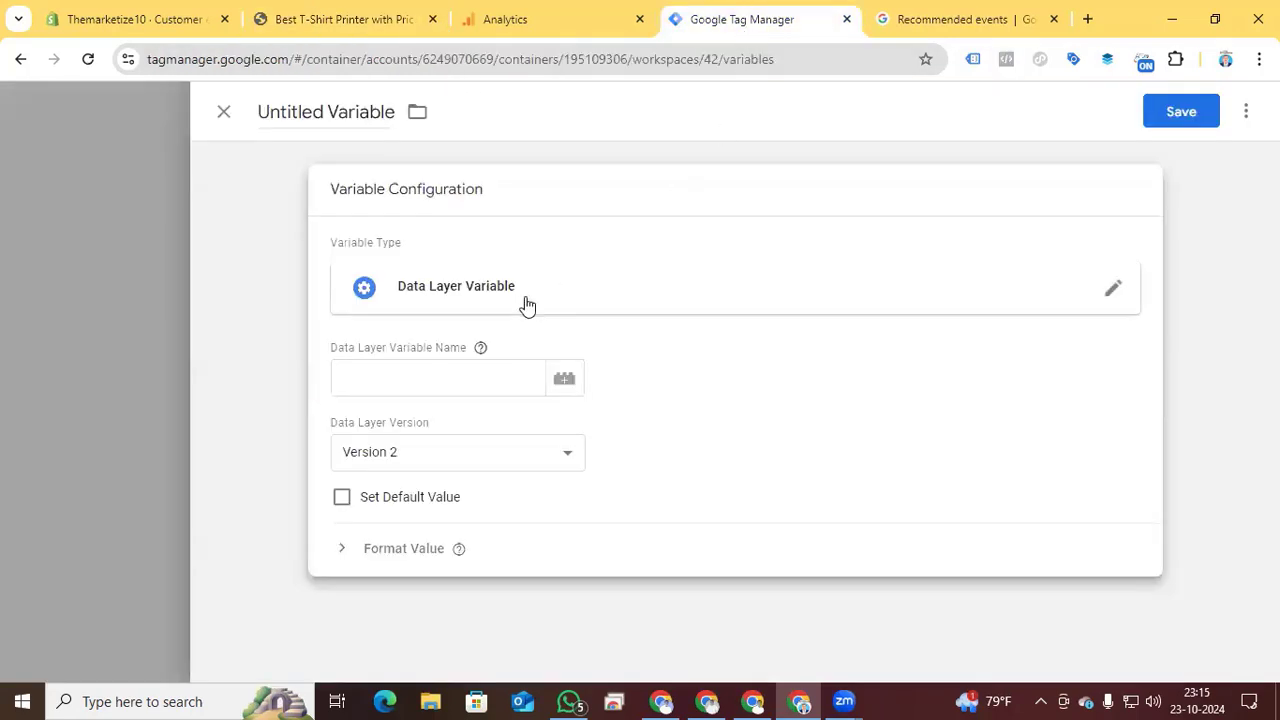
left_click(453, 378)
key("ctrl+v")
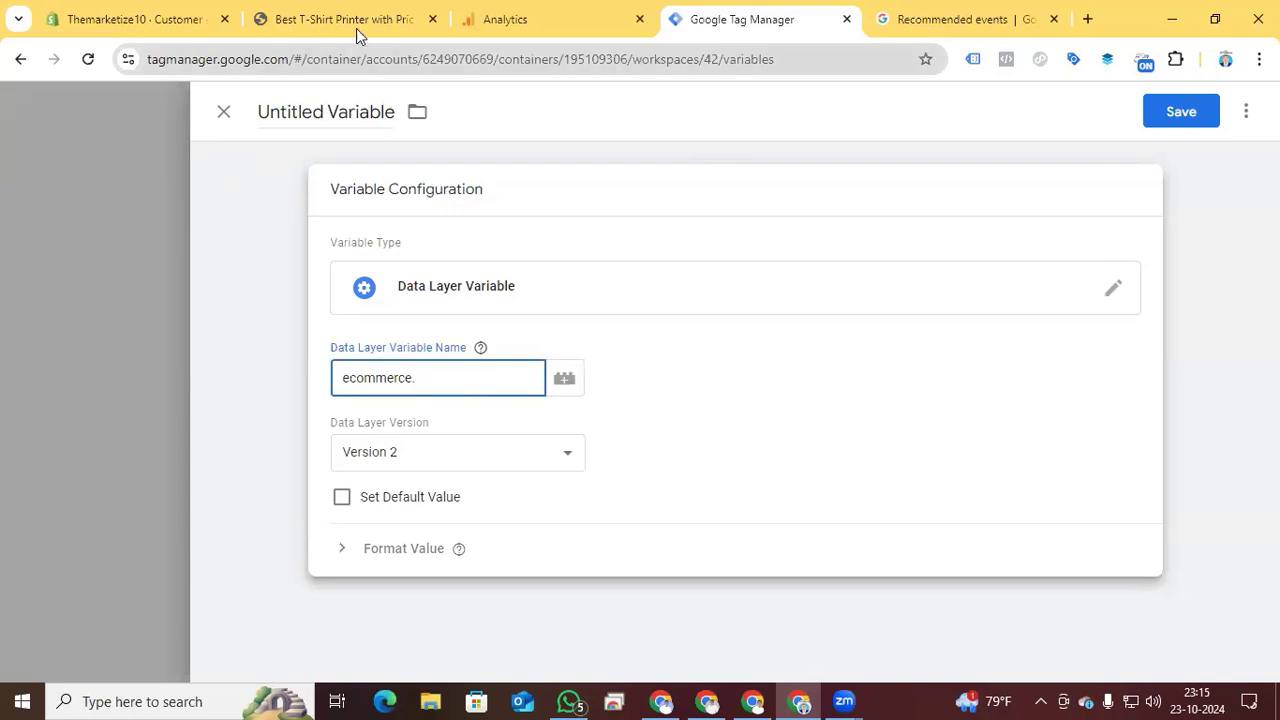
left_click(356, 27)
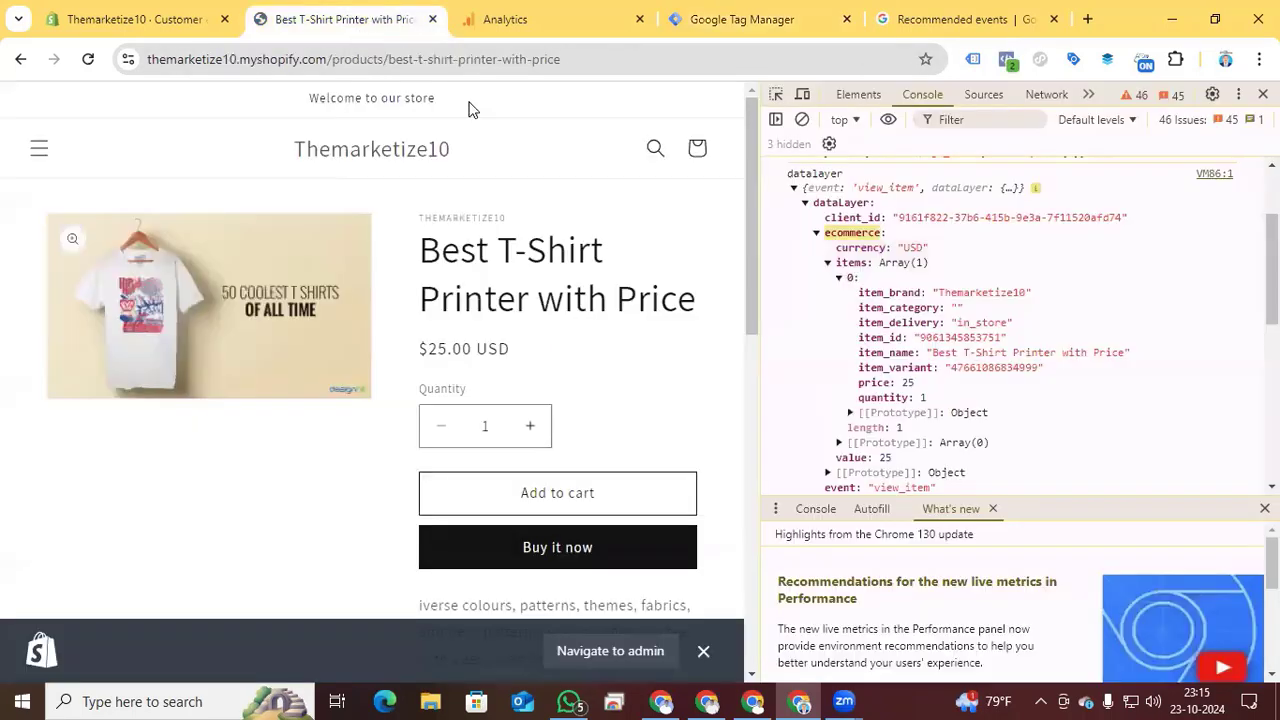
double_click(845, 264)
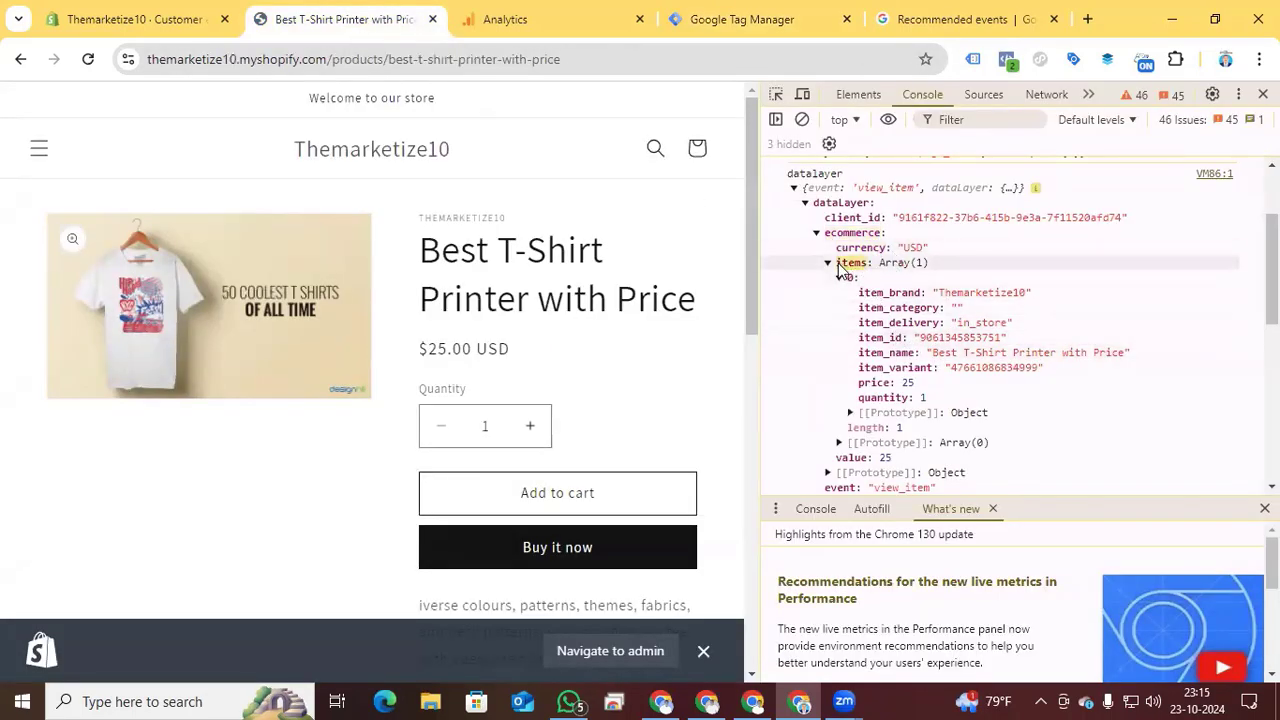
left_click(742, 19)
type("items")
- Name the untitled data layer variable "items" and save it
left_click(345, 111)
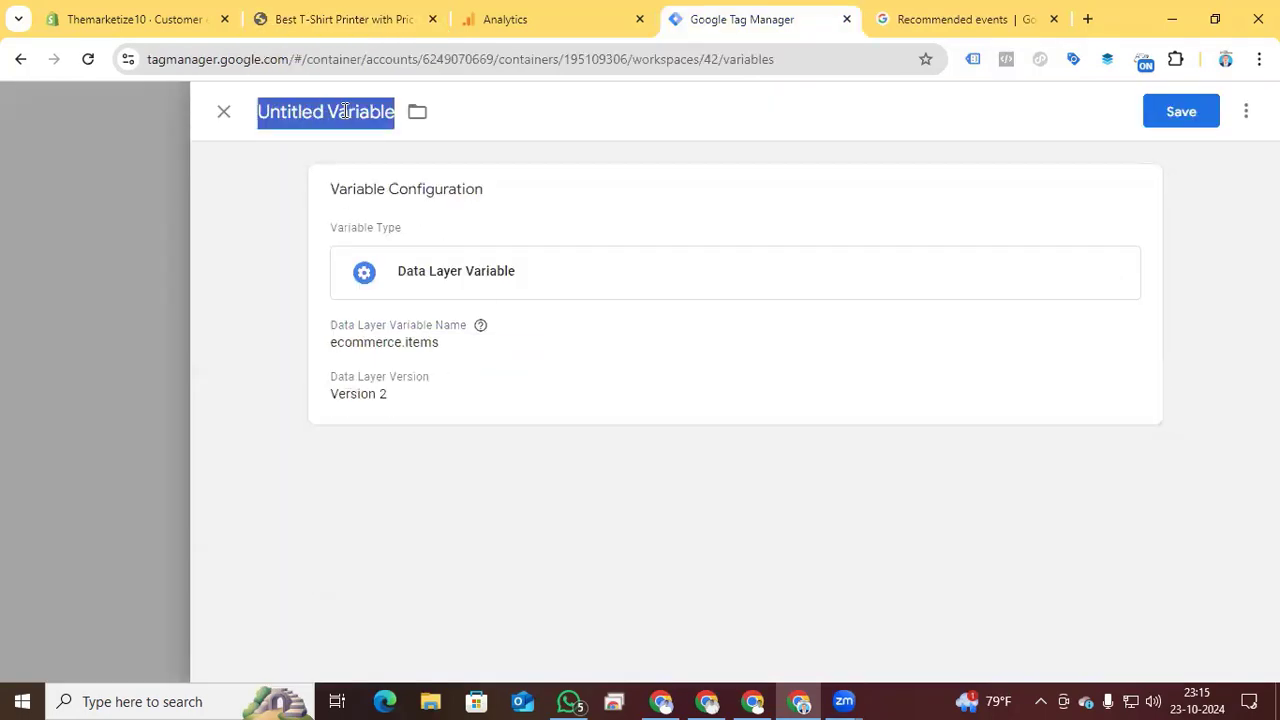
type("items")
left_click(1150, 115)
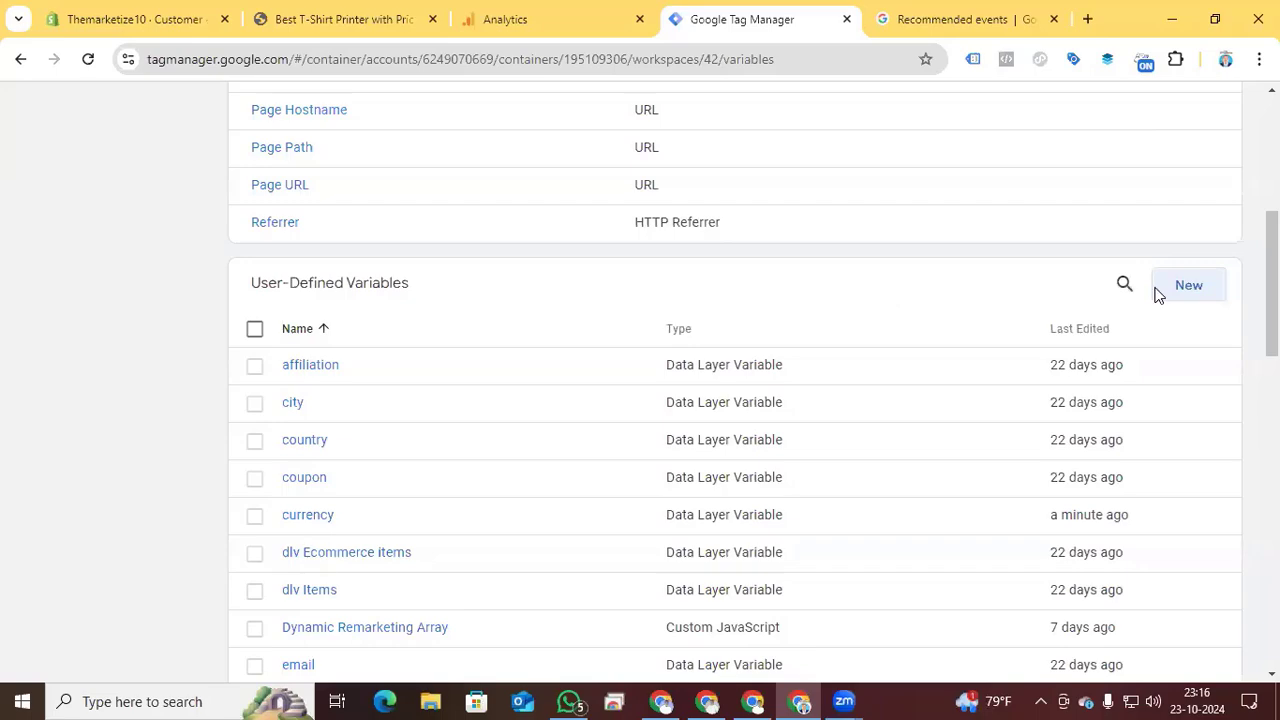
- Create one more user-defined variable of the type Data Layer Variable for the value parameter
left_click(1172, 292)
left_click(746, 303)
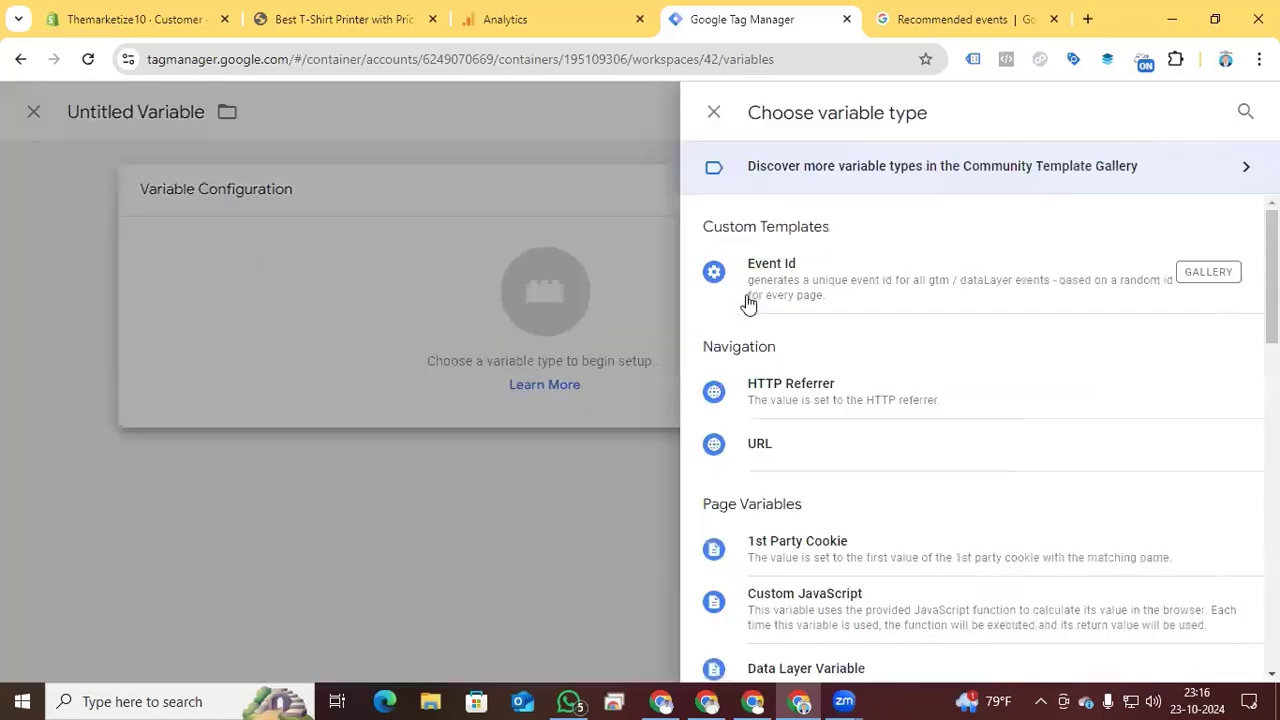
left_click(806, 670)
- Set the new variable's Data Layer Variable Name to "ecommerce.value", copying the ecommerce and value keys from the product page's console
left_click(385, 31)
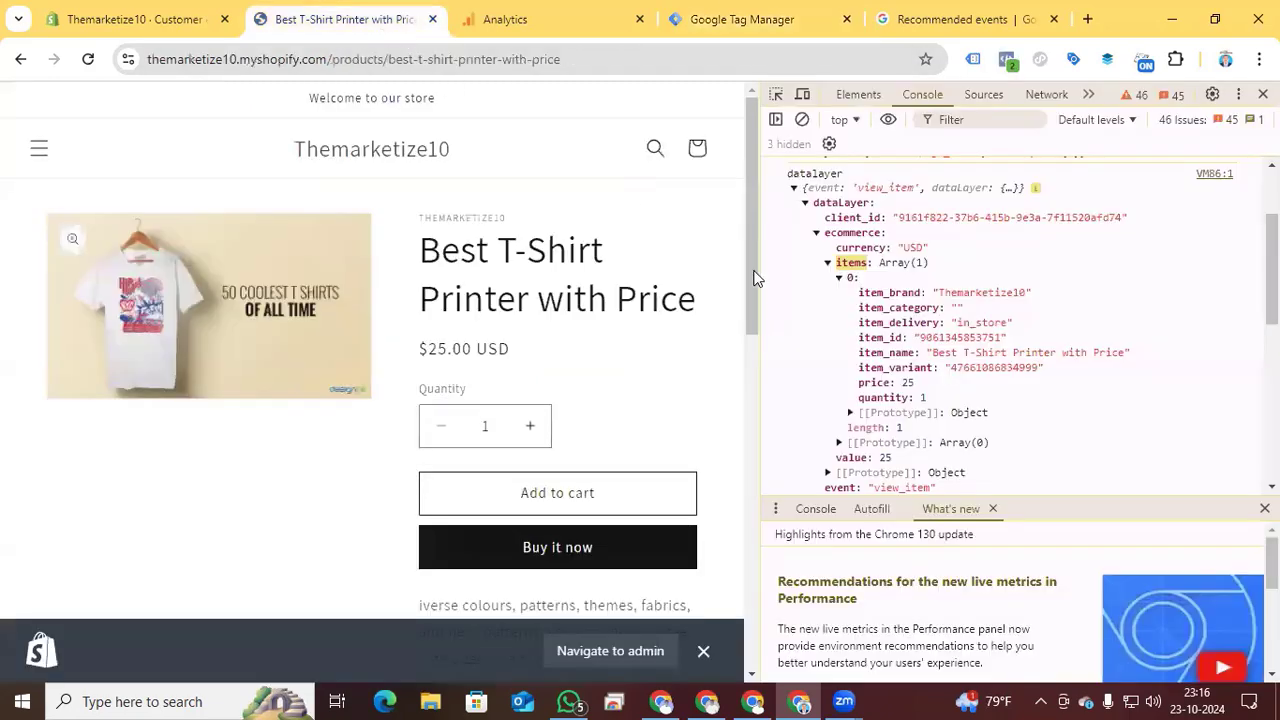
left_click_drag(826, 233, 880, 243)
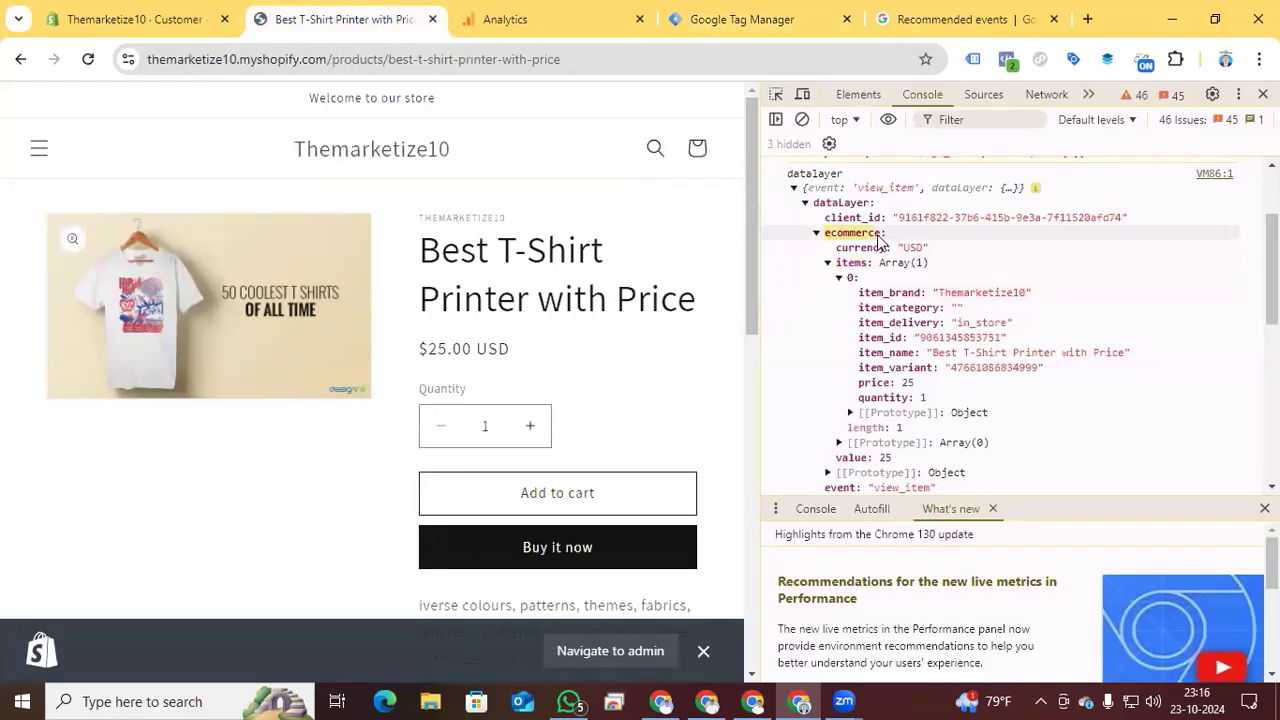
left_click_drag(837, 458, 866, 462)
key("ctrl+c")
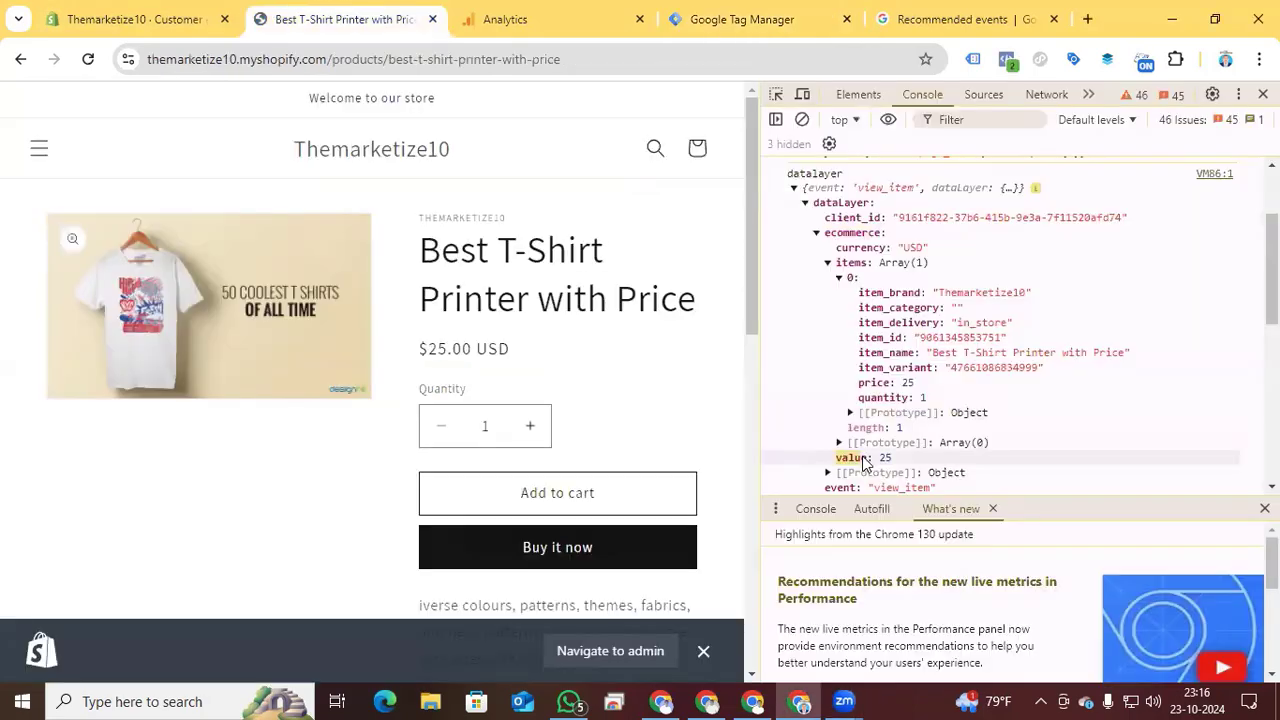
left_click(728, 20)
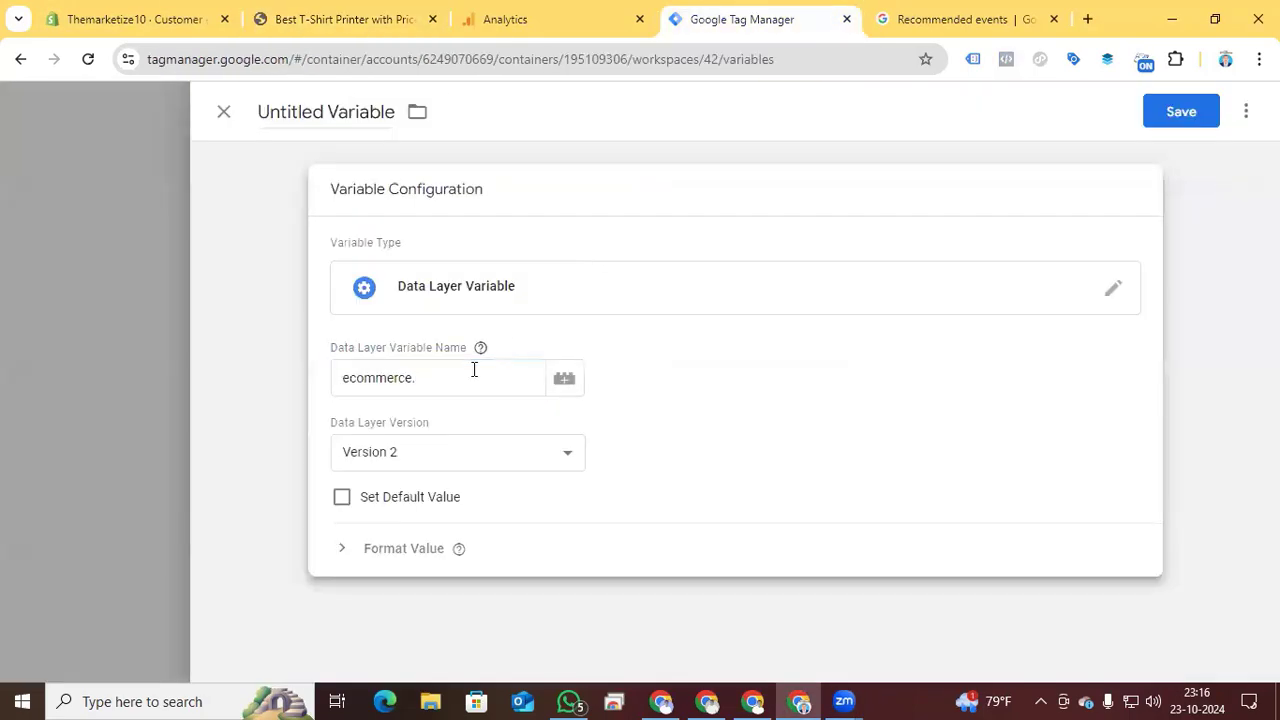
left_click(457, 384)
key("ctrl+v")
- Name the untitled data layer variable "value" and save it
left_click(330, 112)
key("ctrl+v")
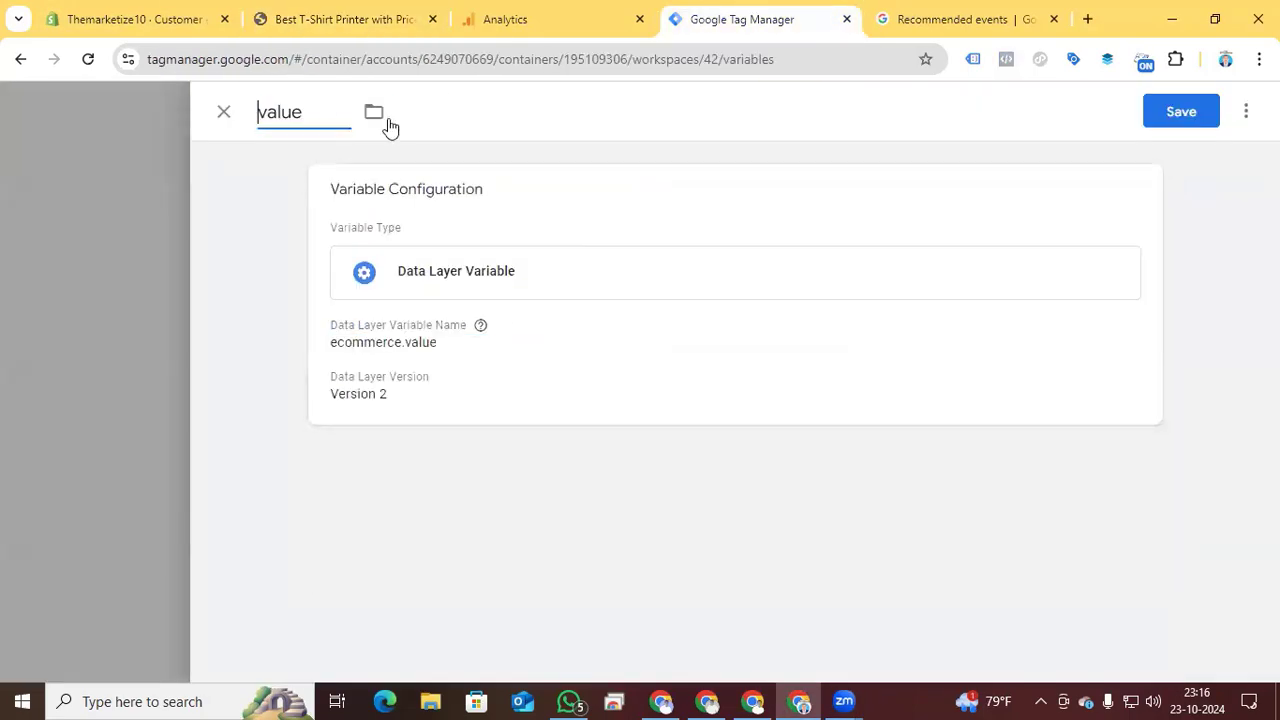
left_click(1184, 114)
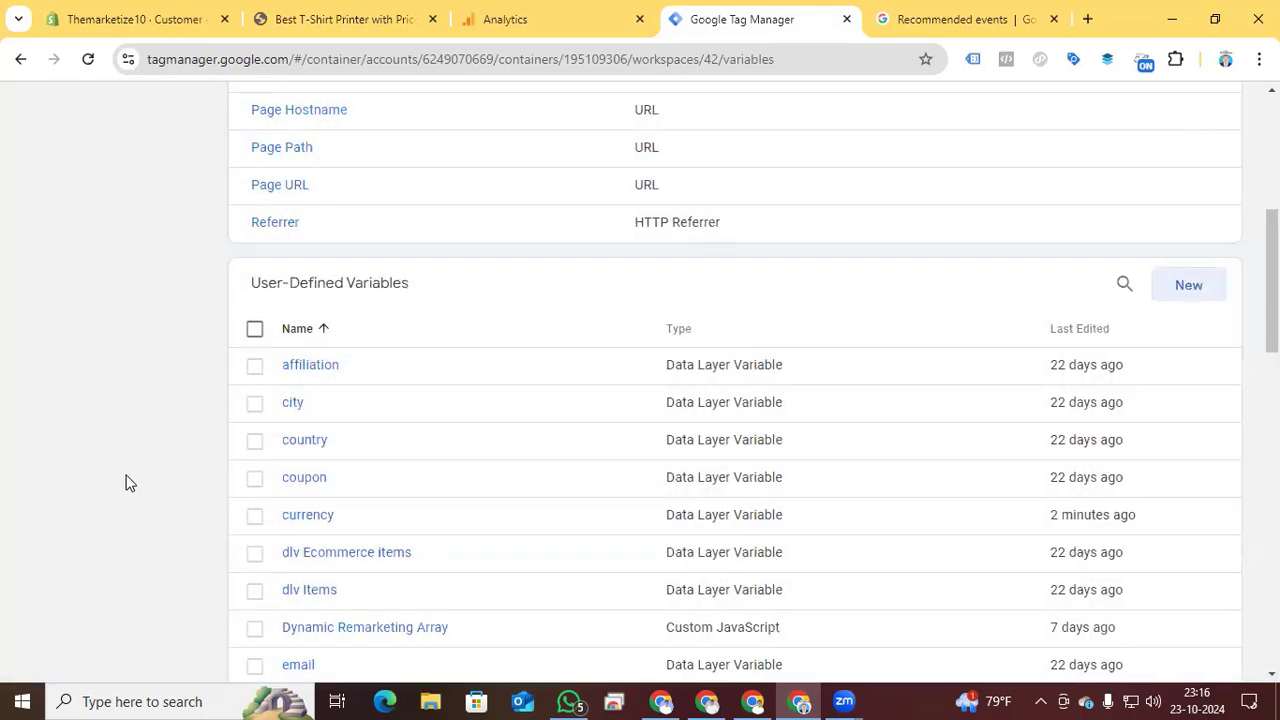
- Go to the workspace's tags and create a new tag of the type Google Analytics: GA4 Event
scroll(130, 485, "up", 4)
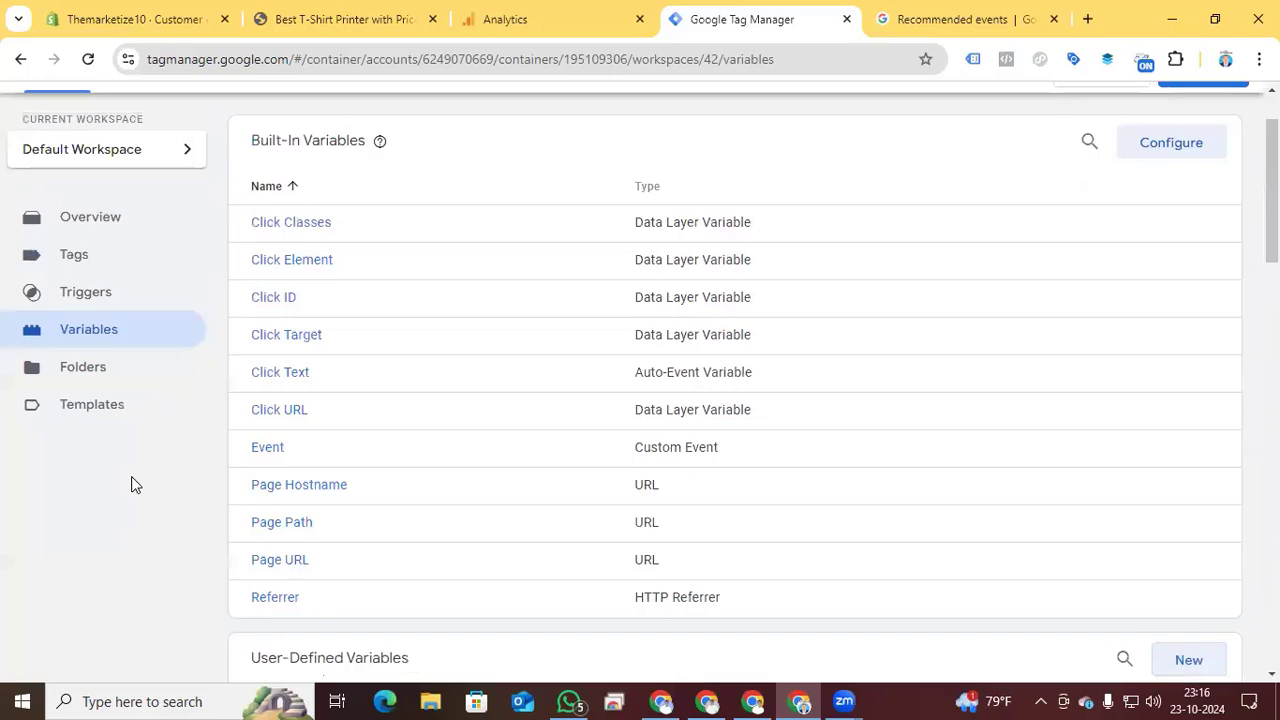
left_click(64, 258)
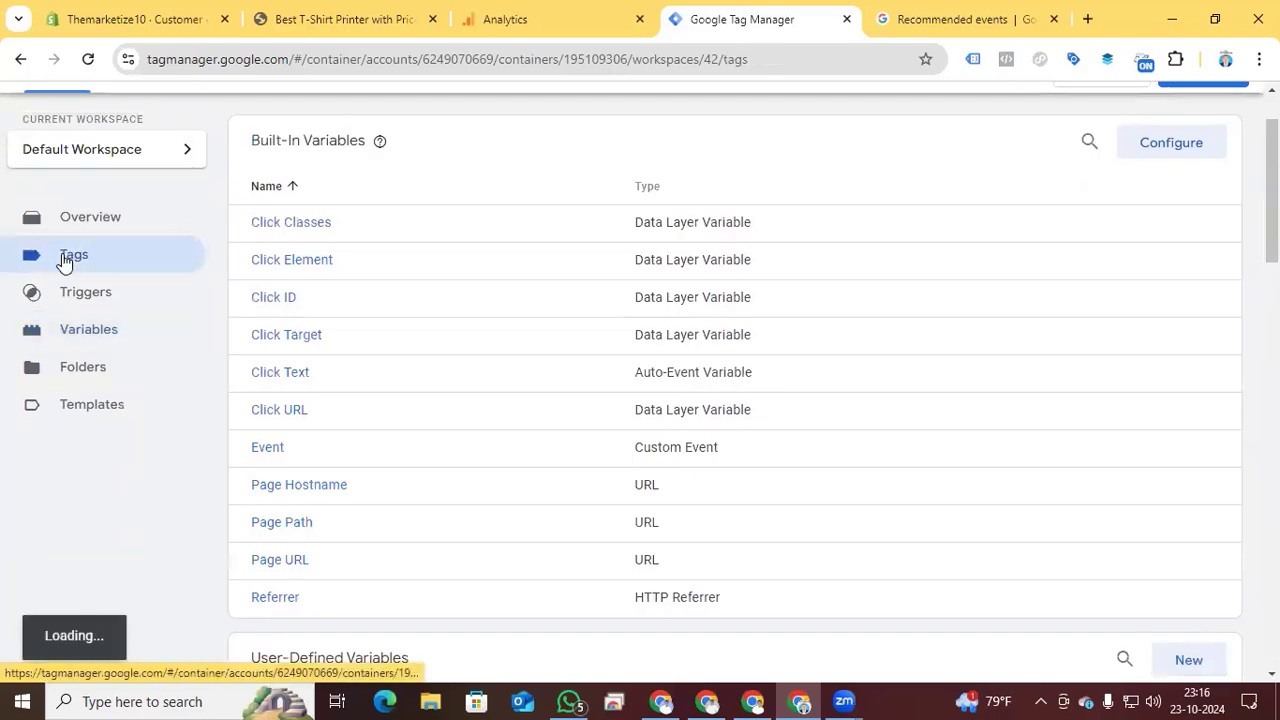
left_click(1189, 236)
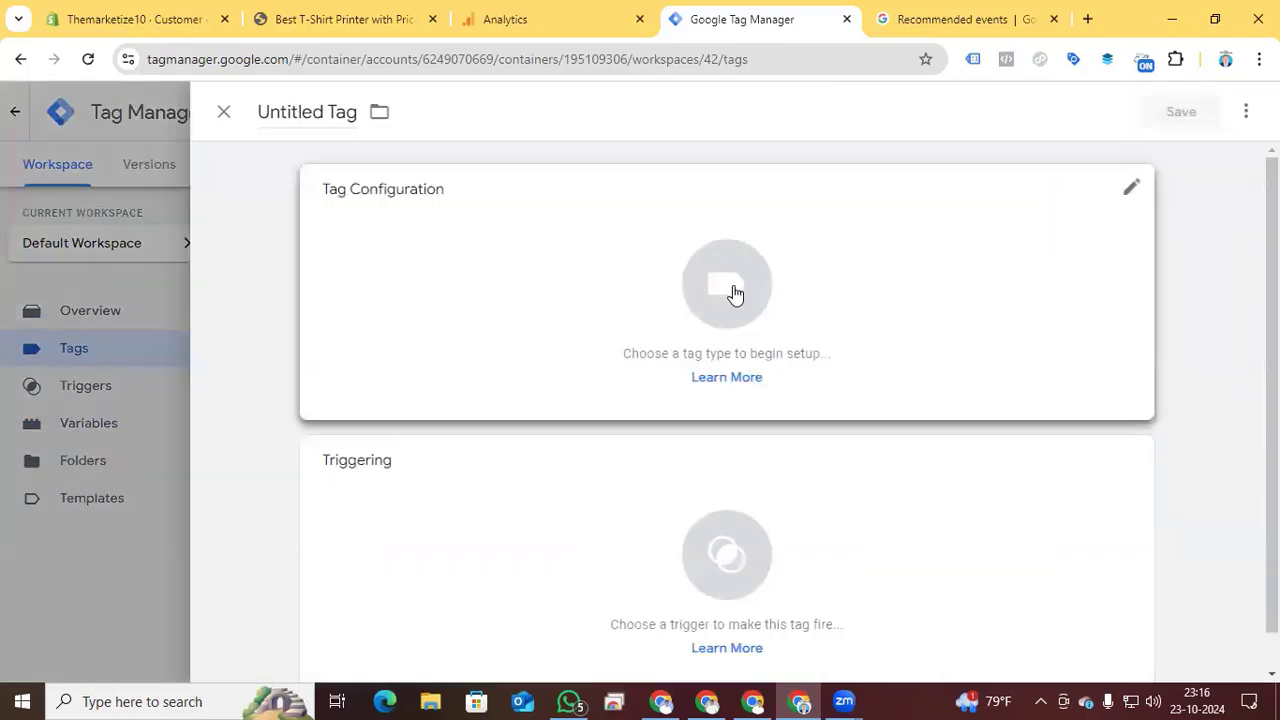
left_click(735, 293)
left_click(1020, 283)
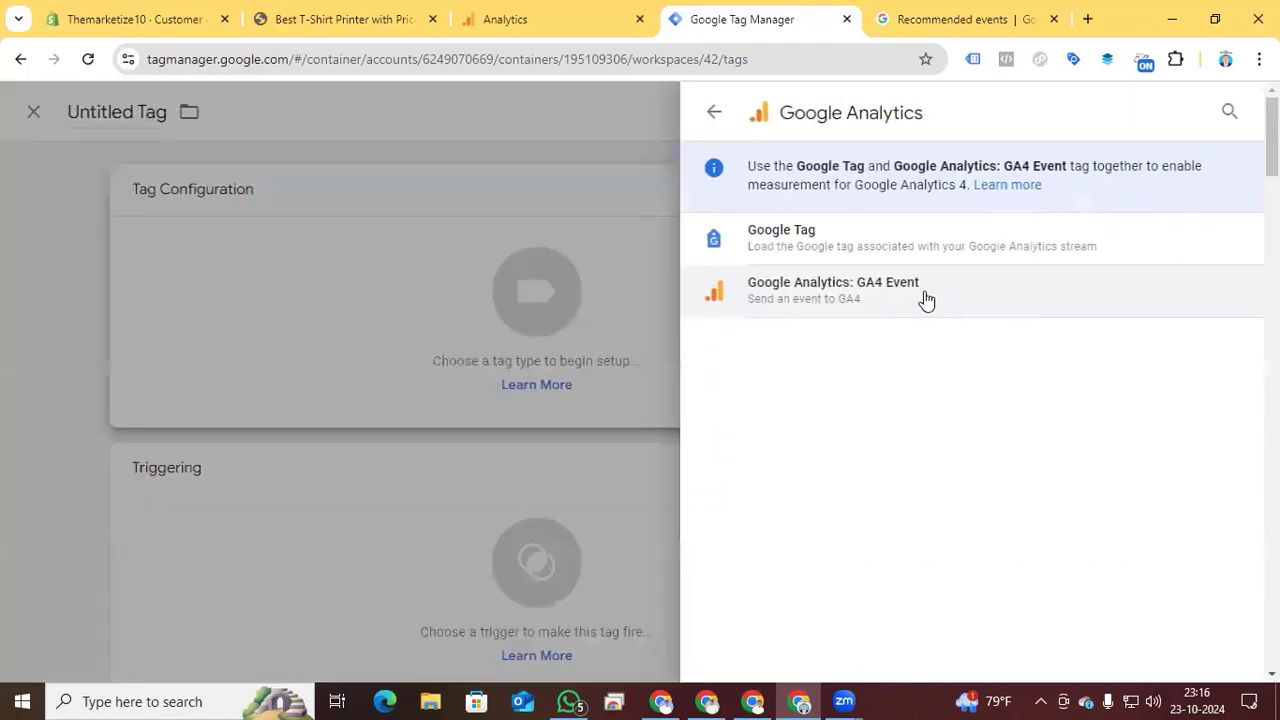
left_click(919, 290)
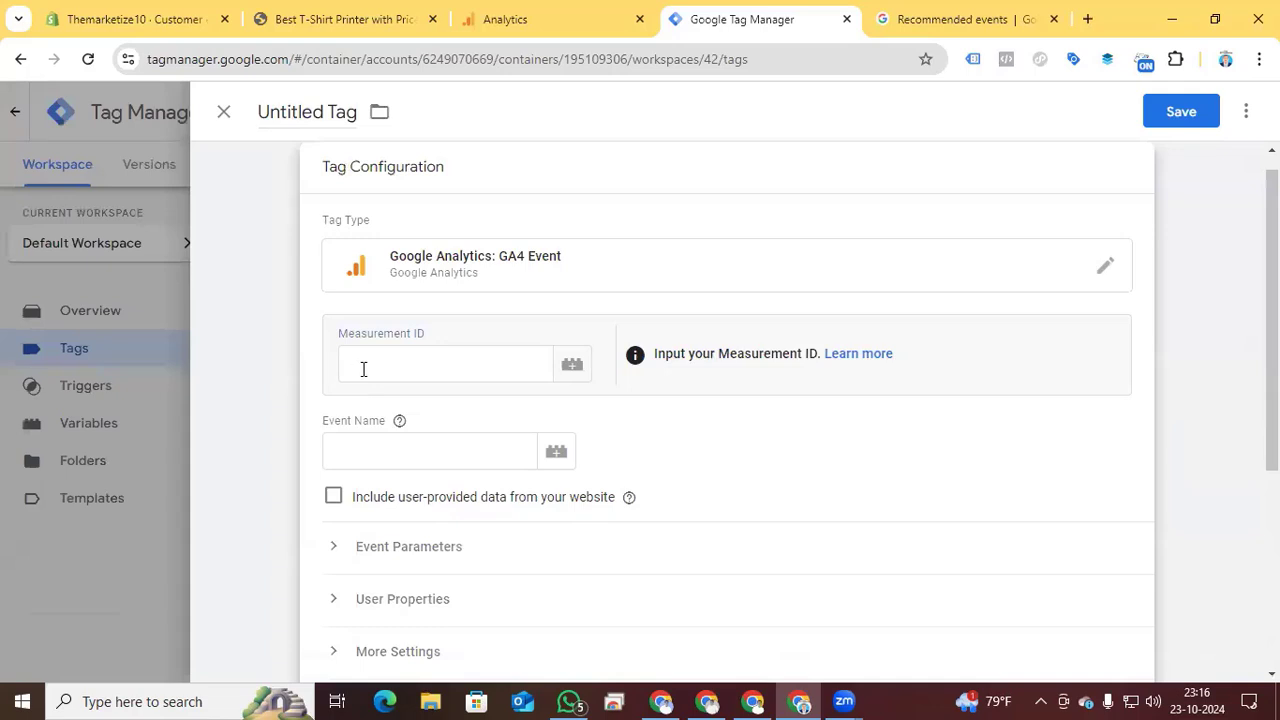
- Set the GA4 event tag's Measurement ID to the variable {{Google ID}} and its Event Name to view_item
left_click(363, 369)
type("{{")
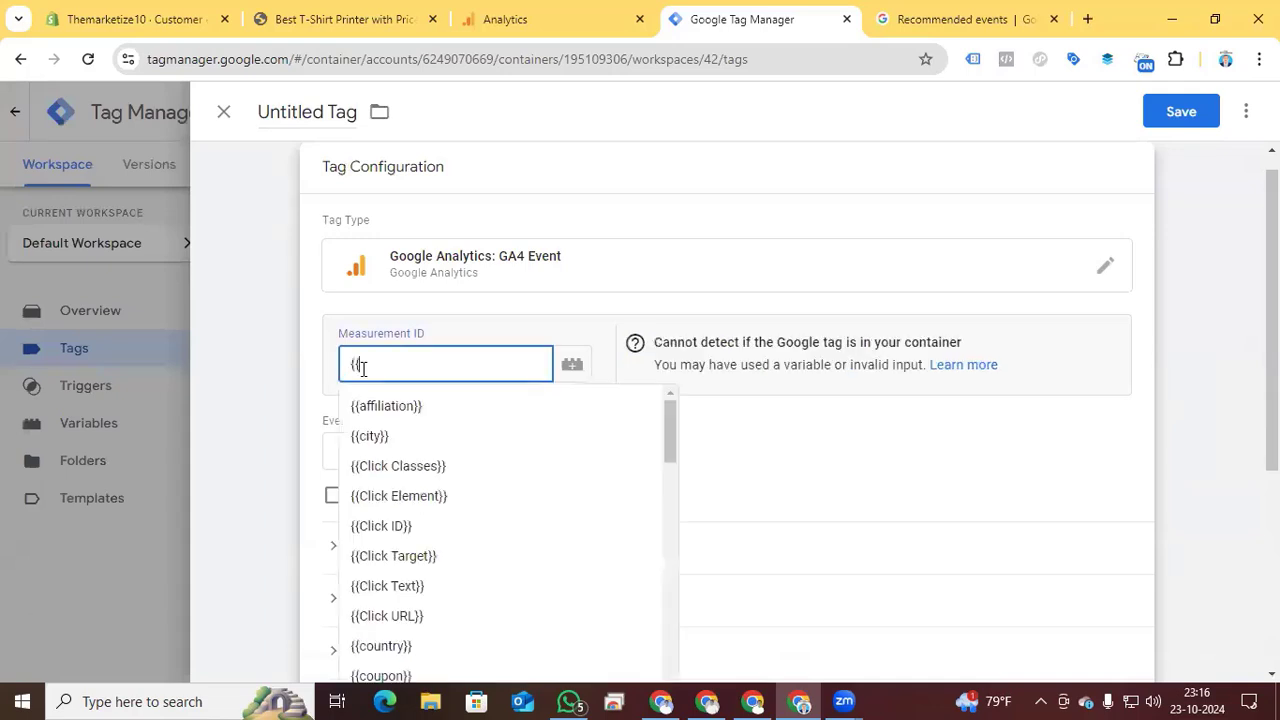
type("googl")
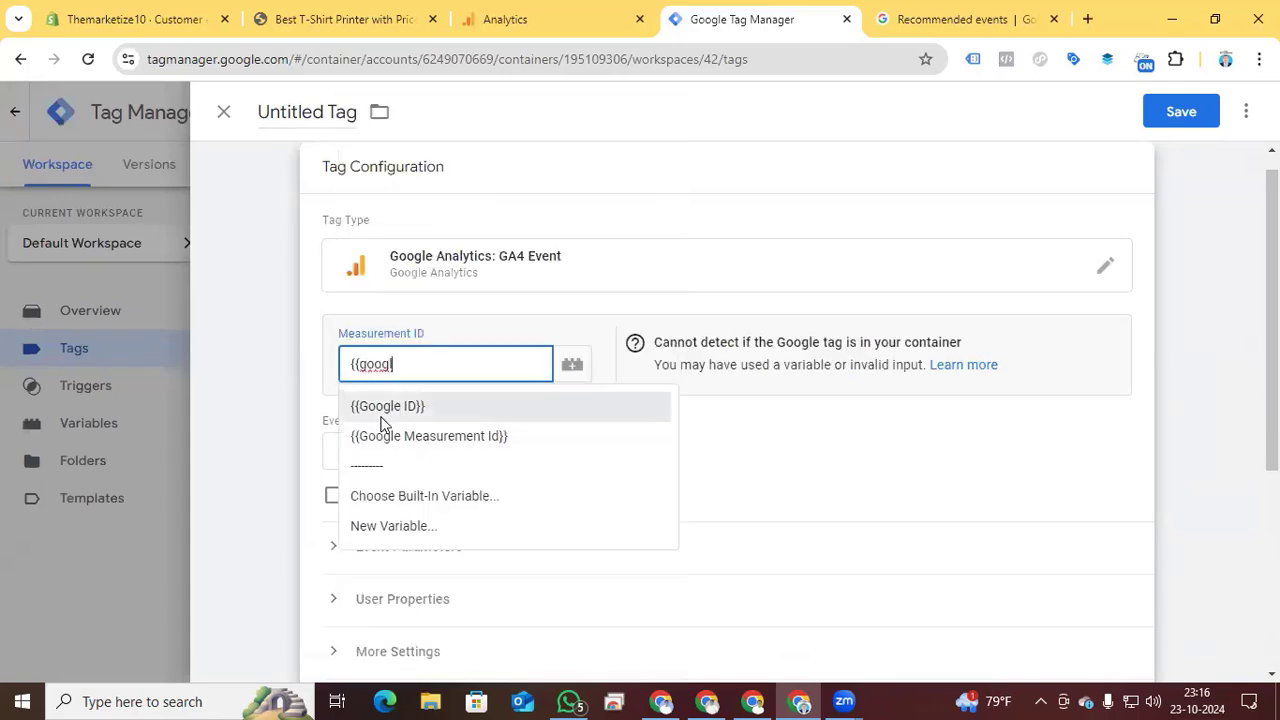
left_click(358, 418)
left_click(382, 455)
type("vie")
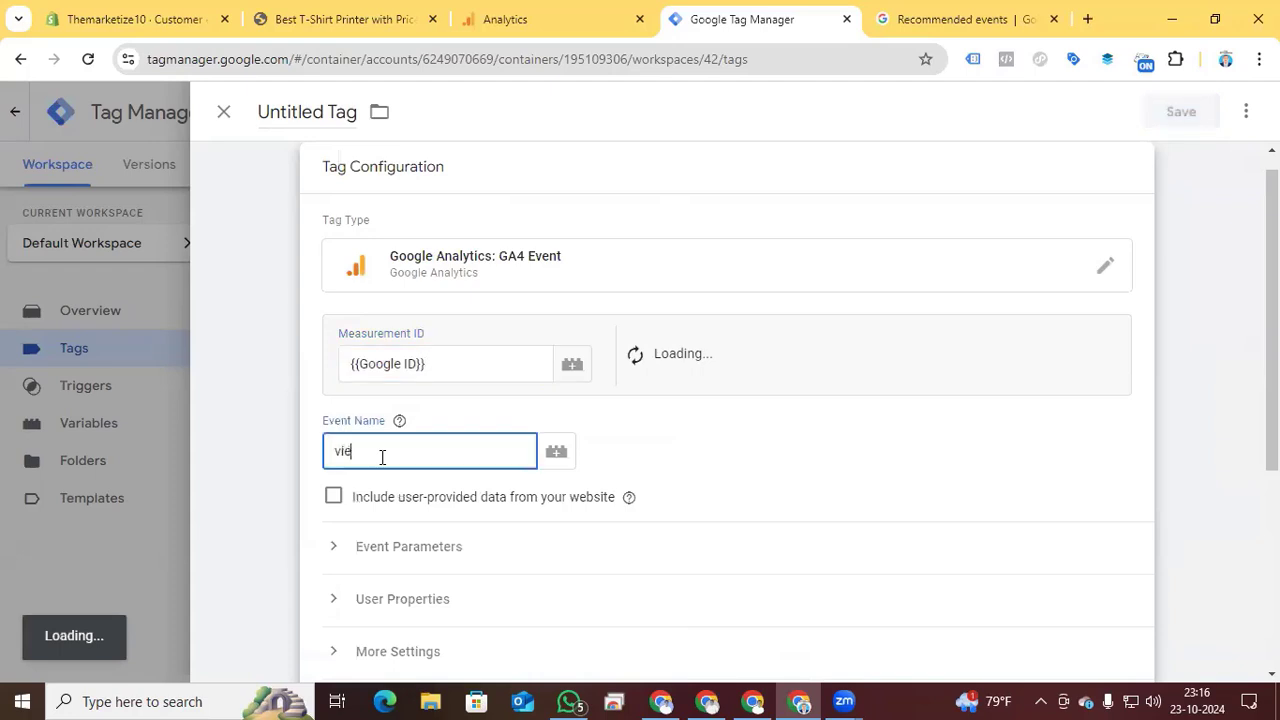
type("w_item")
- Add an event parameter named currency, copying the name from the view_item parameters in the Google Analytics recommended events reference
scroll(380, 455, "down", 1)
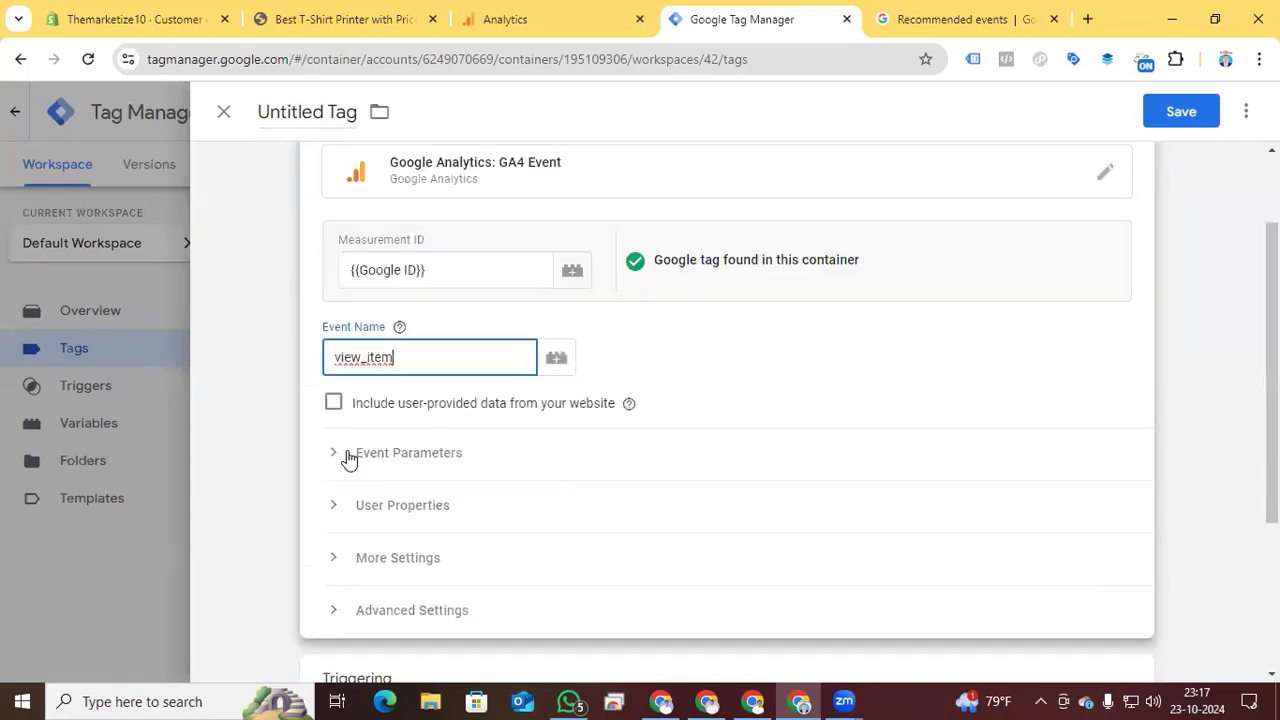
left_click(346, 451)
left_click(414, 588)
scroll(909, 168, "down", 1)
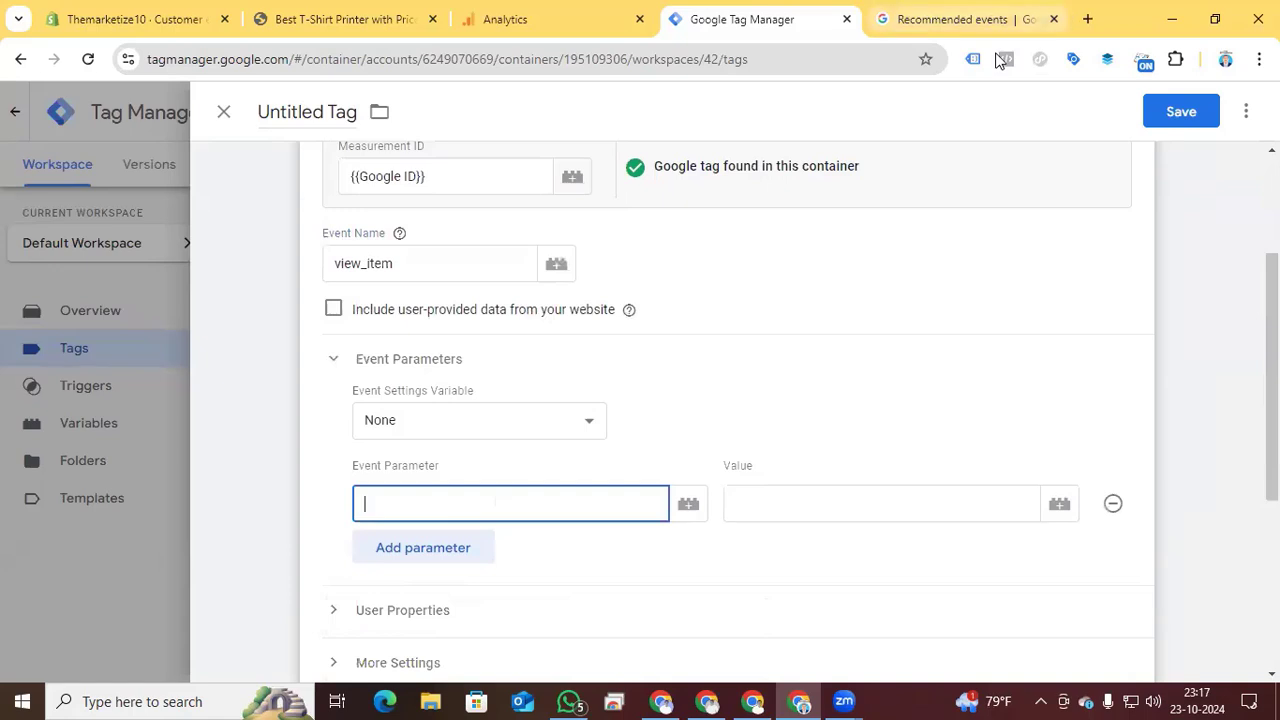
left_click(962, 19)
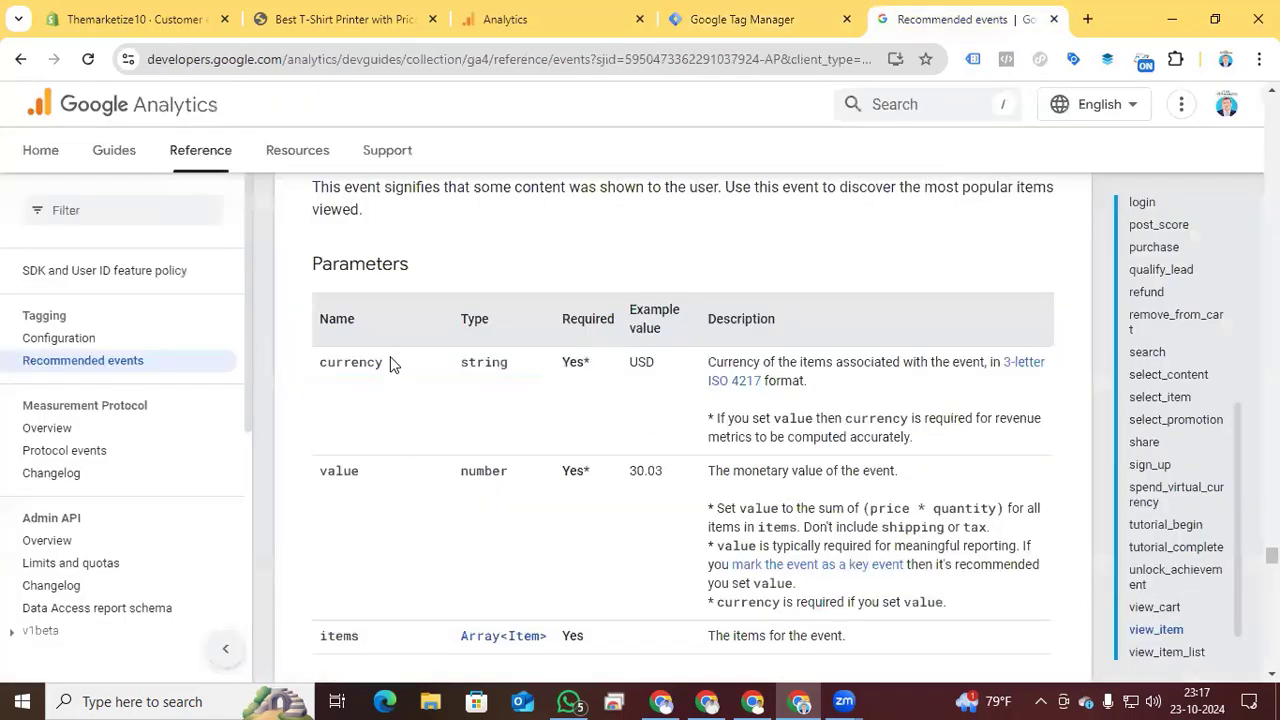
left_click_drag(383, 371, 315, 369)
key("ctrl+c")
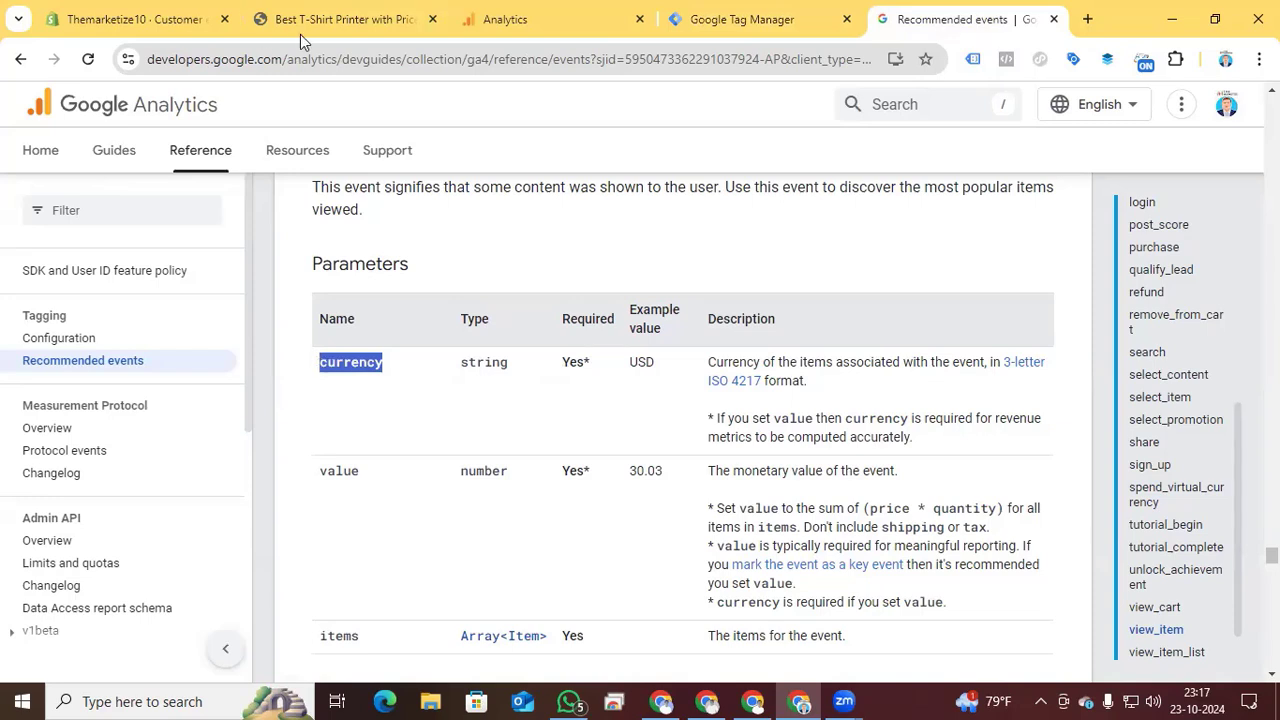
key("ctrl+shift+Tab")
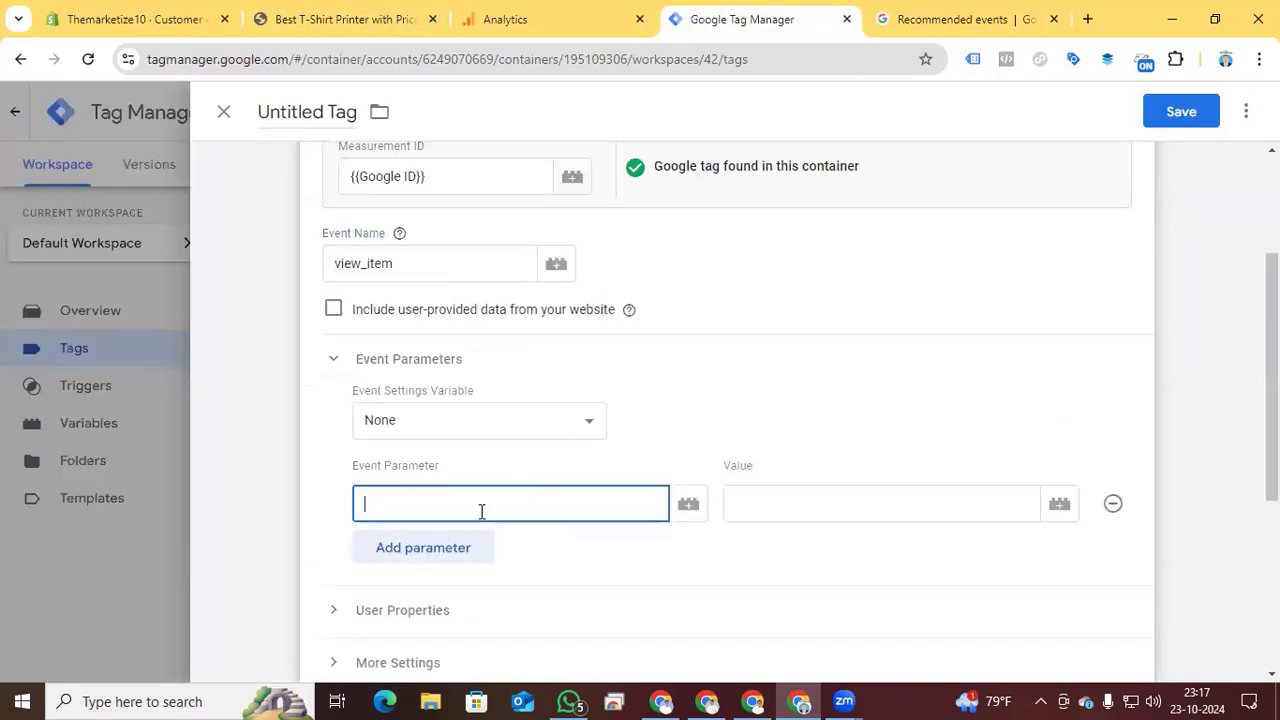
key("ctrl+v")
- Add a second event parameter named value, copied from the view_item parameters table in the recommended events reference
left_click(474, 547)
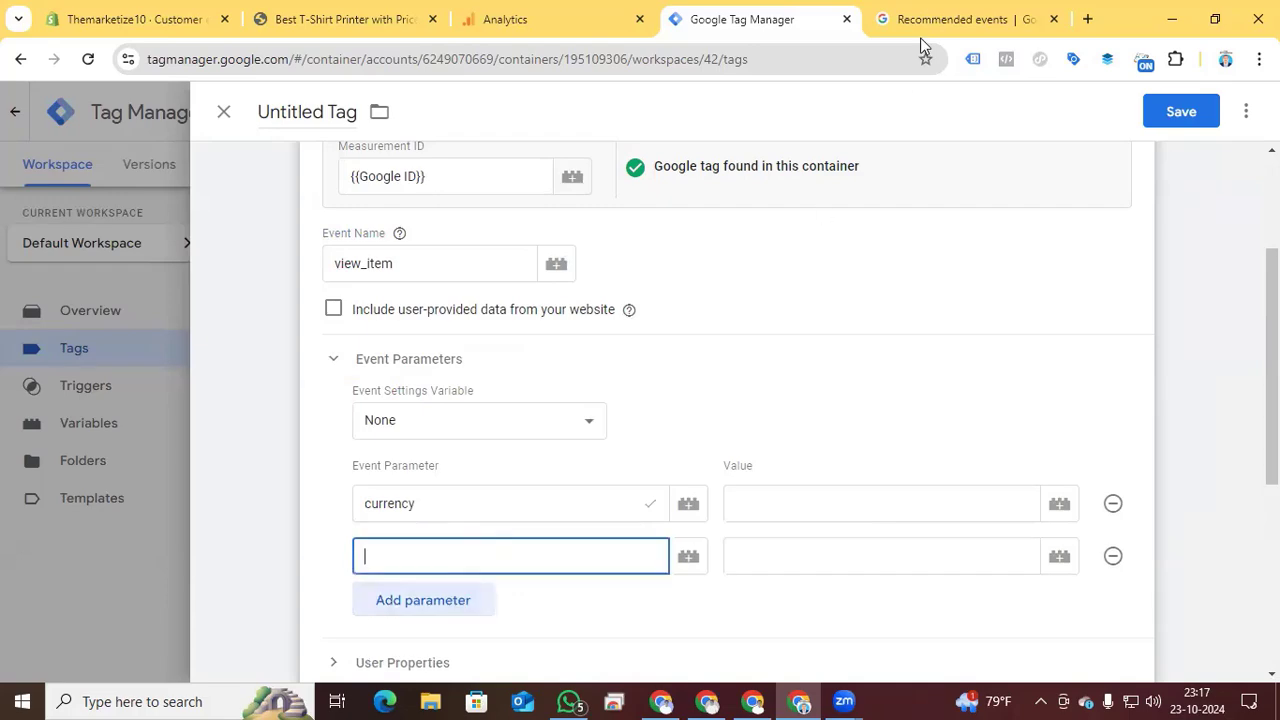
left_click(920, 37)
left_click_drag(356, 488, 313, 482)
key("ctrl+c")
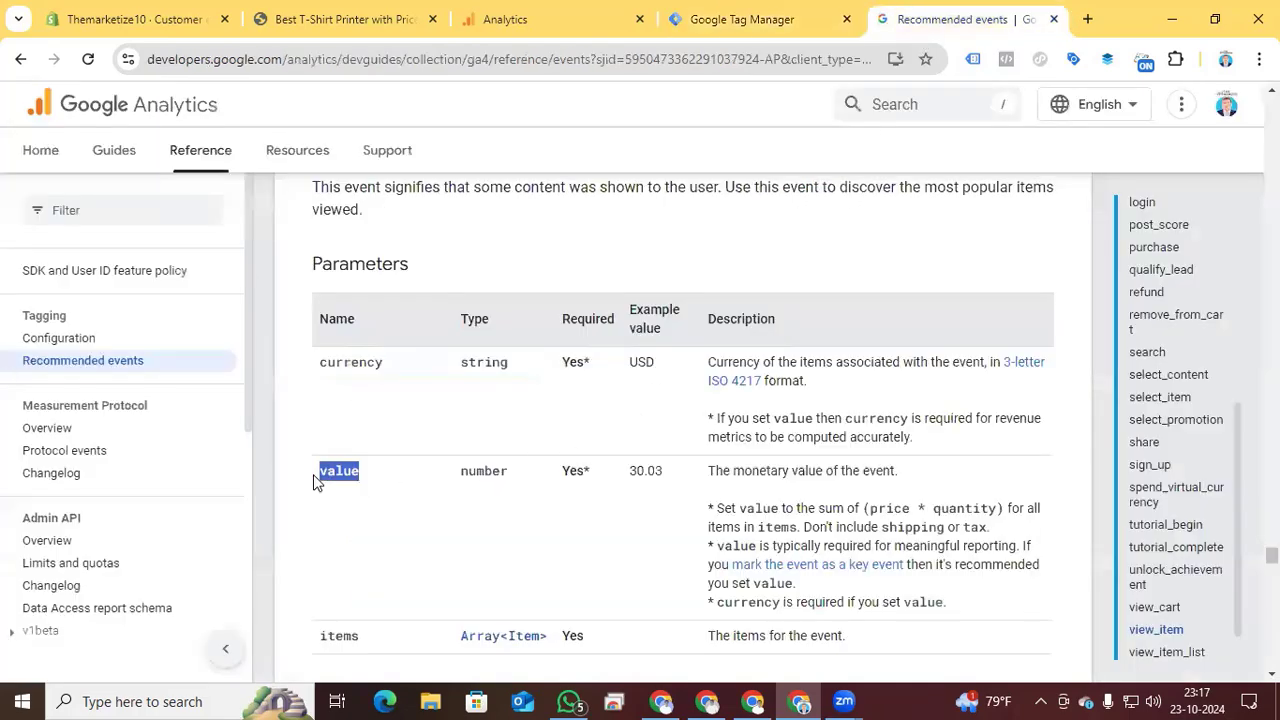
left_click(690, 30)
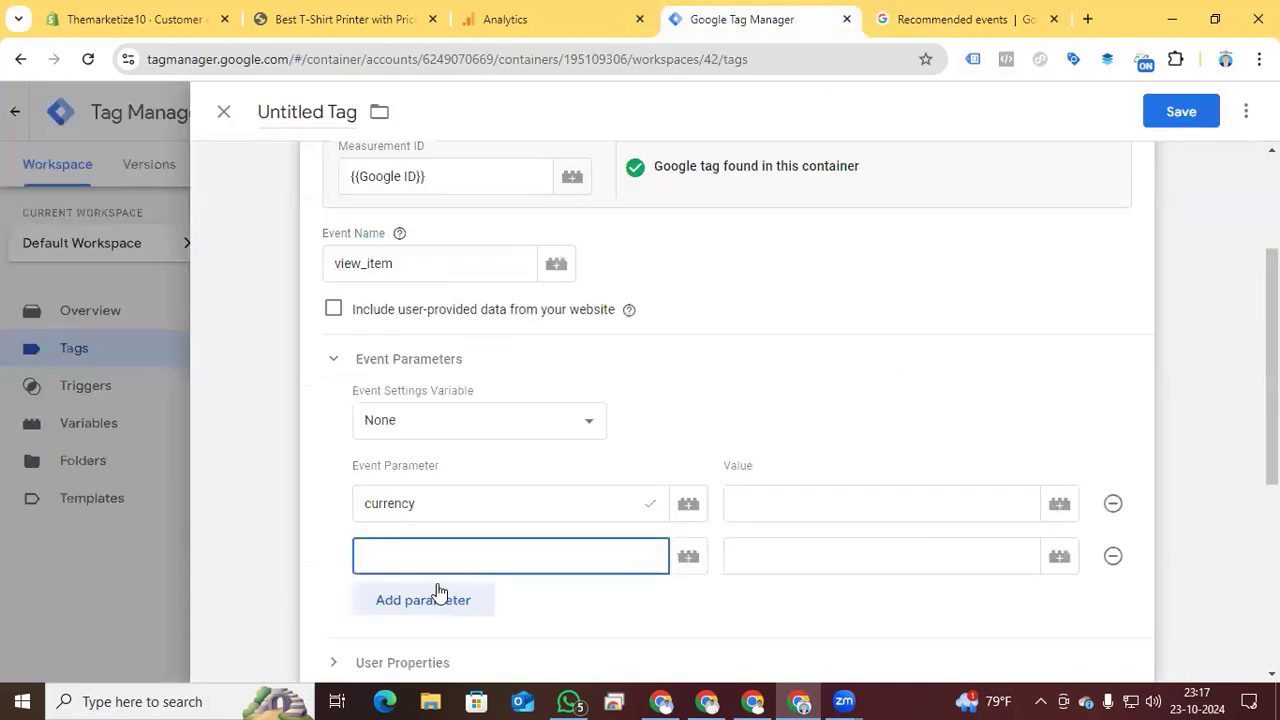
key("ctrl+v")
- Add a third event parameter named items, copied from the view_item parameters table in the recommended events reference
left_click(415, 604)
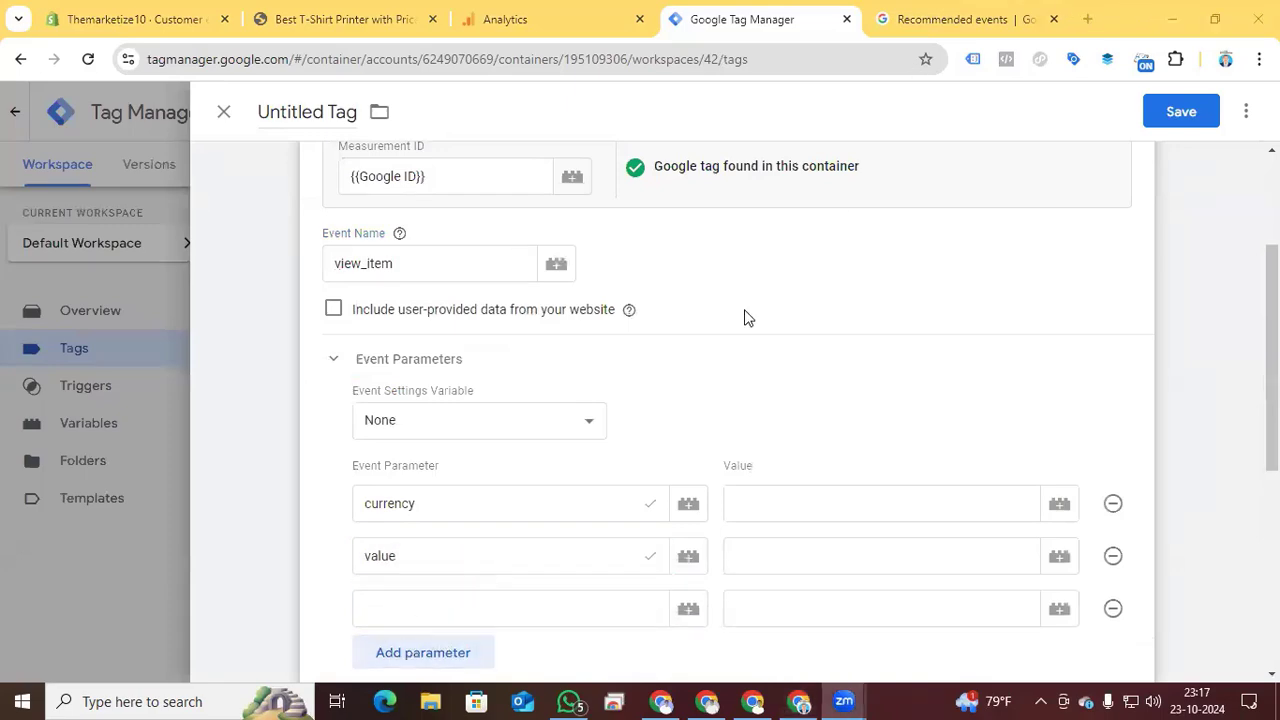
left_click(940, 28)
scroll(430, 585, "down", 1)
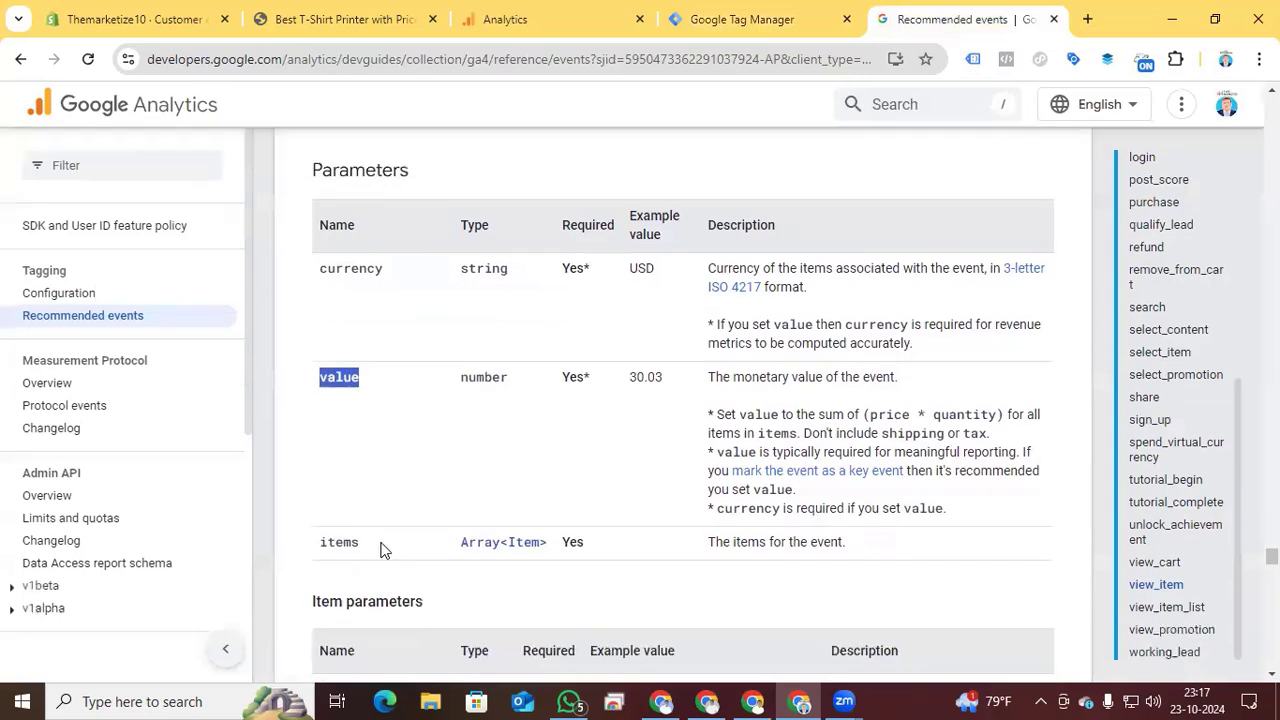
left_click_drag(360, 542, 313, 550)
key("ctrl+c")
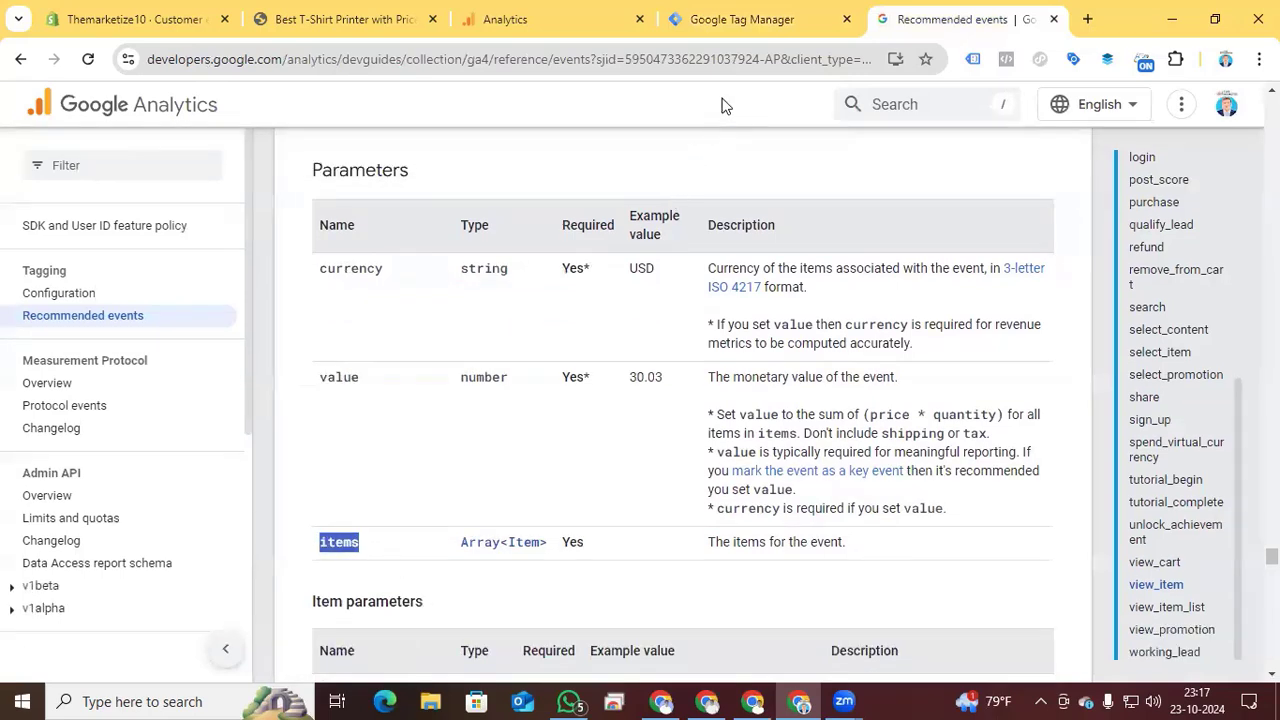
left_click(718, 22)
left_click(498, 611)
key("ctrl+v")
- Assign the variables {{currency}}, {{value}} and {{items}} as values of the matching event parameters
left_click(890, 503)
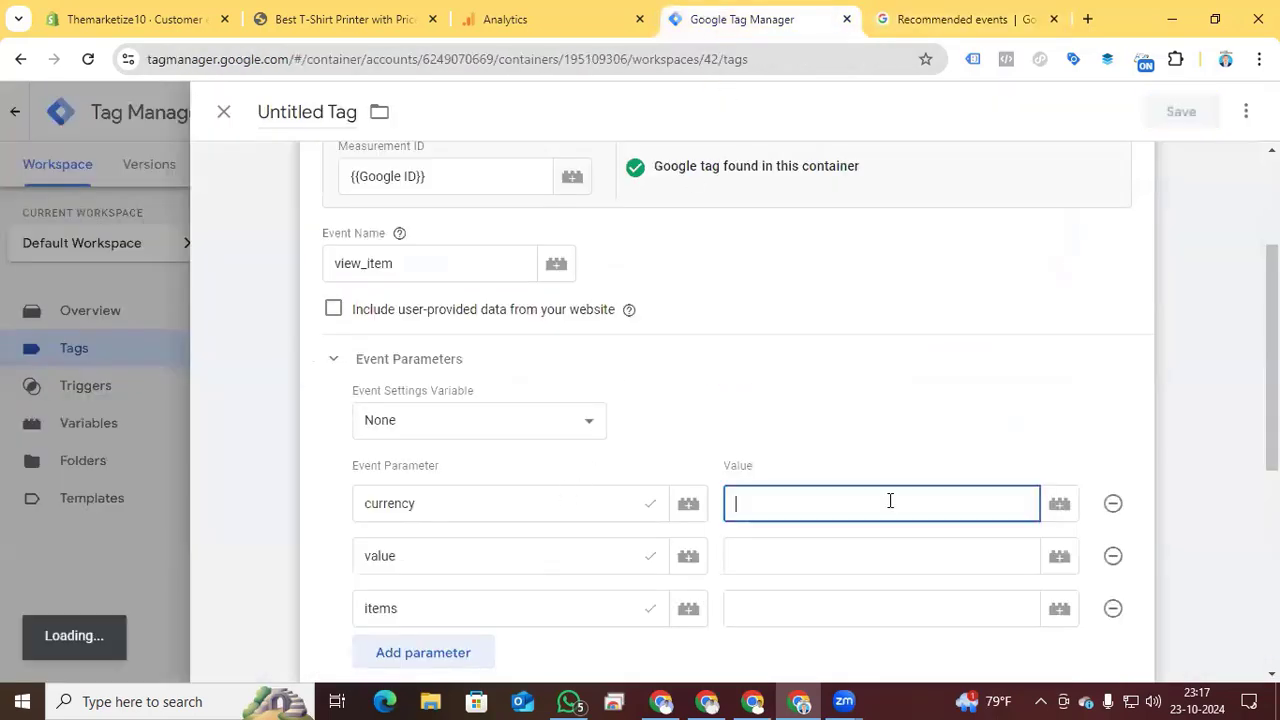
type("{{")
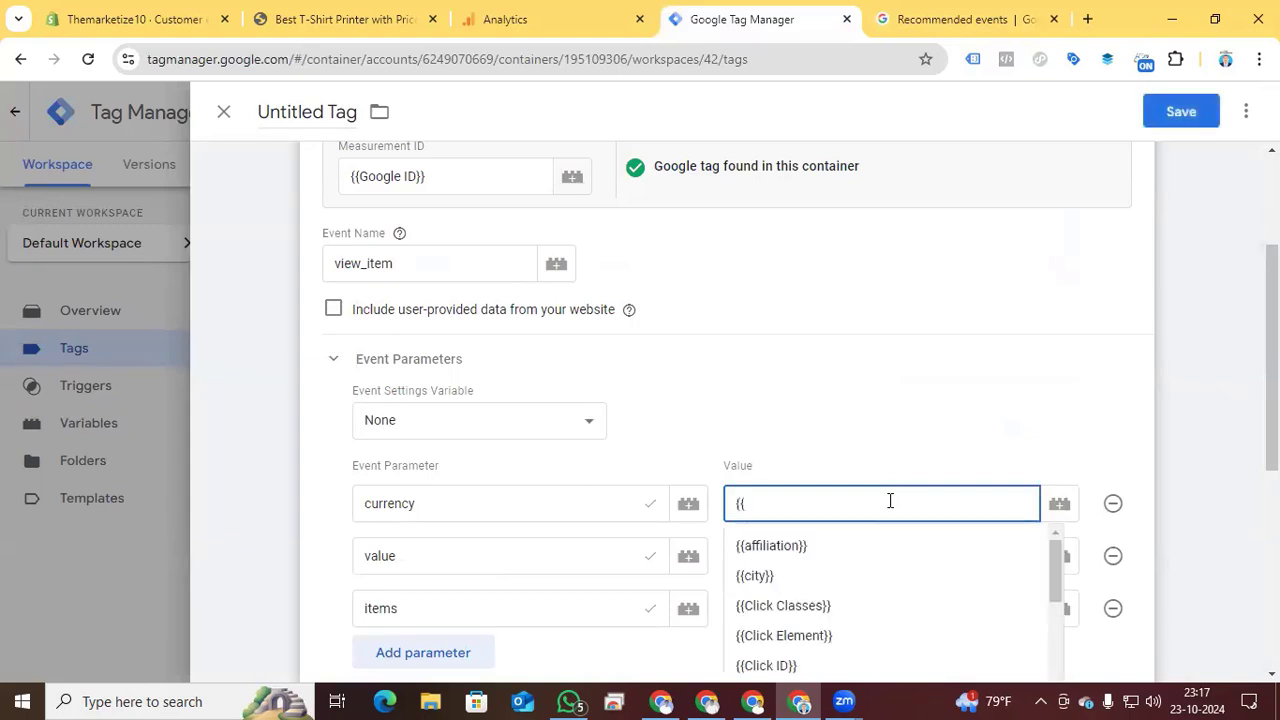
type("curr")
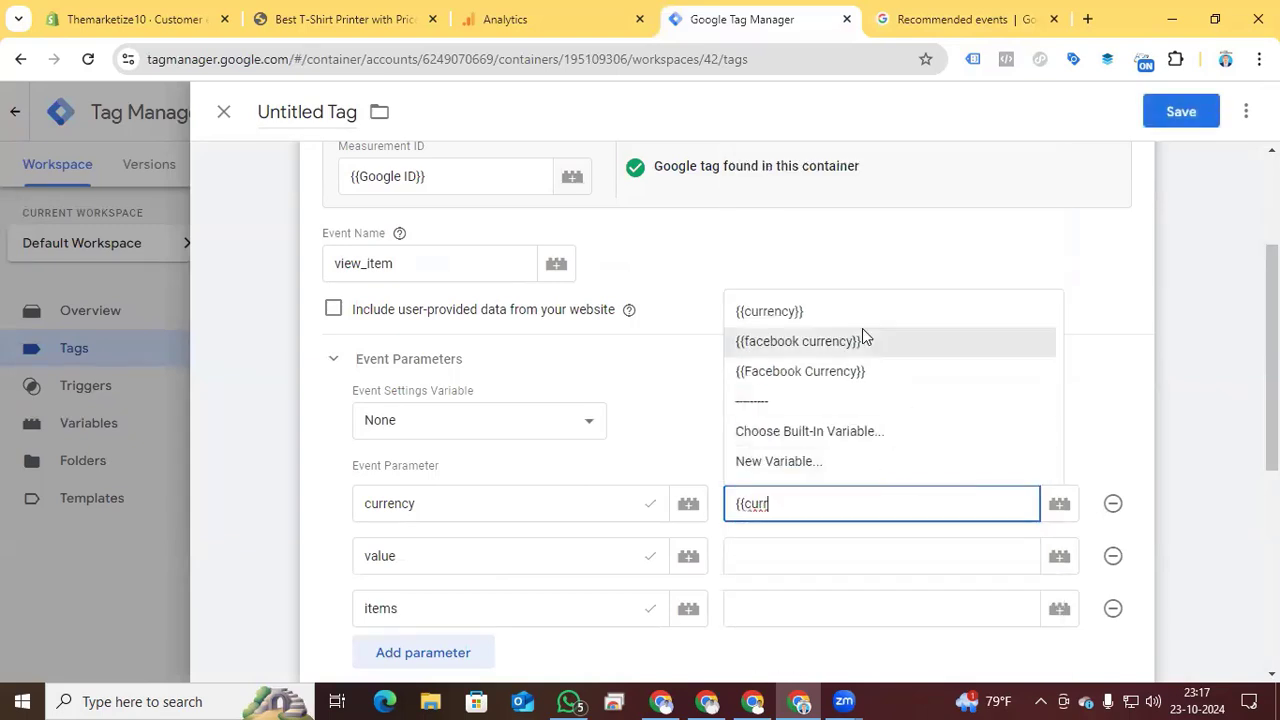
left_click(790, 311)
left_click(811, 555)
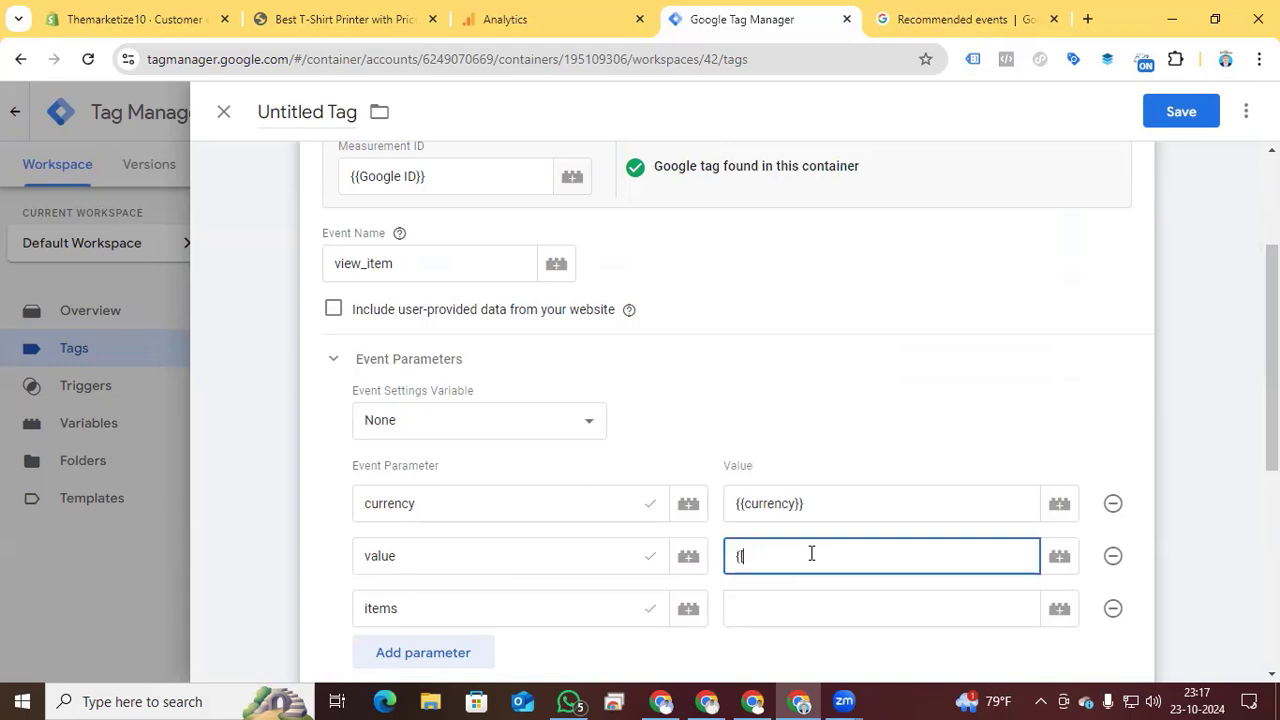
left_click(838, 428)
left_click(839, 607)
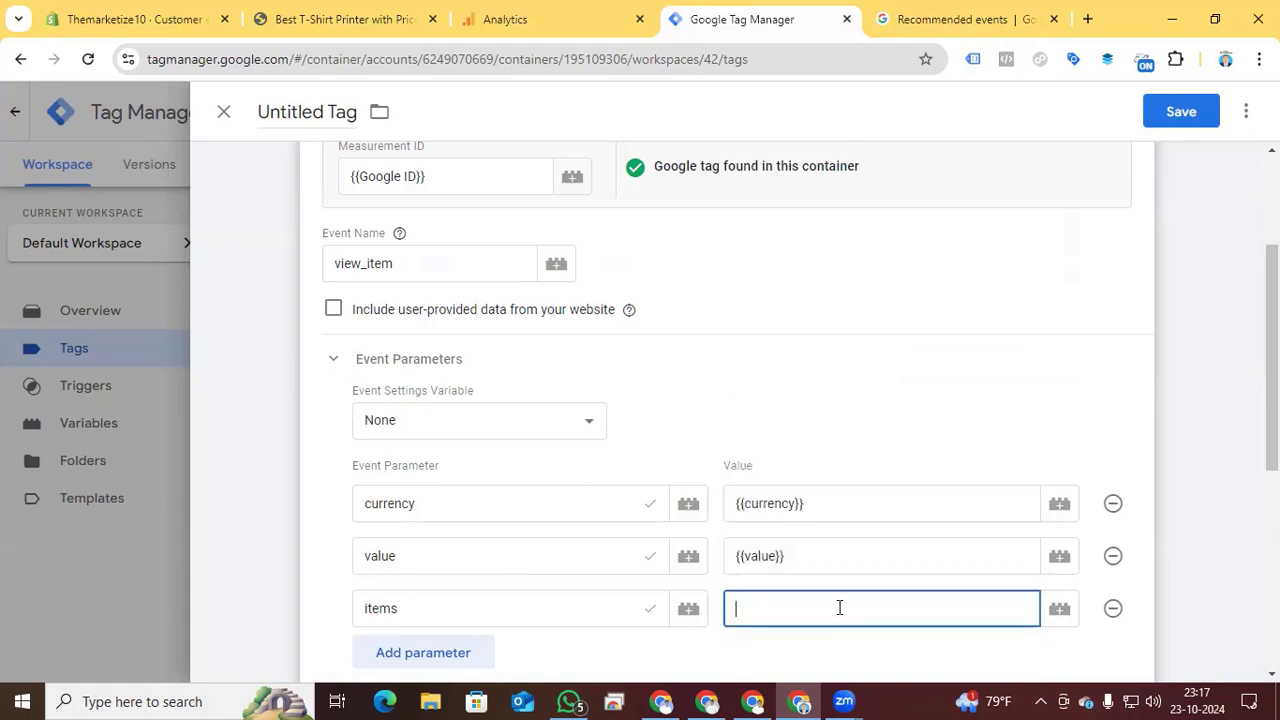
type("{{item")
left_click(806, 478)
- Attach the existing custom event trigger Event View Item to the tag and review the trigger's configuration
scroll(766, 371, "down", 3)
scroll(650, 408, "down", 2)
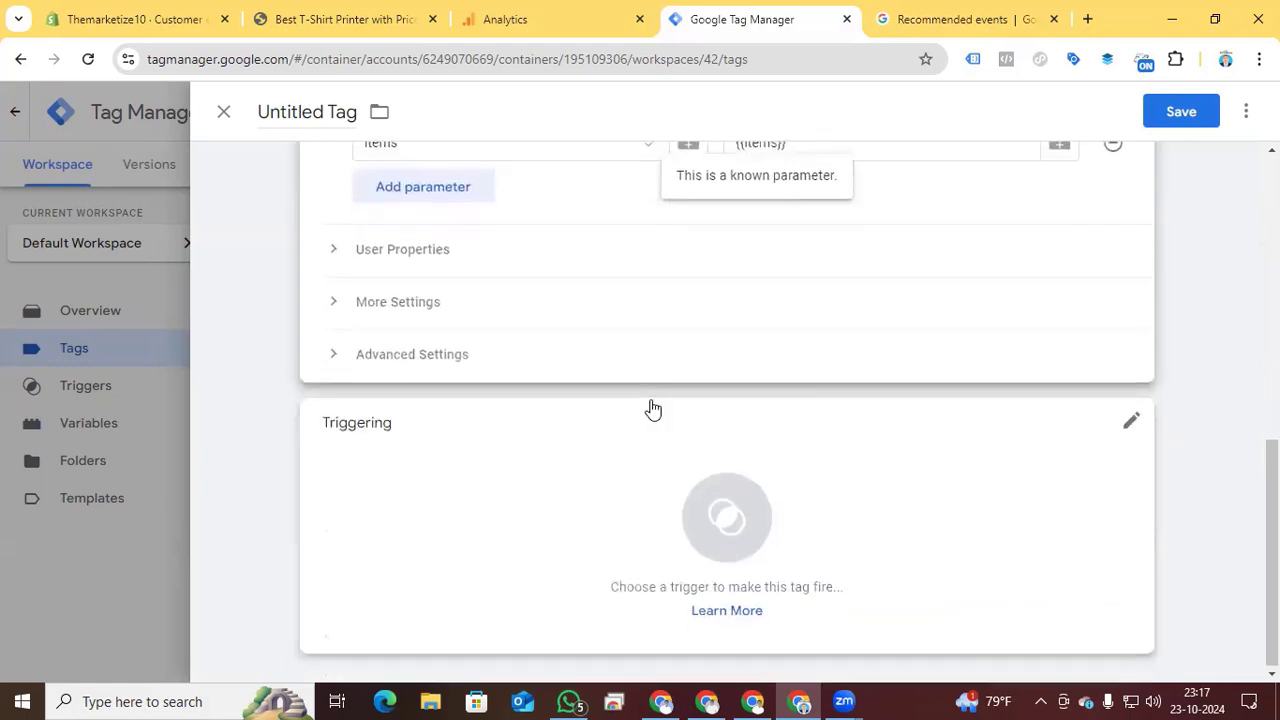
left_click(731, 528)
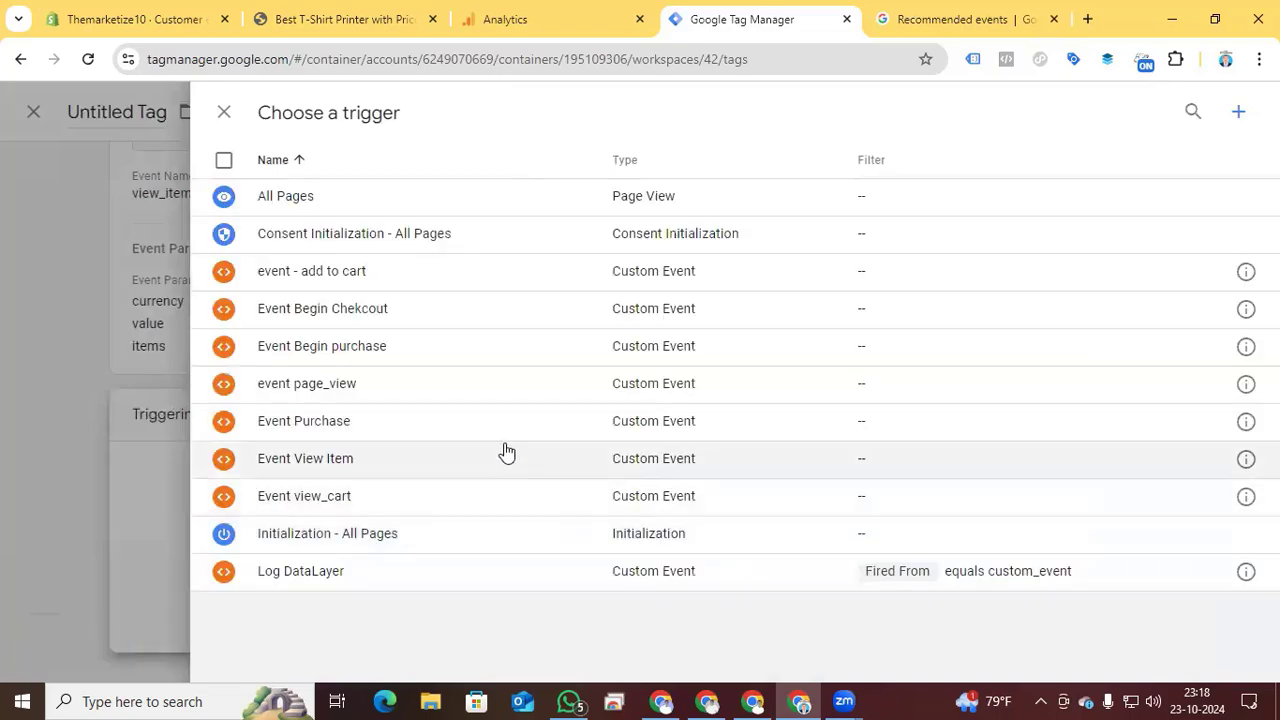
left_click(360, 467)
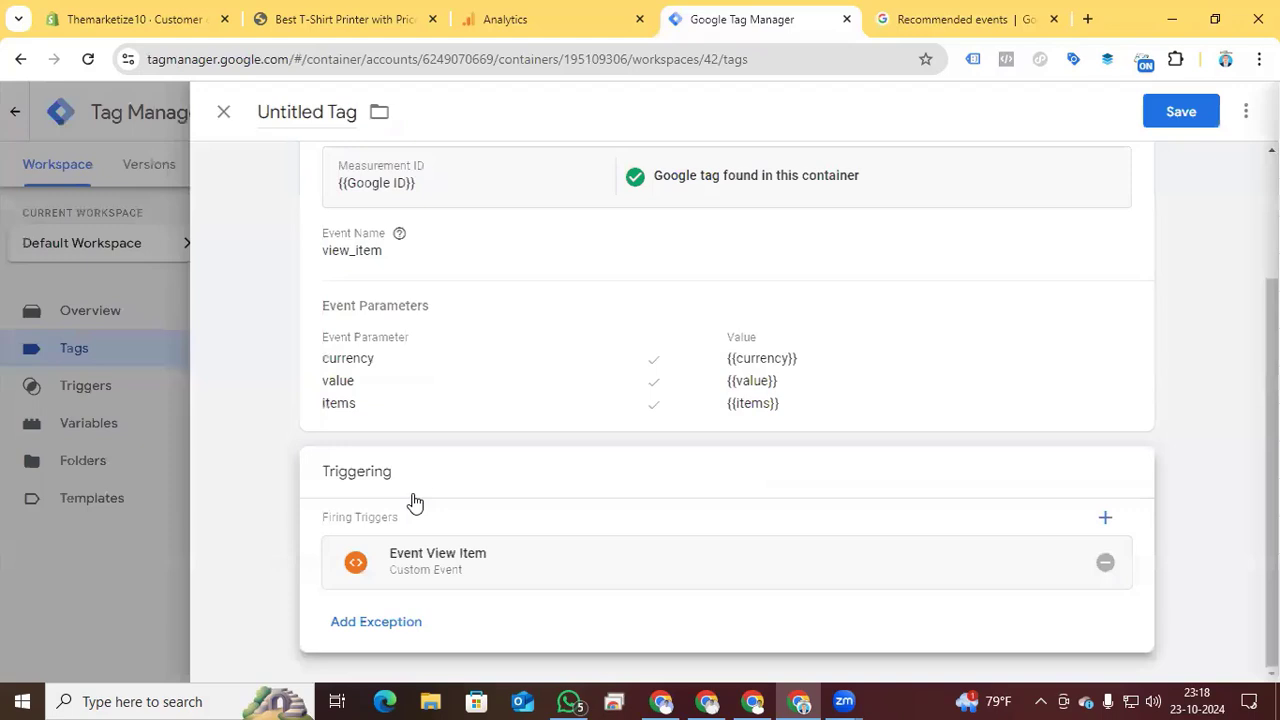
left_click(806, 573)
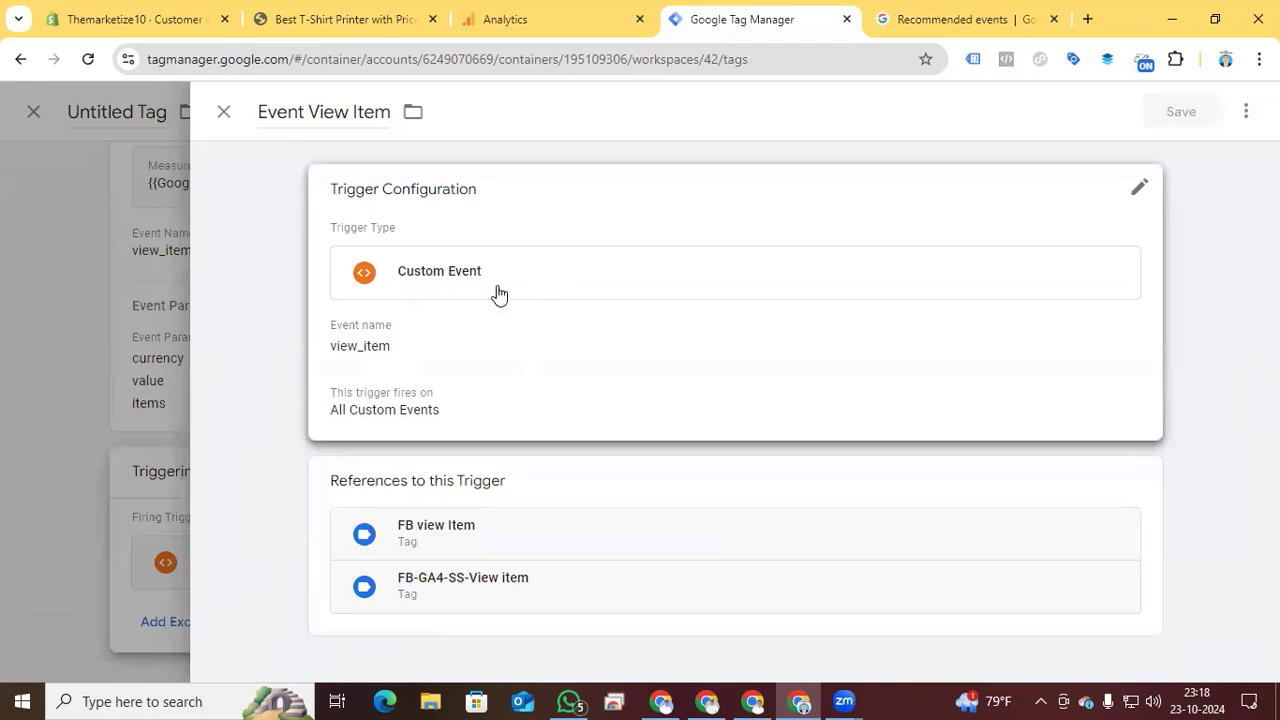
left_click(224, 117)
scroll(643, 523, "up", 2)
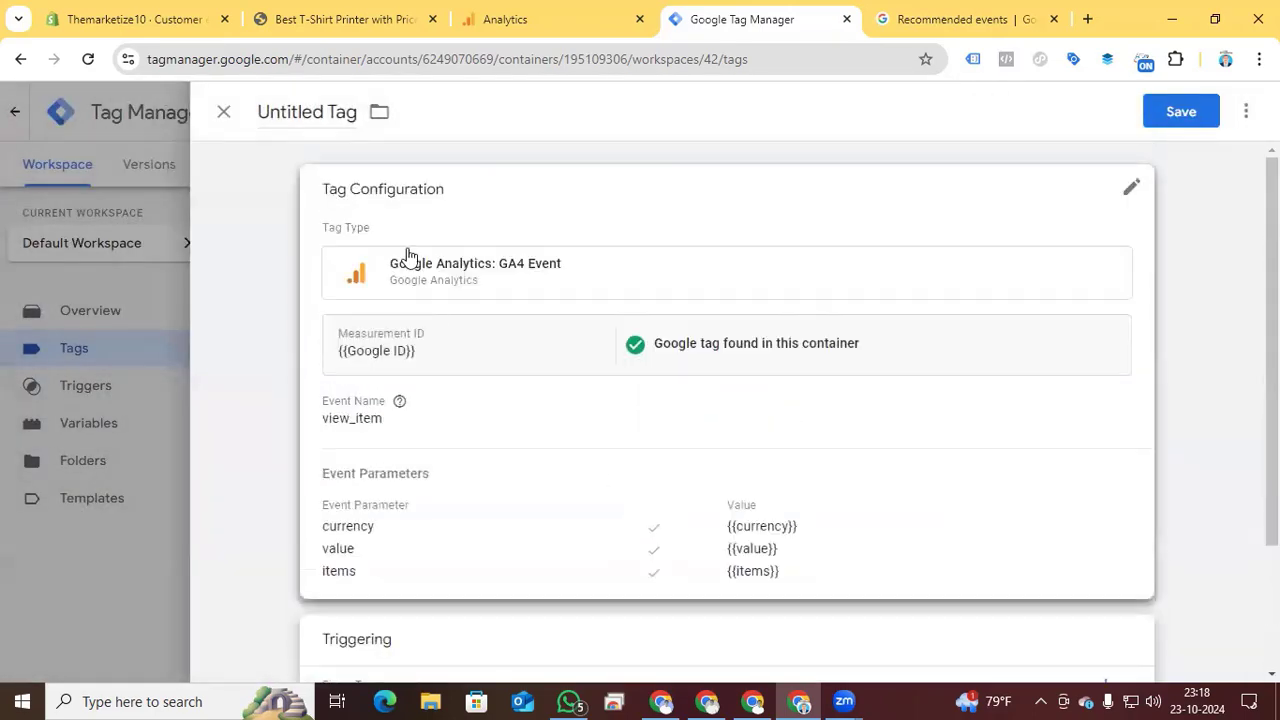
- Name the untitled tag "GA4 View item" and save it
left_click(328, 108)
type("G")
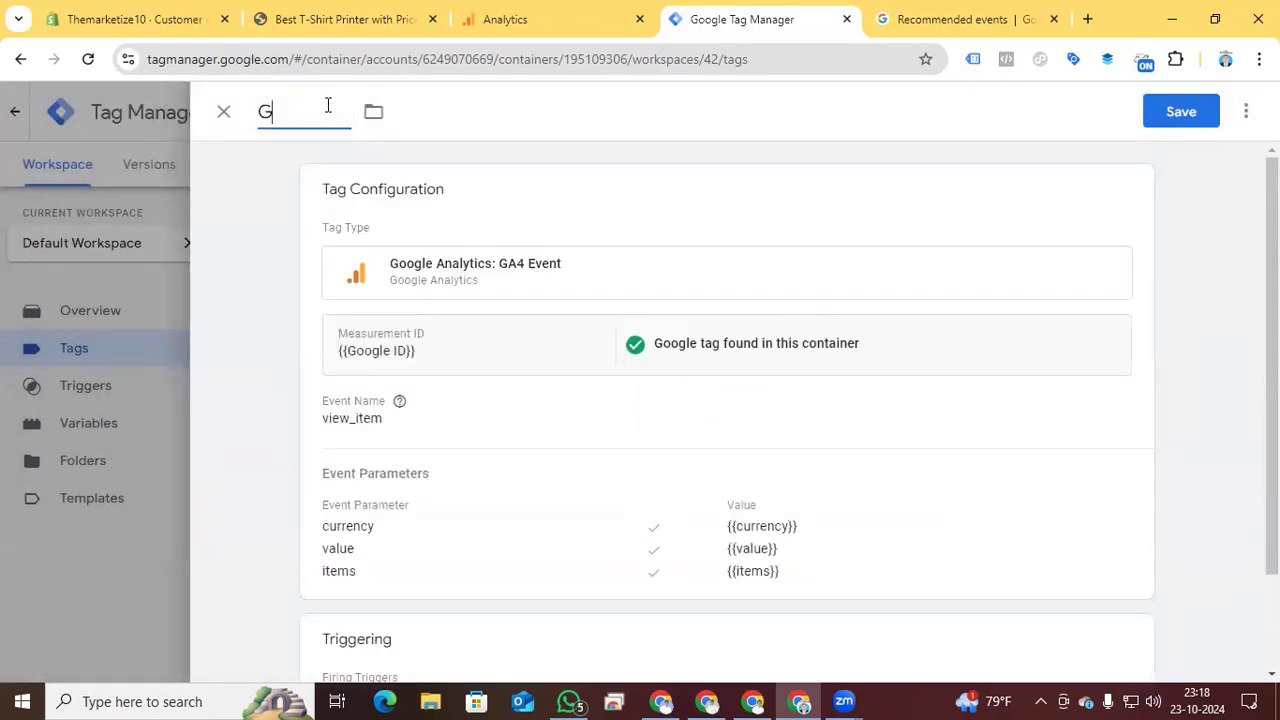
type("A4 View item")
left_click(1200, 111)
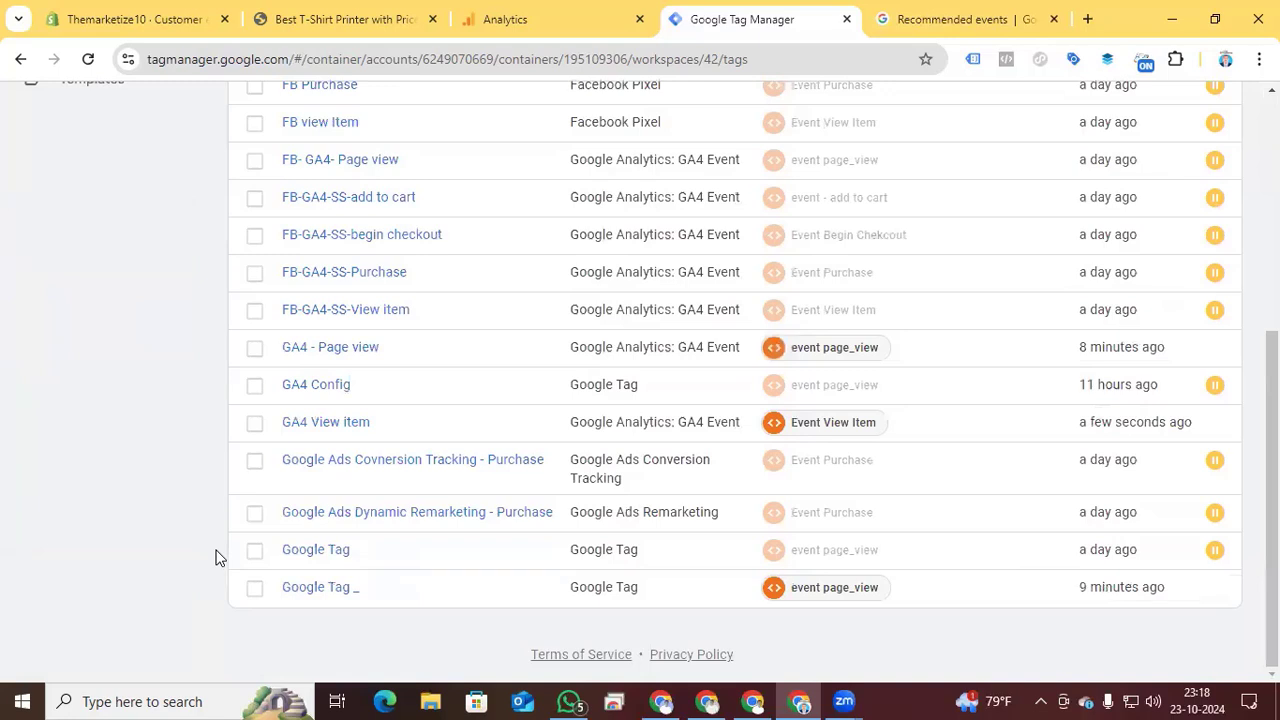
- Make a copy of the GA4 View item tag and rename the copy "GA4 add to cart"
left_click(310, 428)
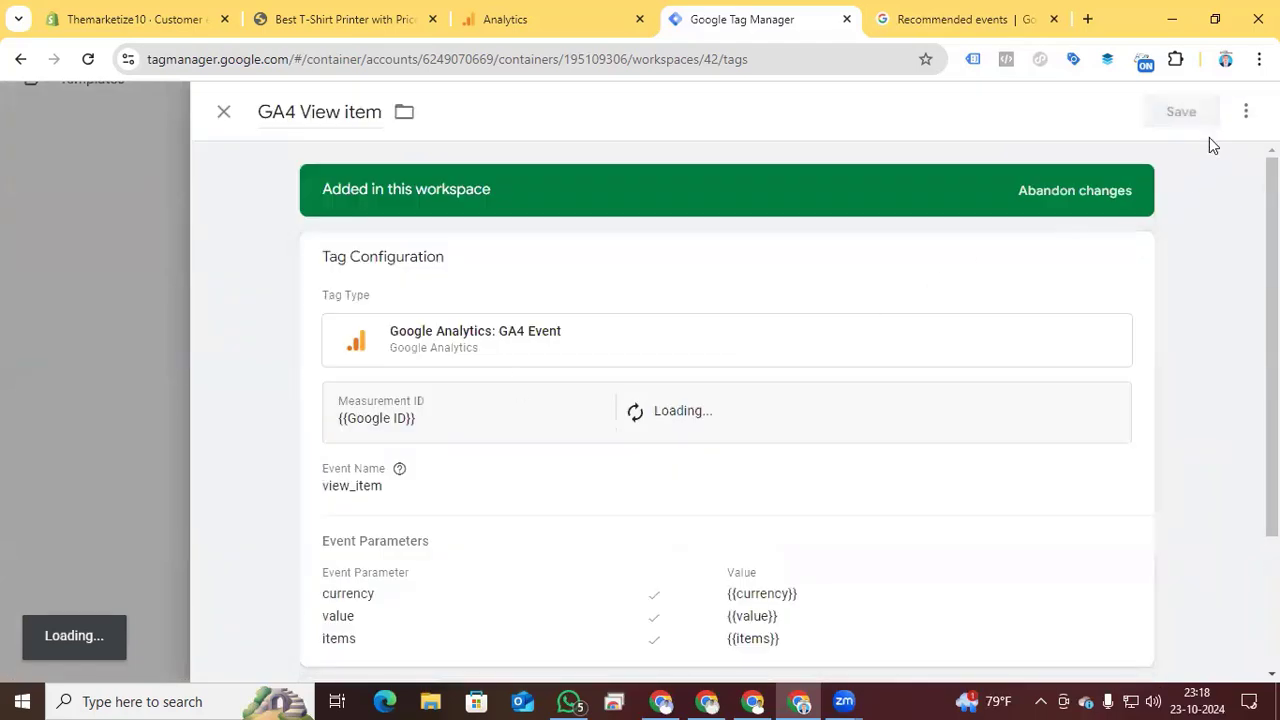
left_click(1246, 111)
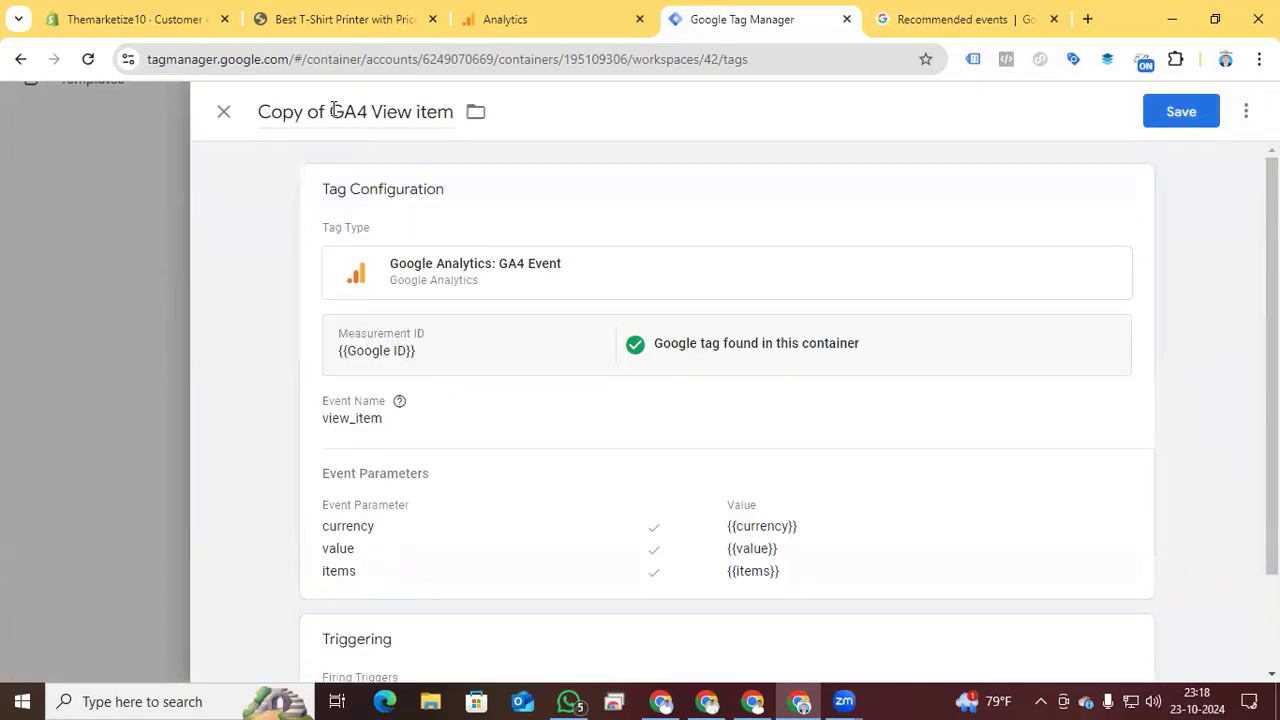
key("BackSpace")
left_click_drag(332, 111, 386, 118)
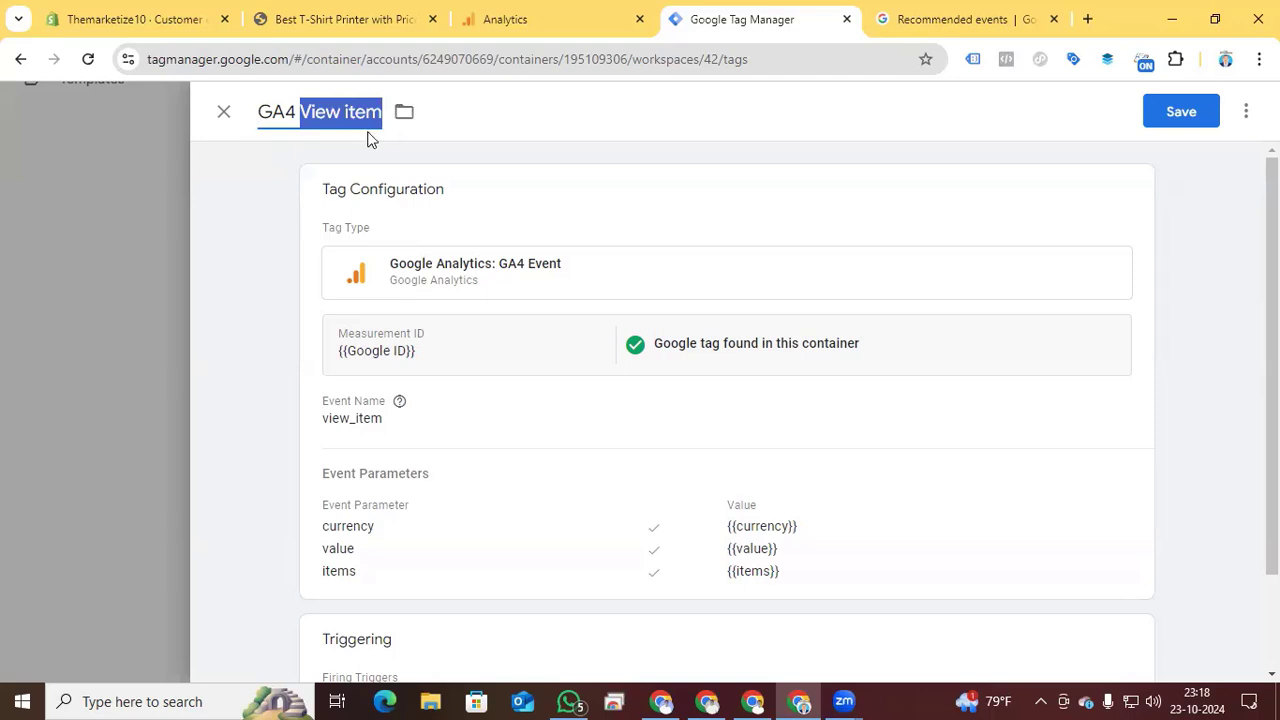
type("add to cart")
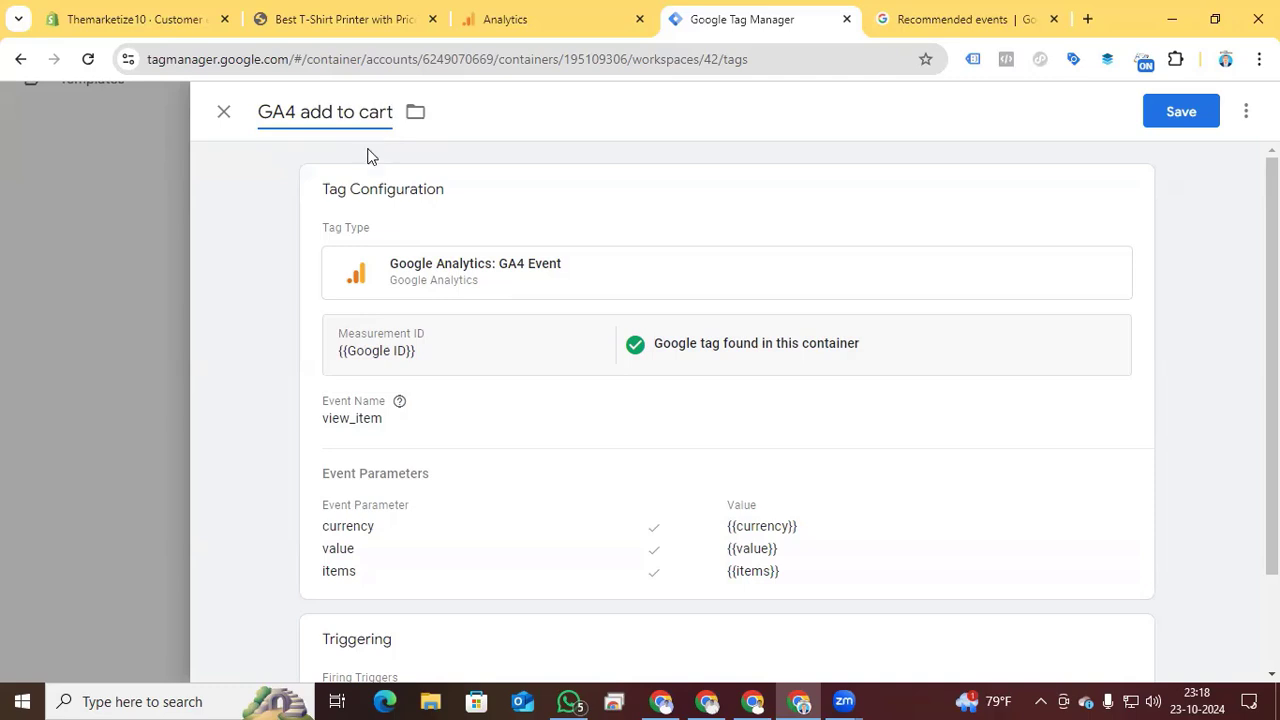
- Replace the event name in the GA4 add to cart tag's configuration with add_to_cart
left_click(497, 426)
left_click_drag(421, 481, 333, 481)
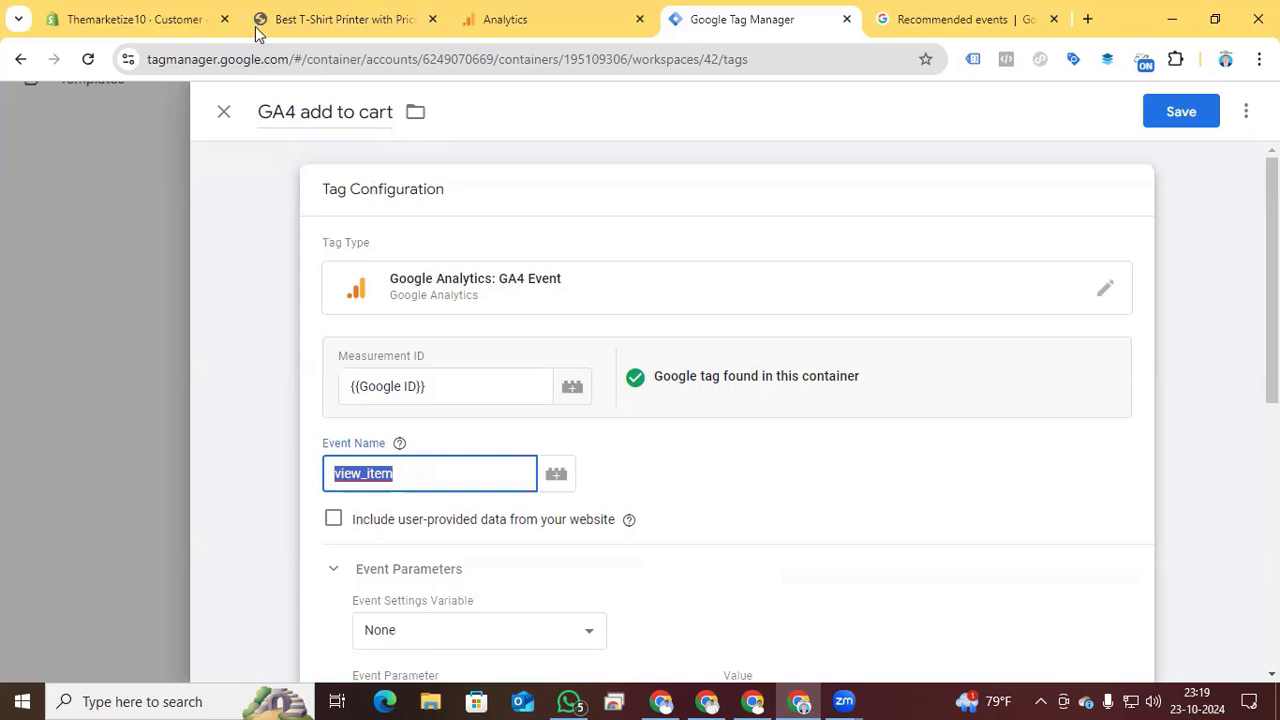
key("ctrl+v")
scroll(436, 479, "down", 3)
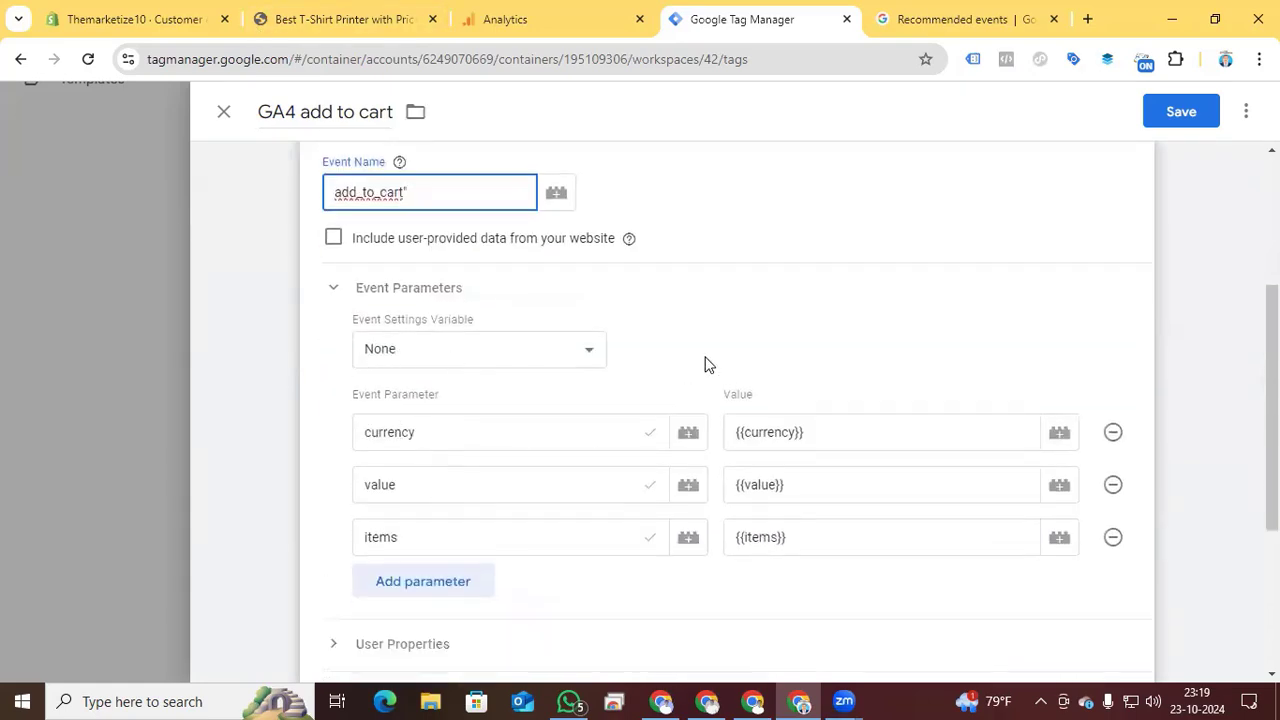
- Look up the parameters of the add_to_cart event in the GA4 recommended events reference
left_click(898, 34)
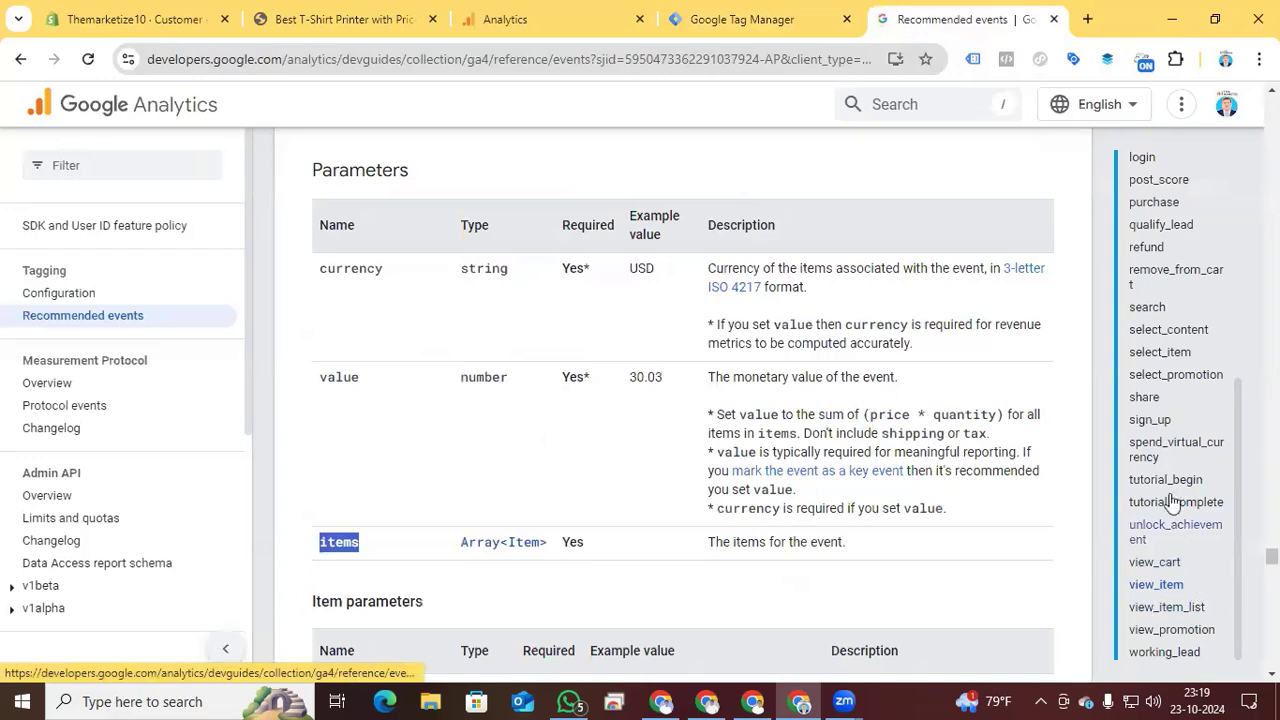
scroll(1165, 490, "down", 4)
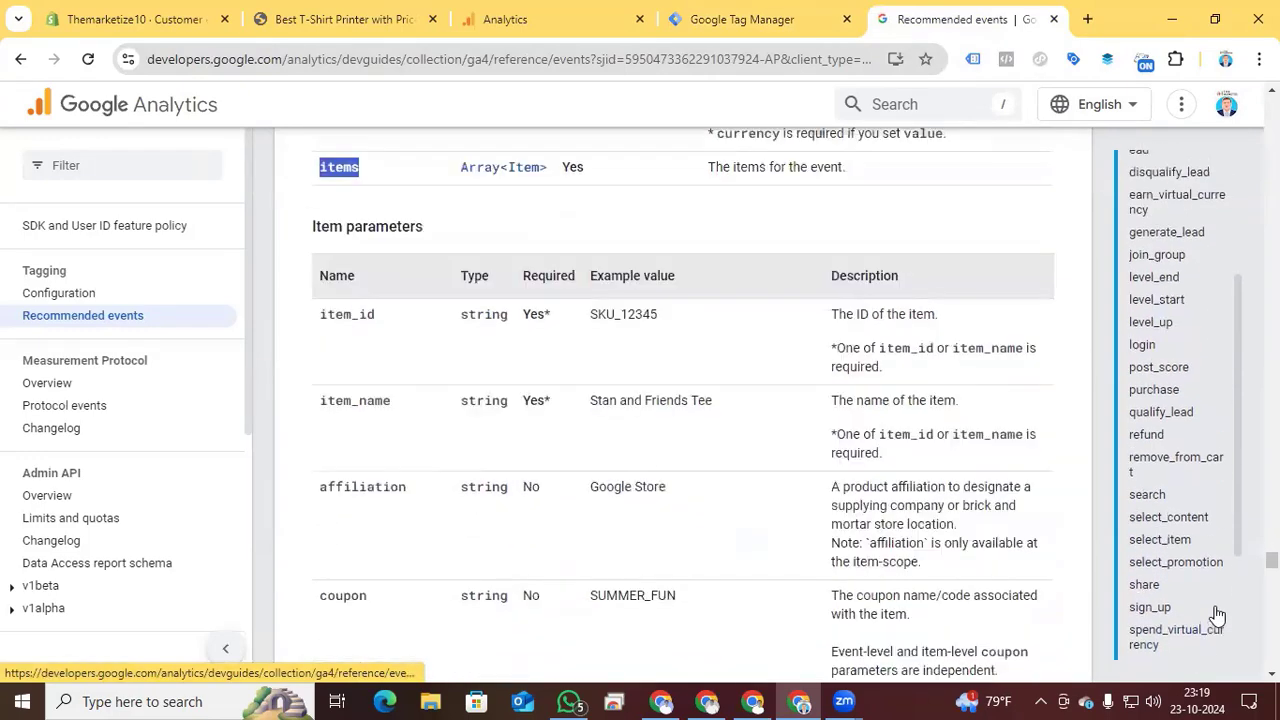
scroll(1215, 608, "up", 3)
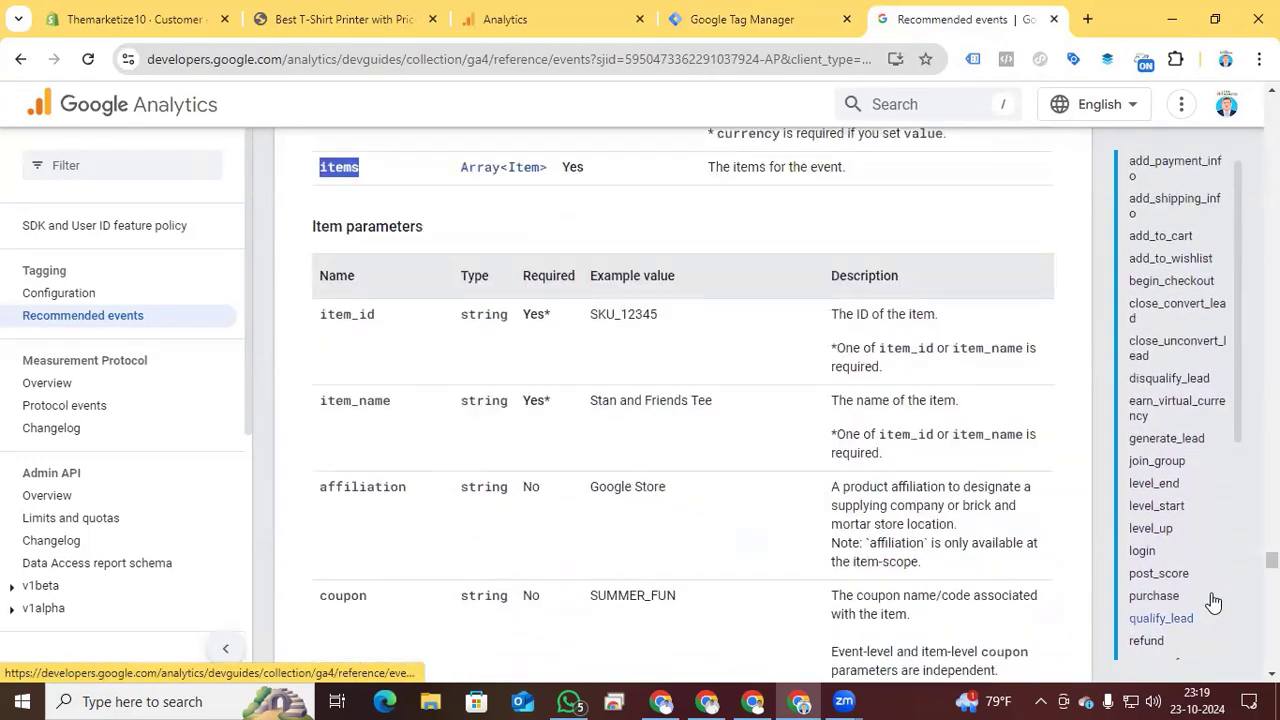
left_click(1145, 255)
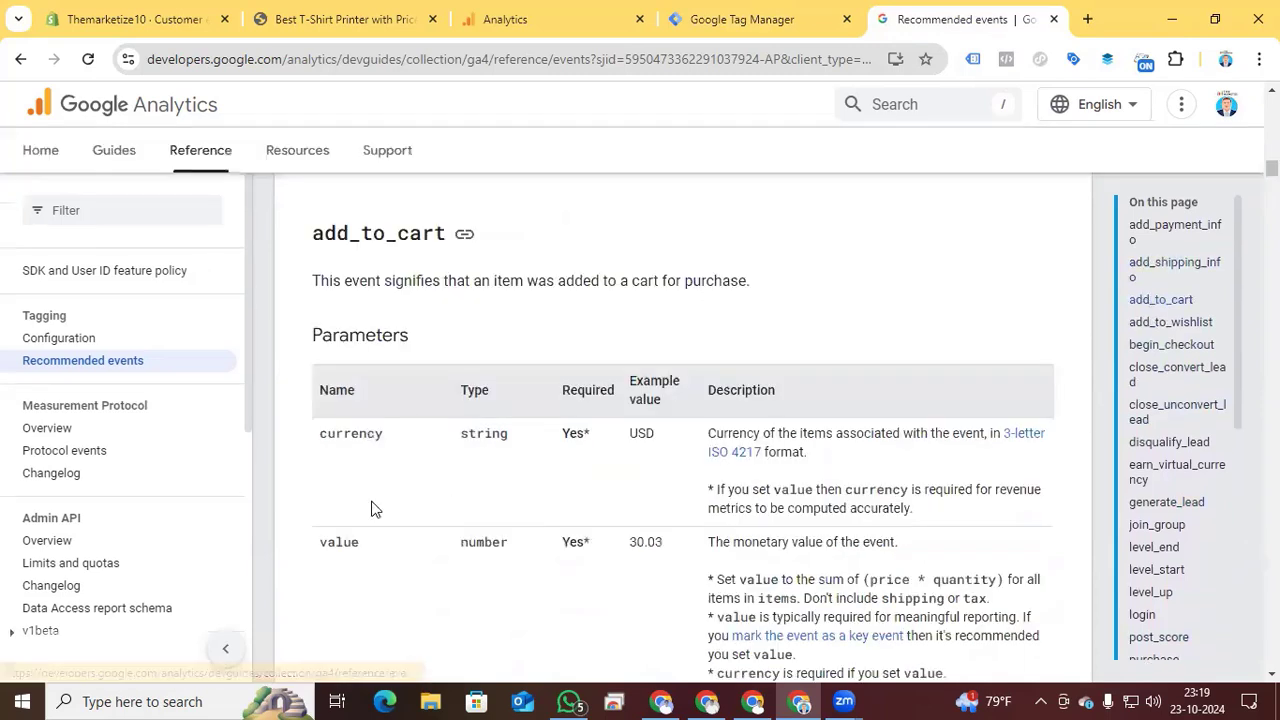
scroll(371, 509, "down", 1)
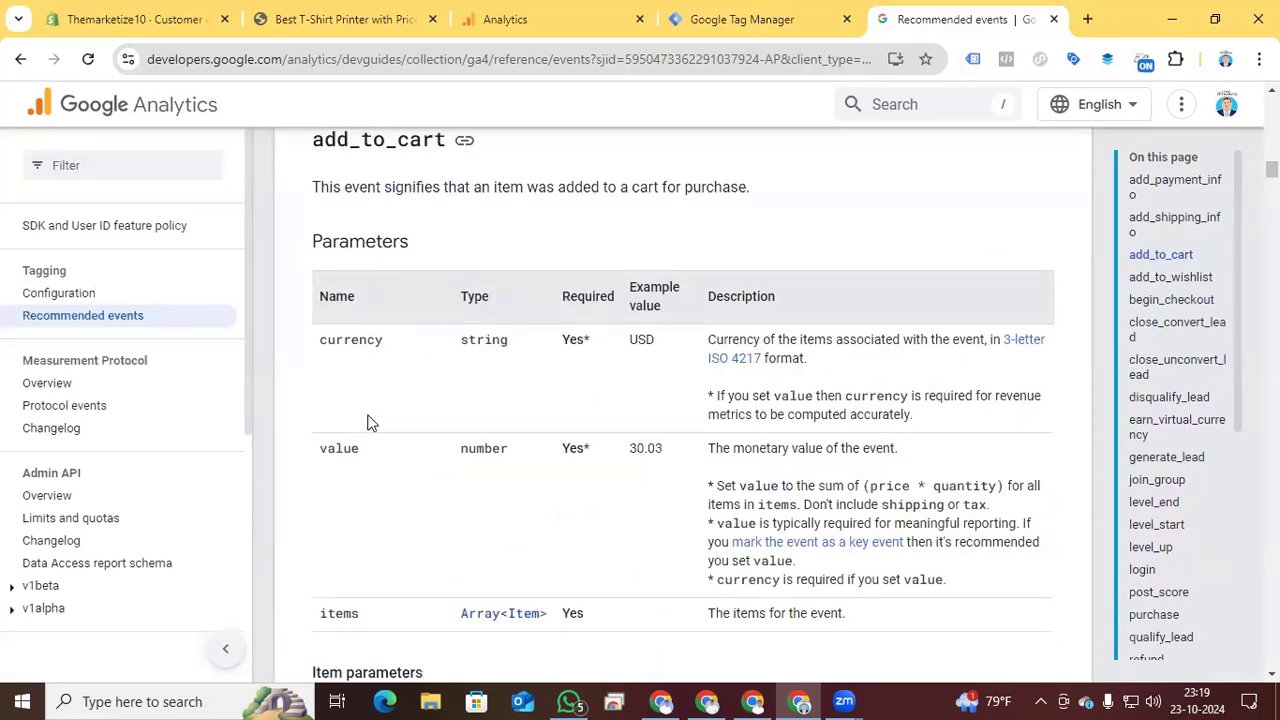
- Replace the Event View Item trigger on the GA4 add to cart tag with event - add to cart and save the tag
left_click(727, 30)
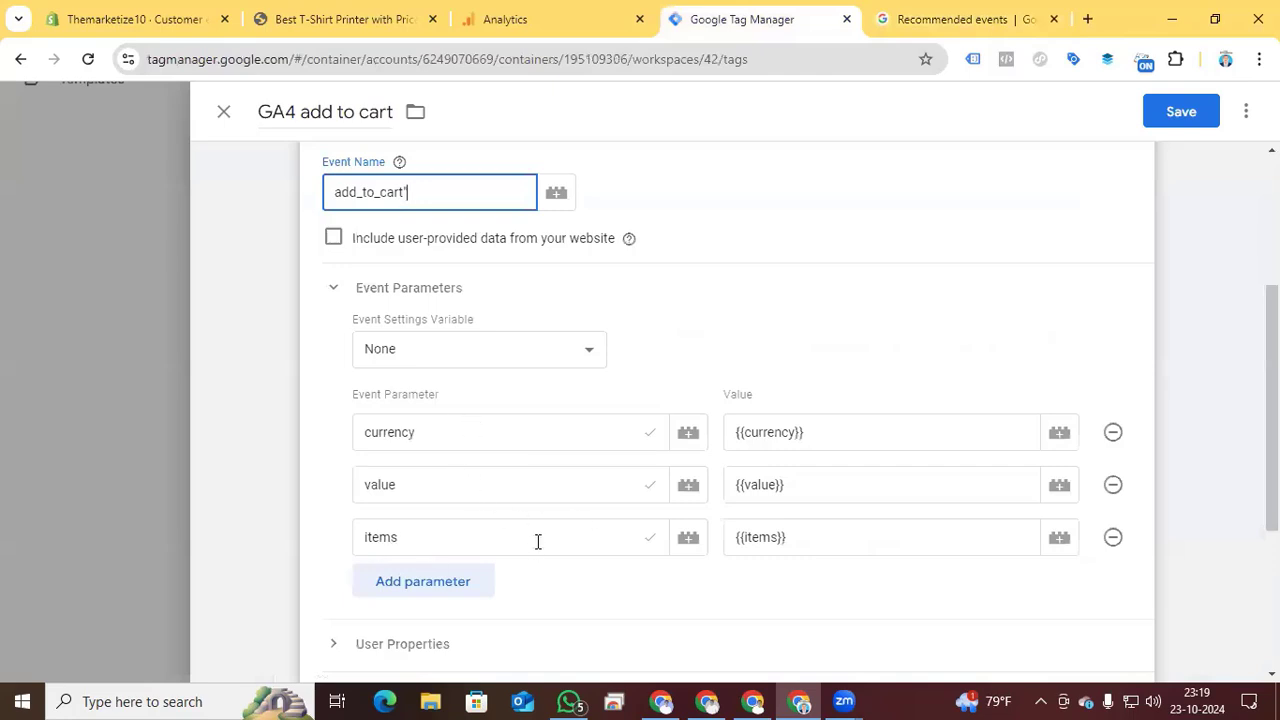
scroll(537, 541, "down", 5)
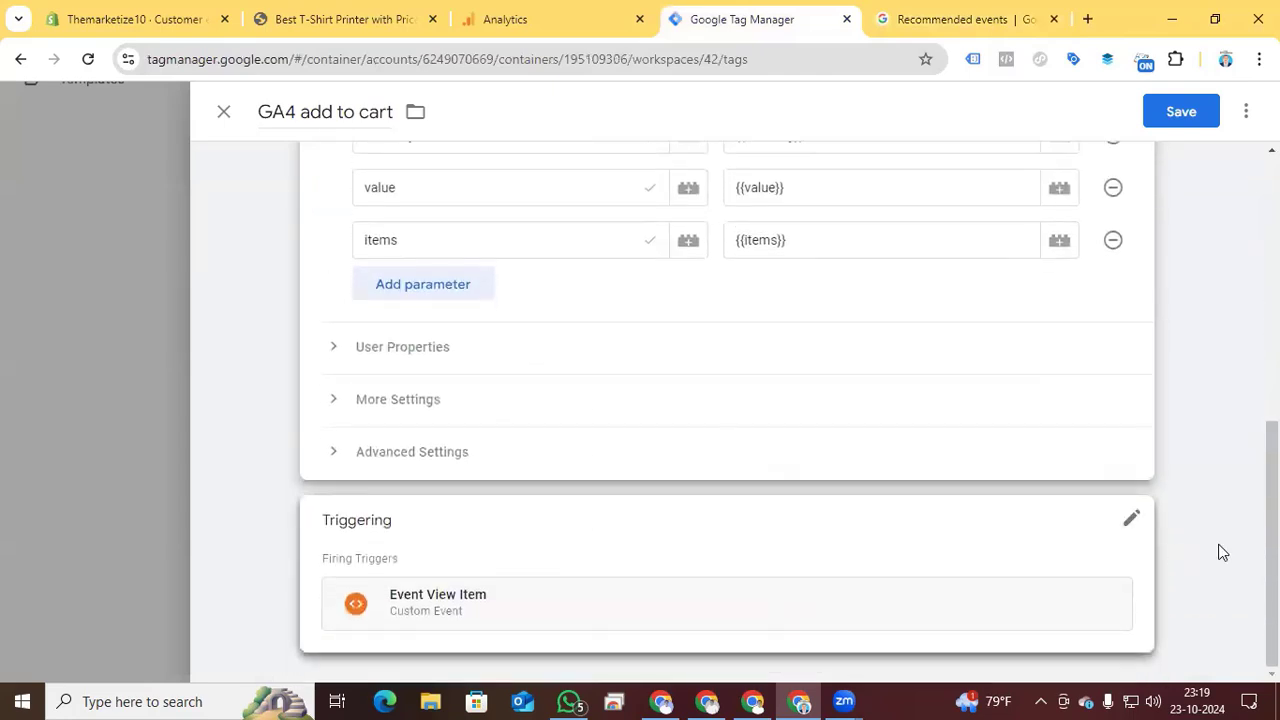
left_click(1129, 522)
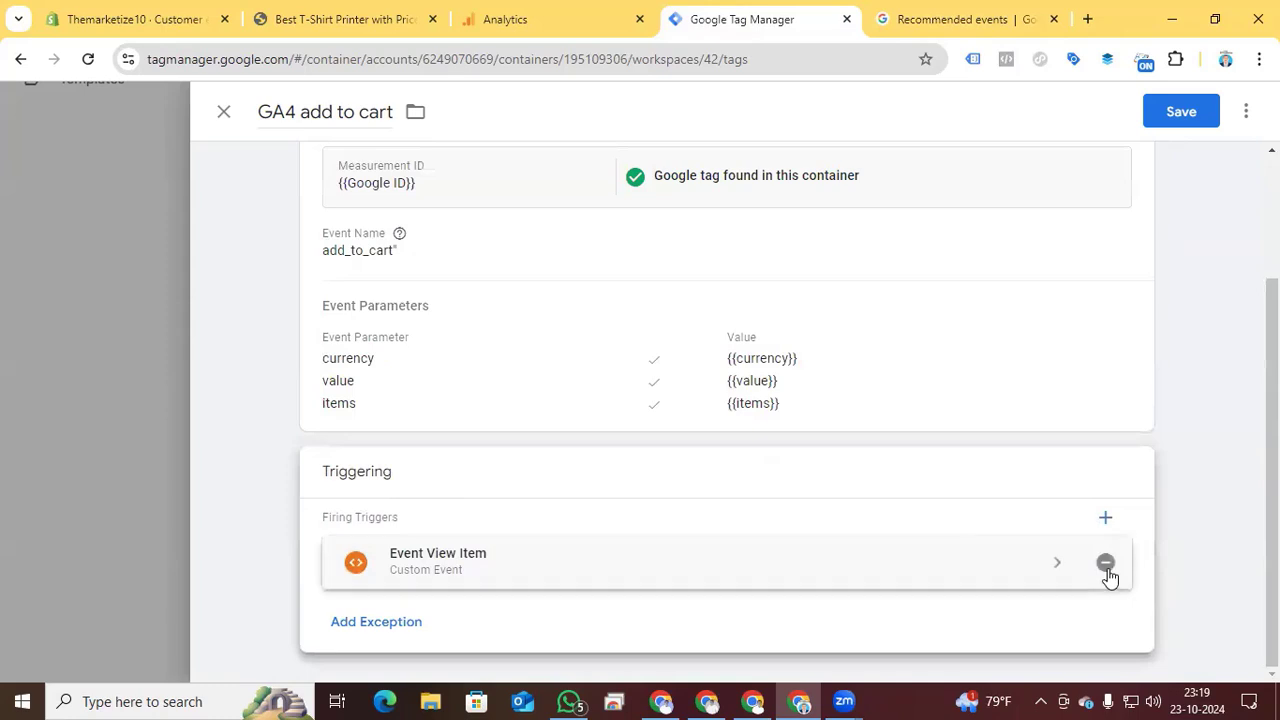
left_click(1105, 562)
left_click(745, 535)
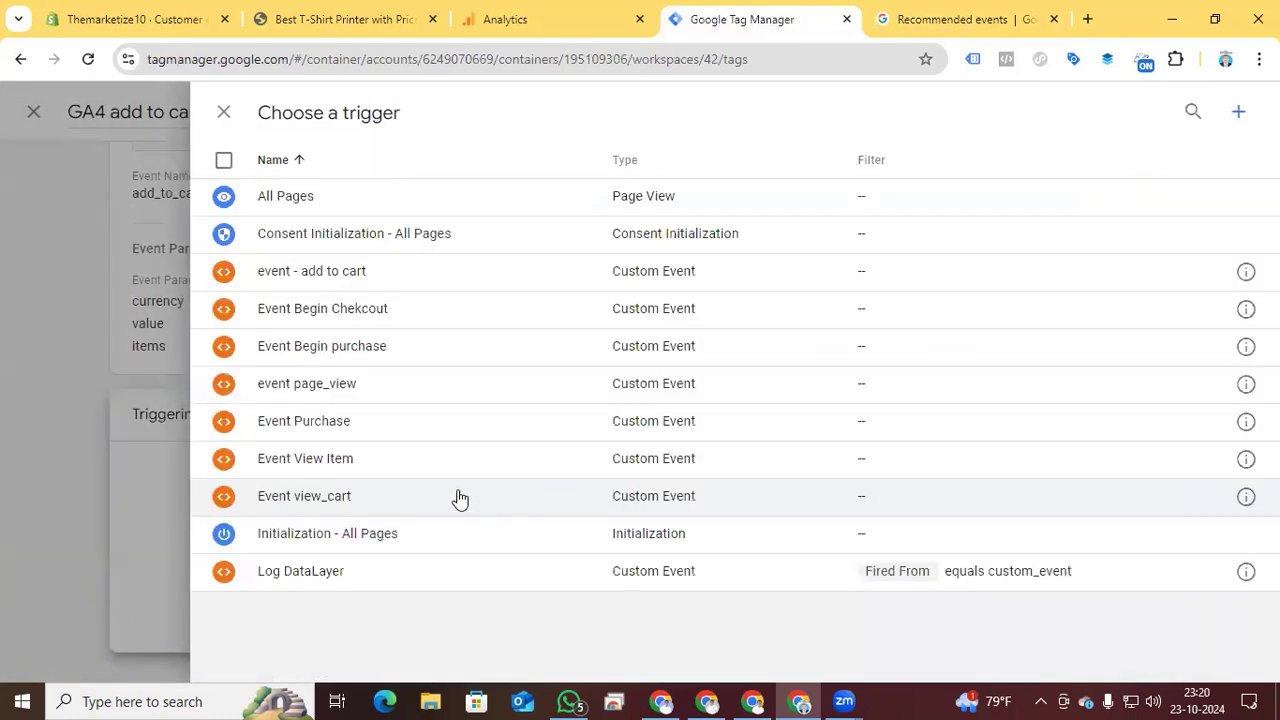
left_click(391, 283)
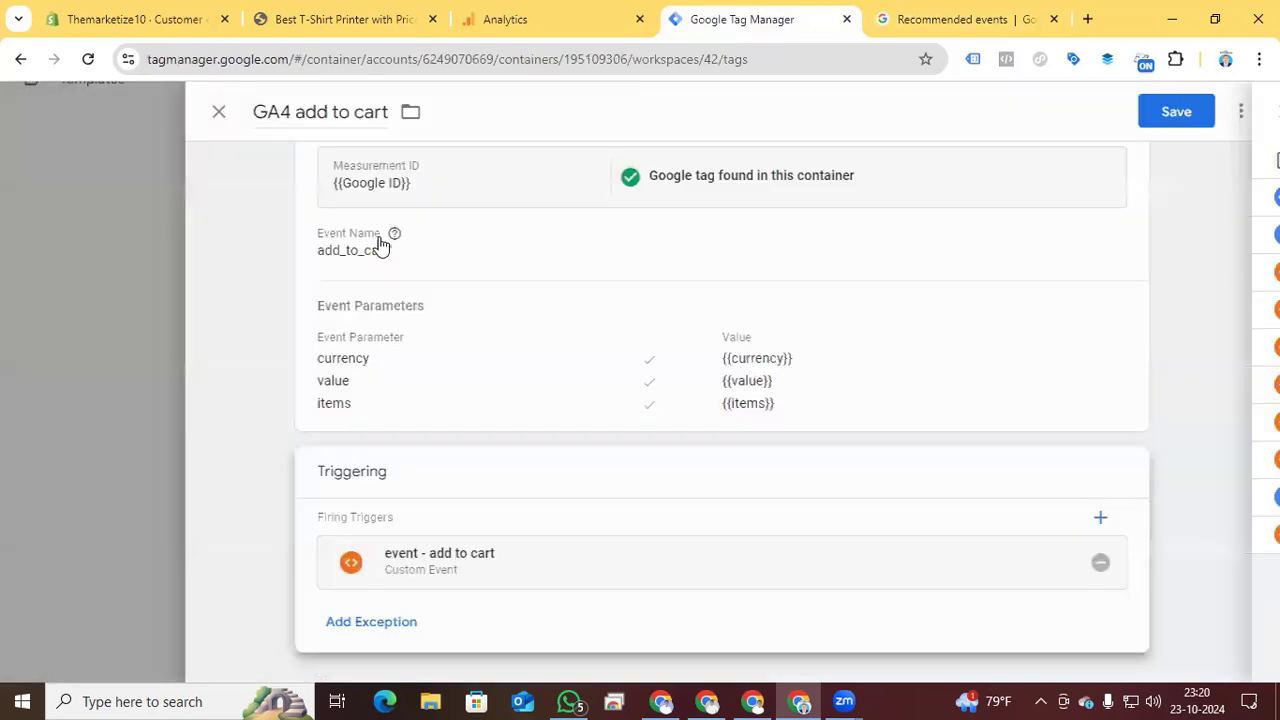
left_click(1183, 111)
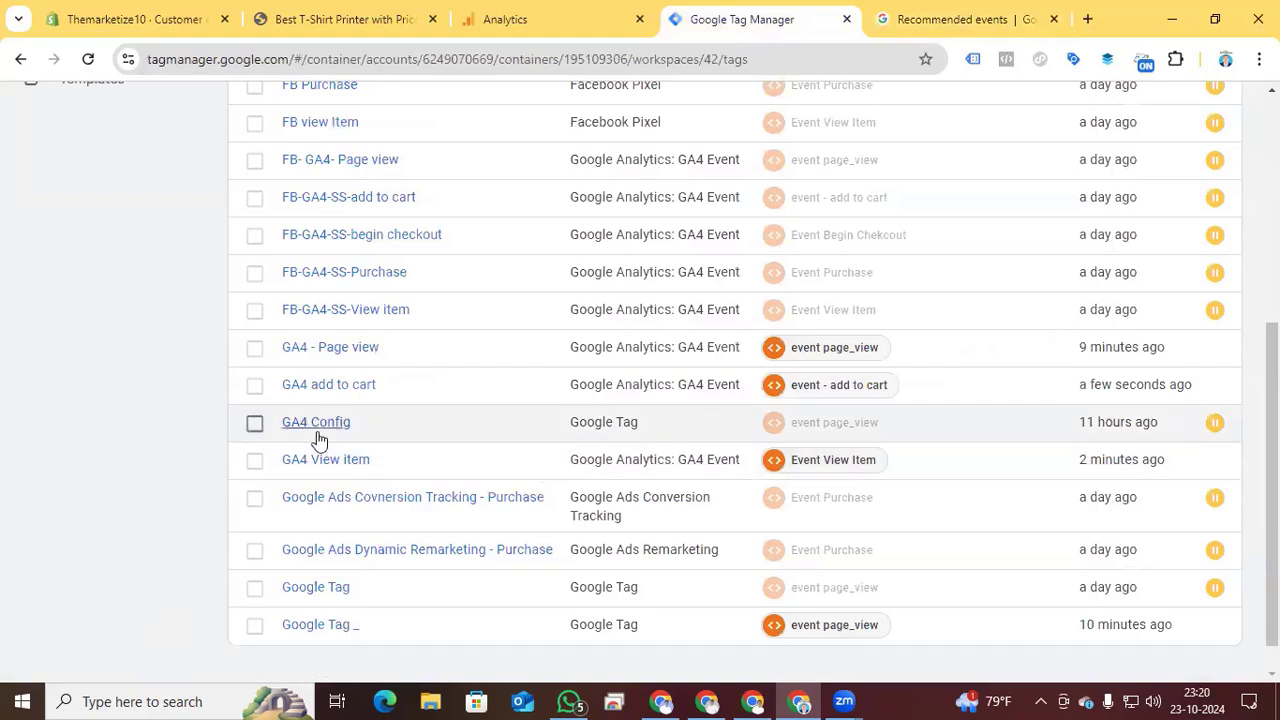
- Make a copy of the GA4 add to cart tag and rename the copy "GA4 Begin Checkout"
left_click(300, 386)
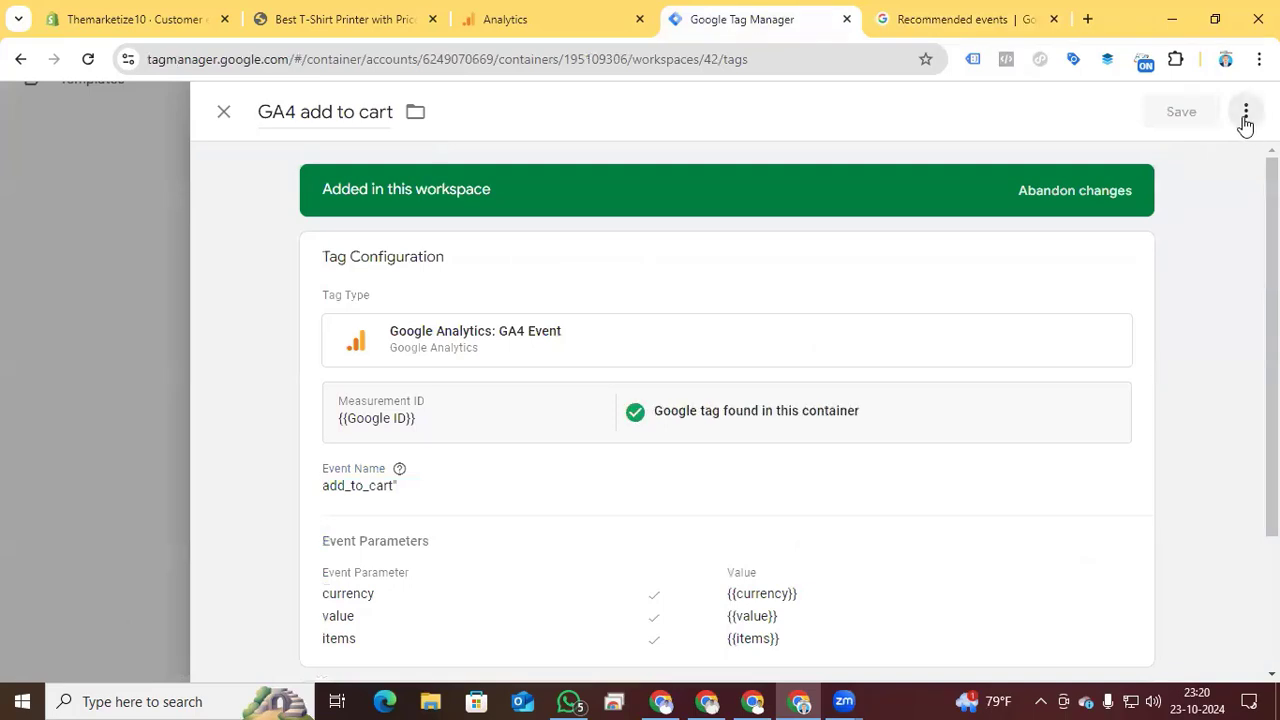
left_click(1245, 114)
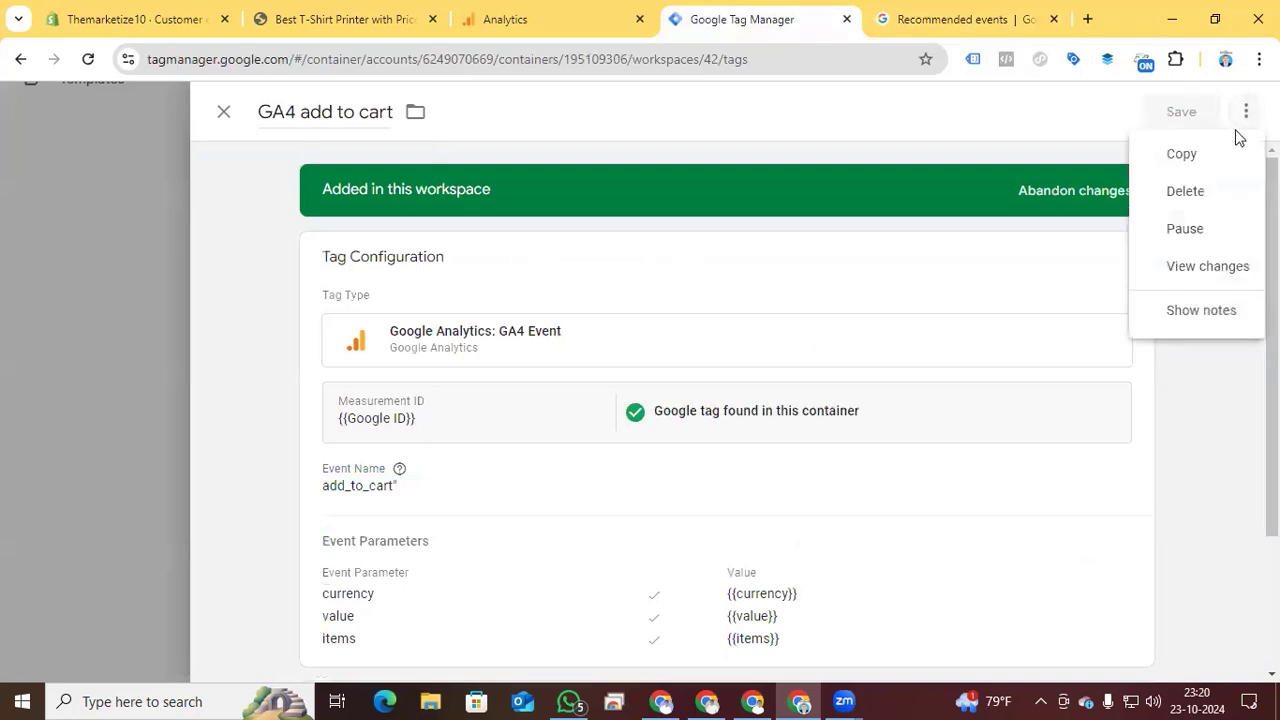
left_click(1222, 157)
left_click_drag(332, 110, 214, 117)
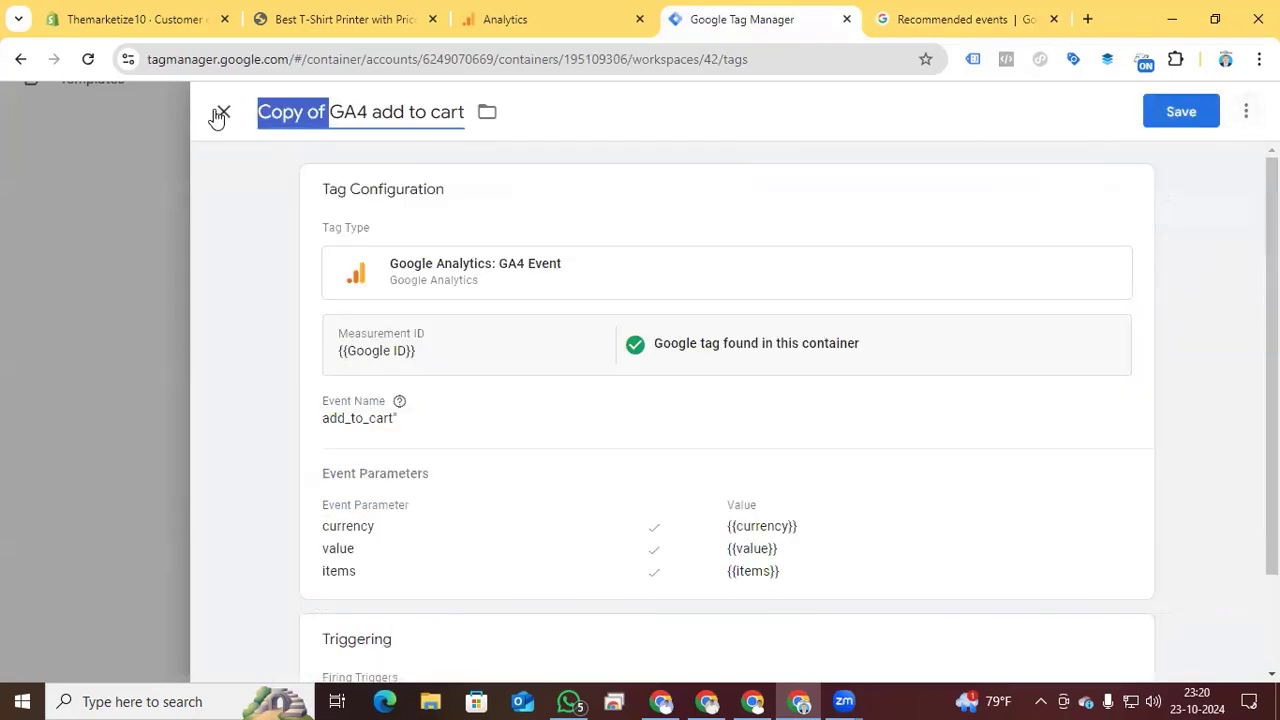
key("BackSpace")
left_click_drag(301, 118, 397, 121)
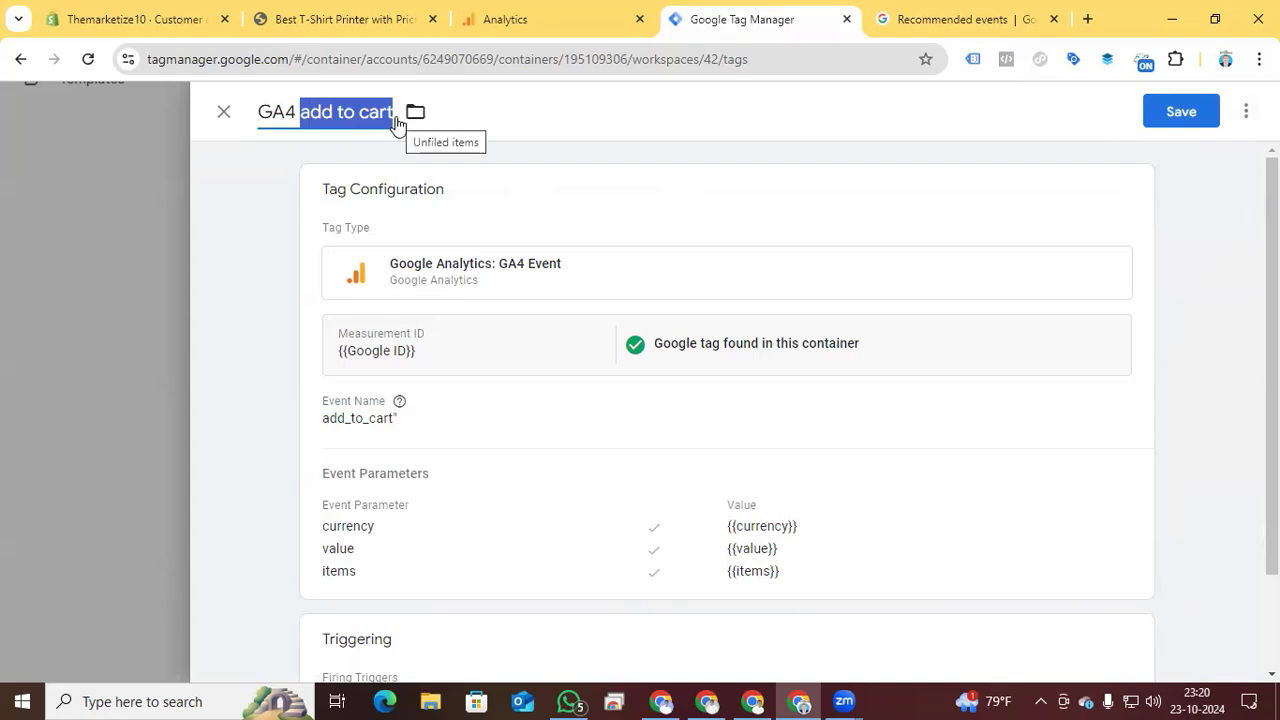
type("Be")
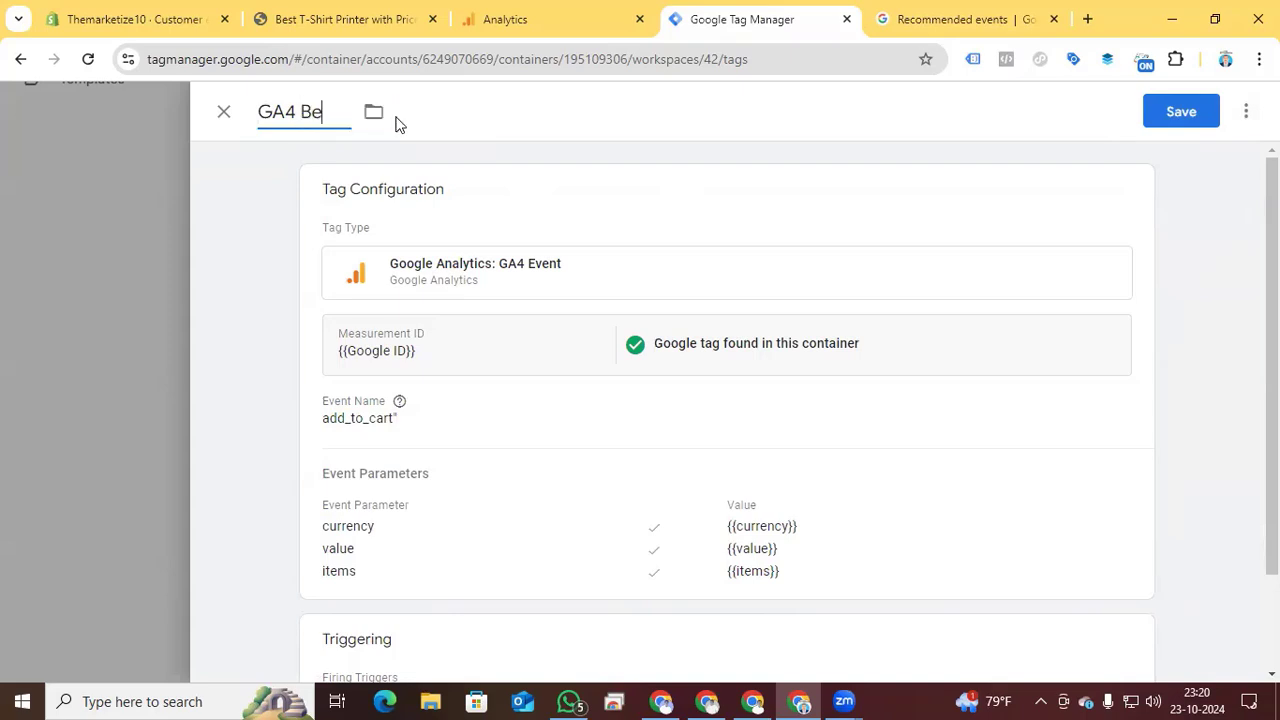
type("gin Checkout")
- Replace the event name in the GA4 Begin Checkout tag's configuration with begin_checkout
left_click(414, 428)
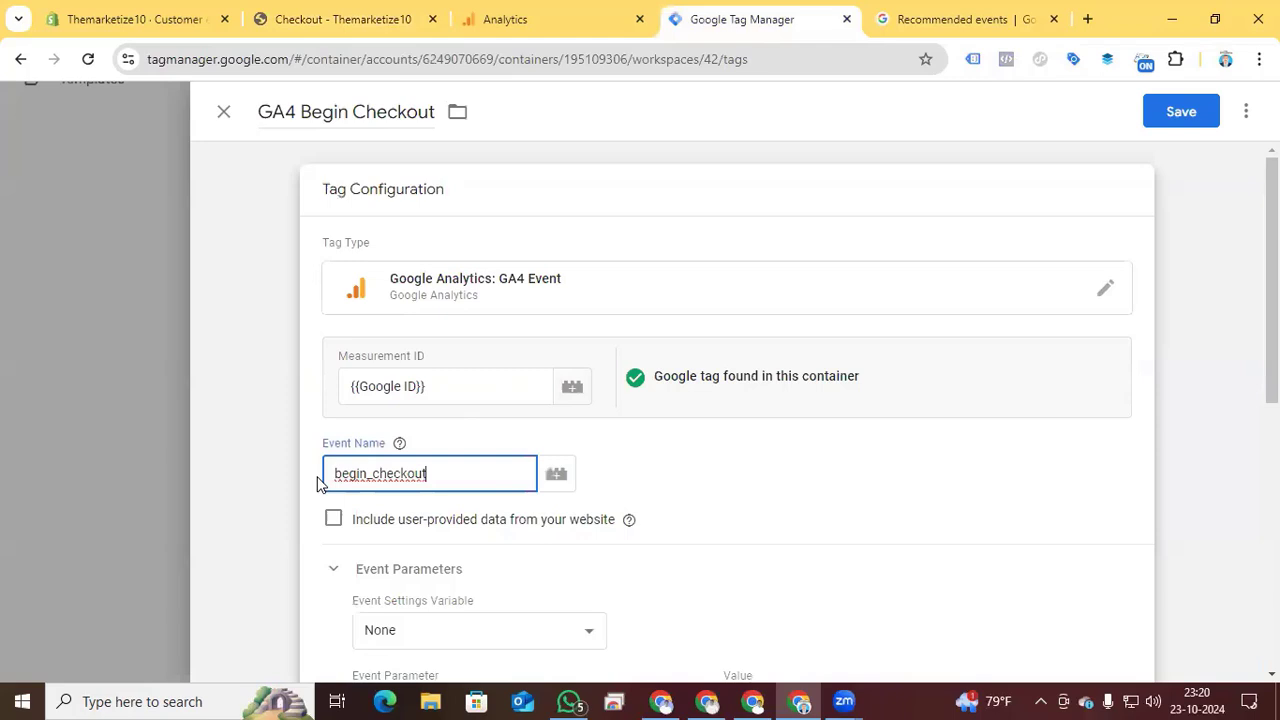
scroll(893, 474, "down", 1)
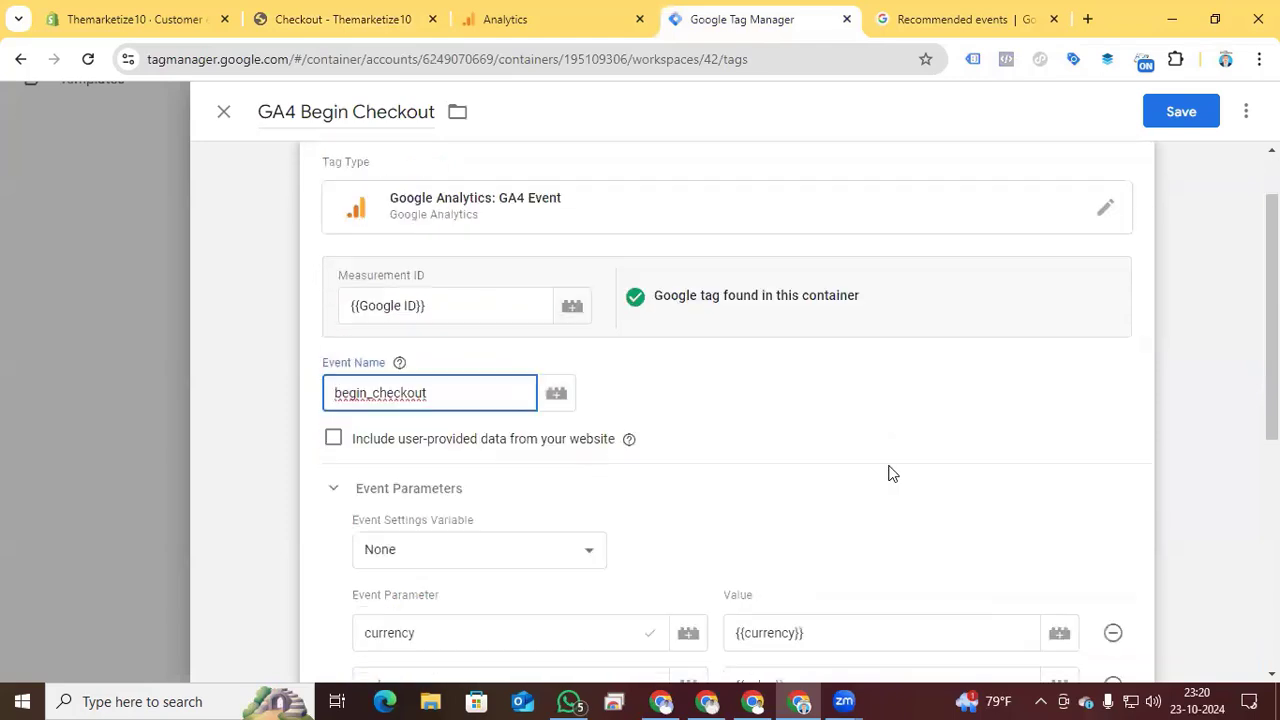
scroll(608, 477, "down", 3)
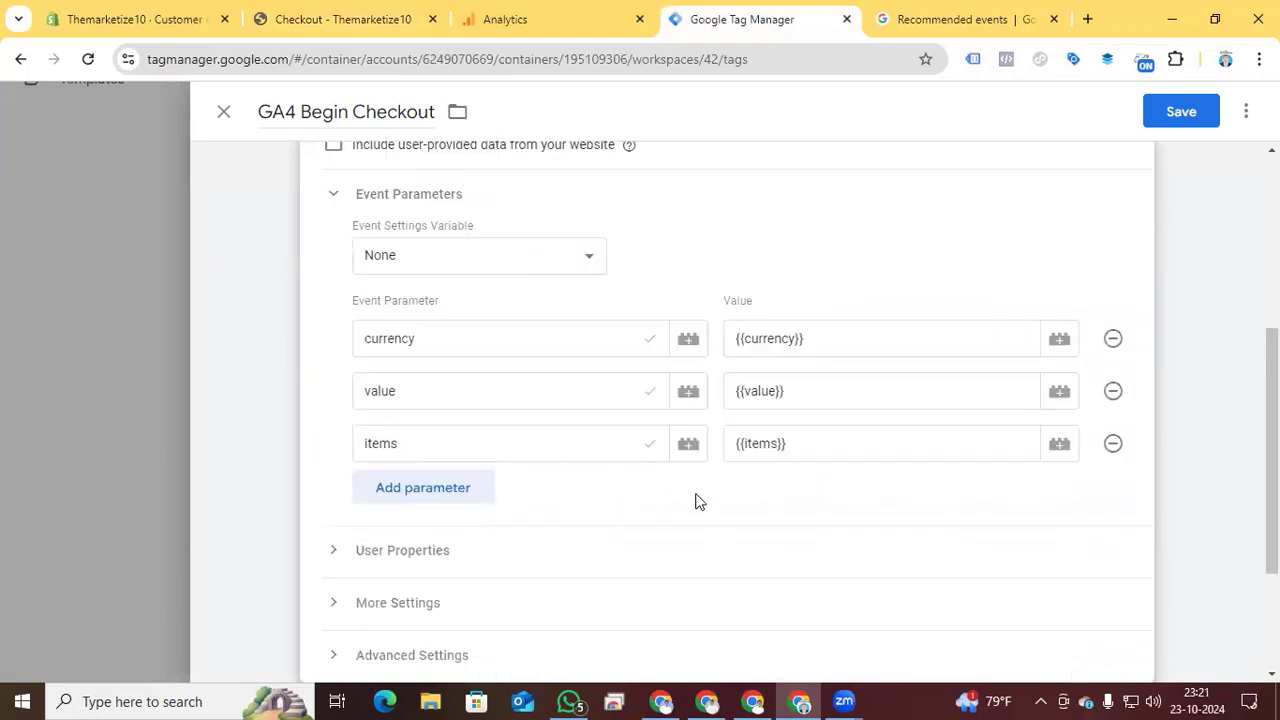
- Replace the add to cart trigger on the GA4 Begin Checkout tag with Event Begin purchase and save the tag
scroll(699, 501, "down", 2)
left_click(654, 586)
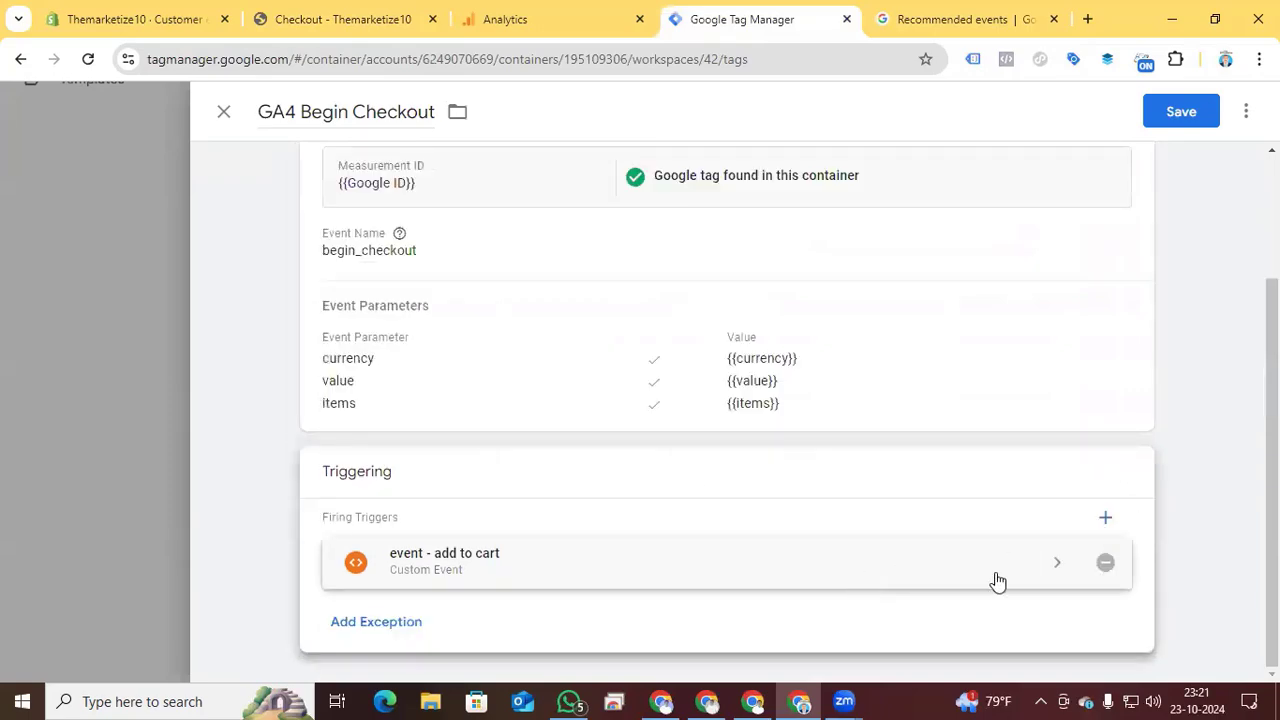
left_click(1105, 562)
left_click(514, 486)
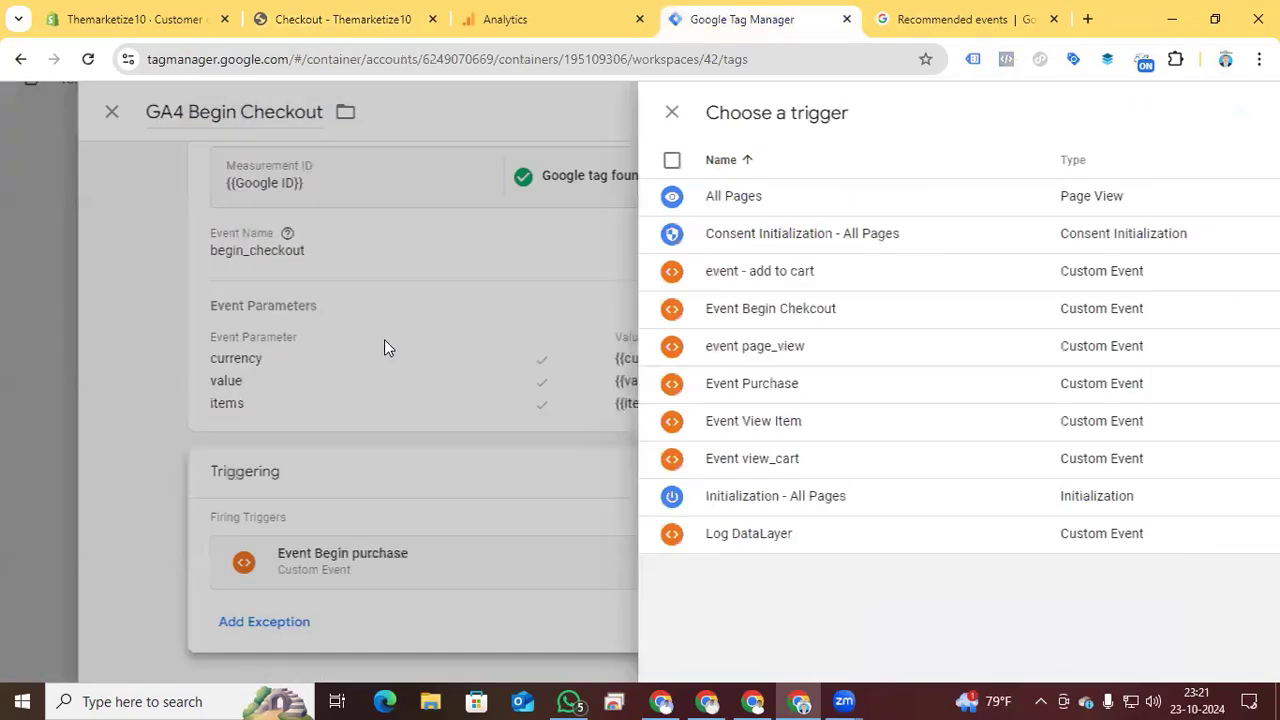
left_click(385, 341)
left_click(1193, 110)
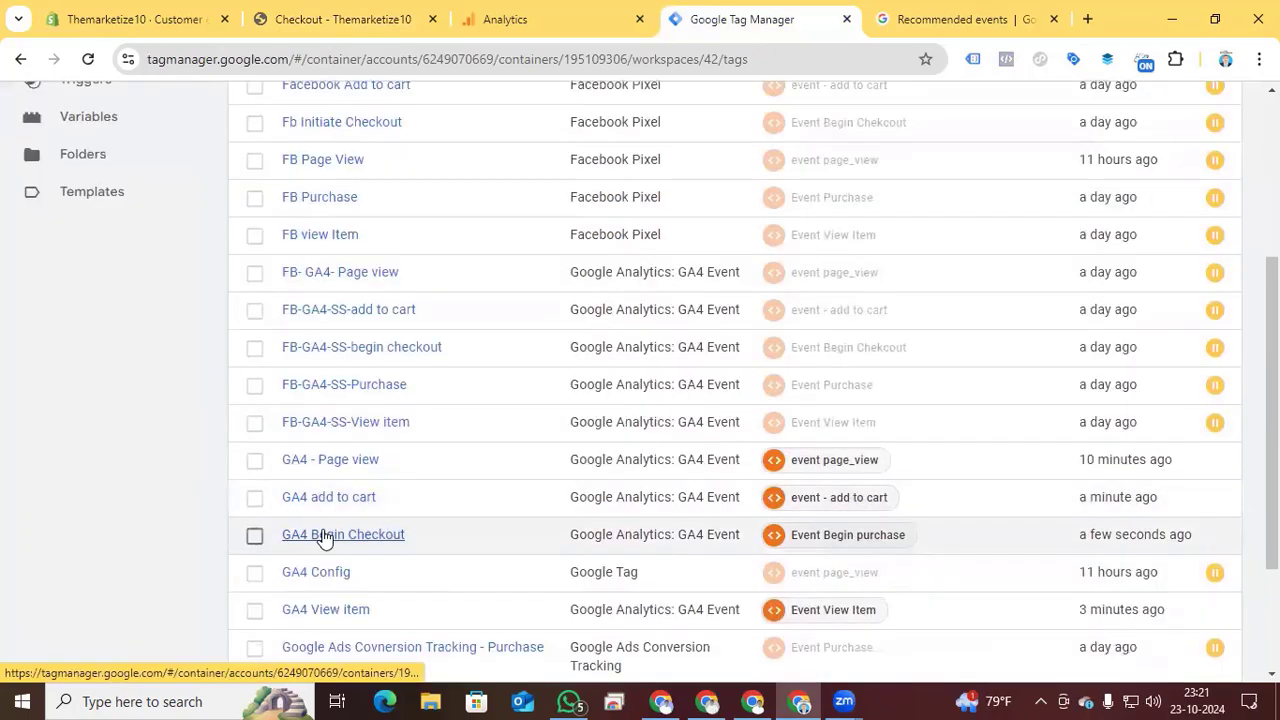
- Make a copy of the GA4 Begin Checkout tag and rename the copy "GA4 Purchase"
left_click(326, 535)
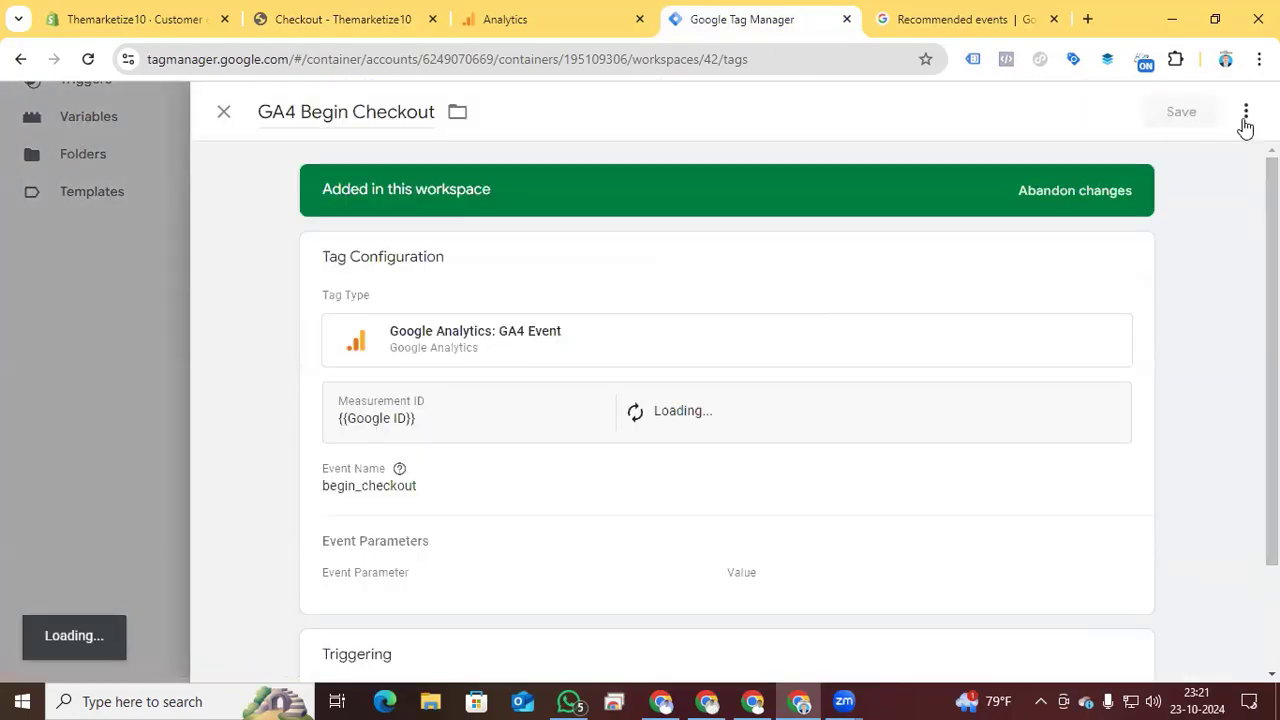
left_click(1246, 114)
left_click(1181, 197)
key("BackSpace")
left_click_drag(333, 112, 437, 118)
type("Purcha")
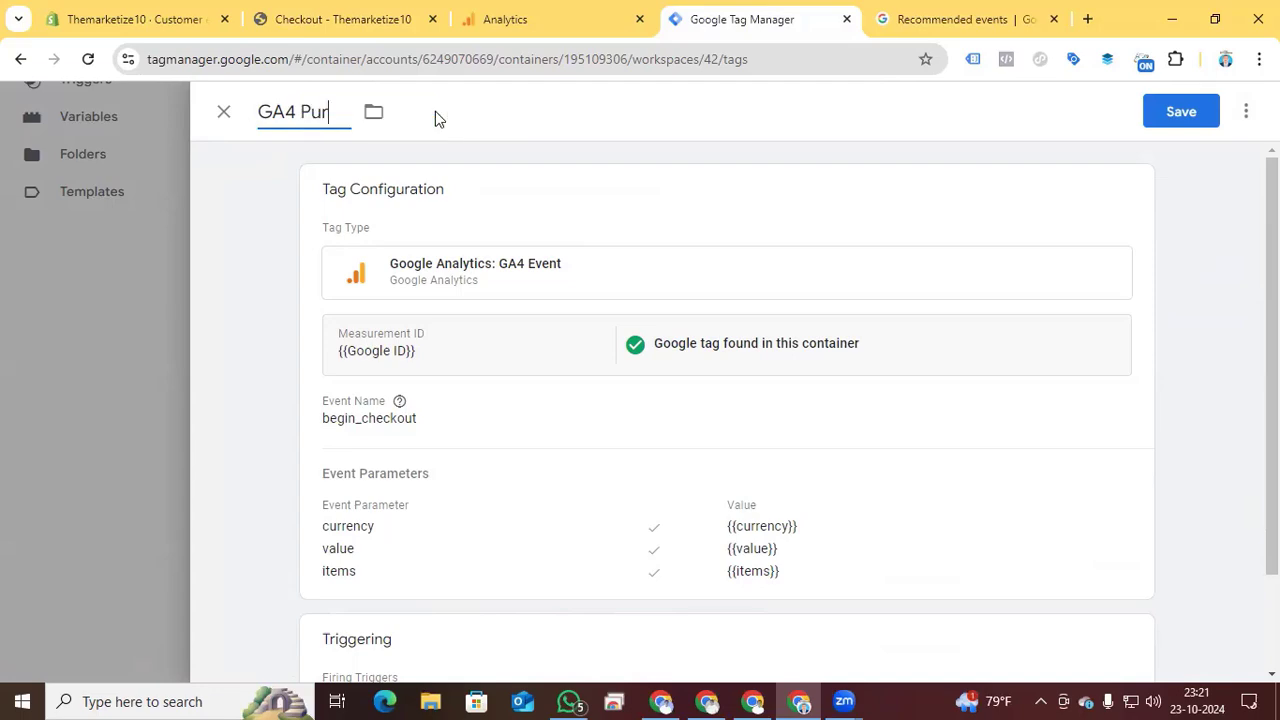
type("se")
- Set the GA4 Purchase tag's event name to purchase and add an empty event parameter row
left_click(518, 420)
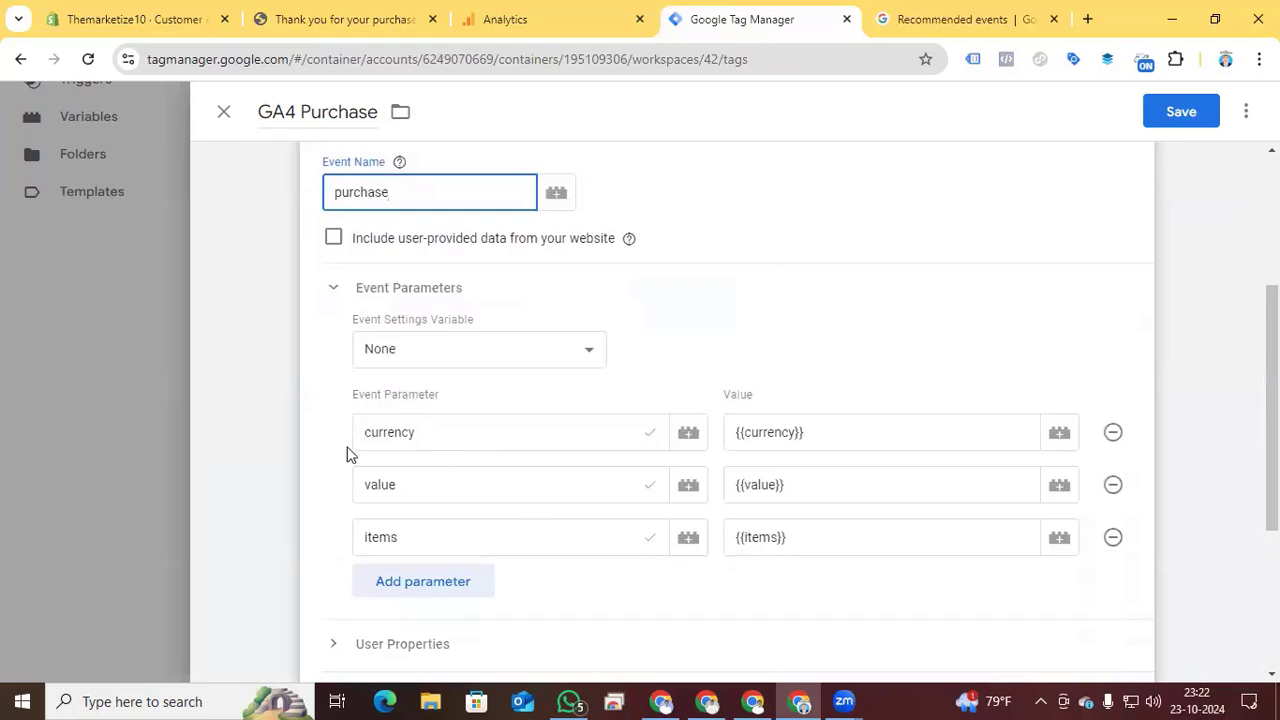
left_click(461, 582)
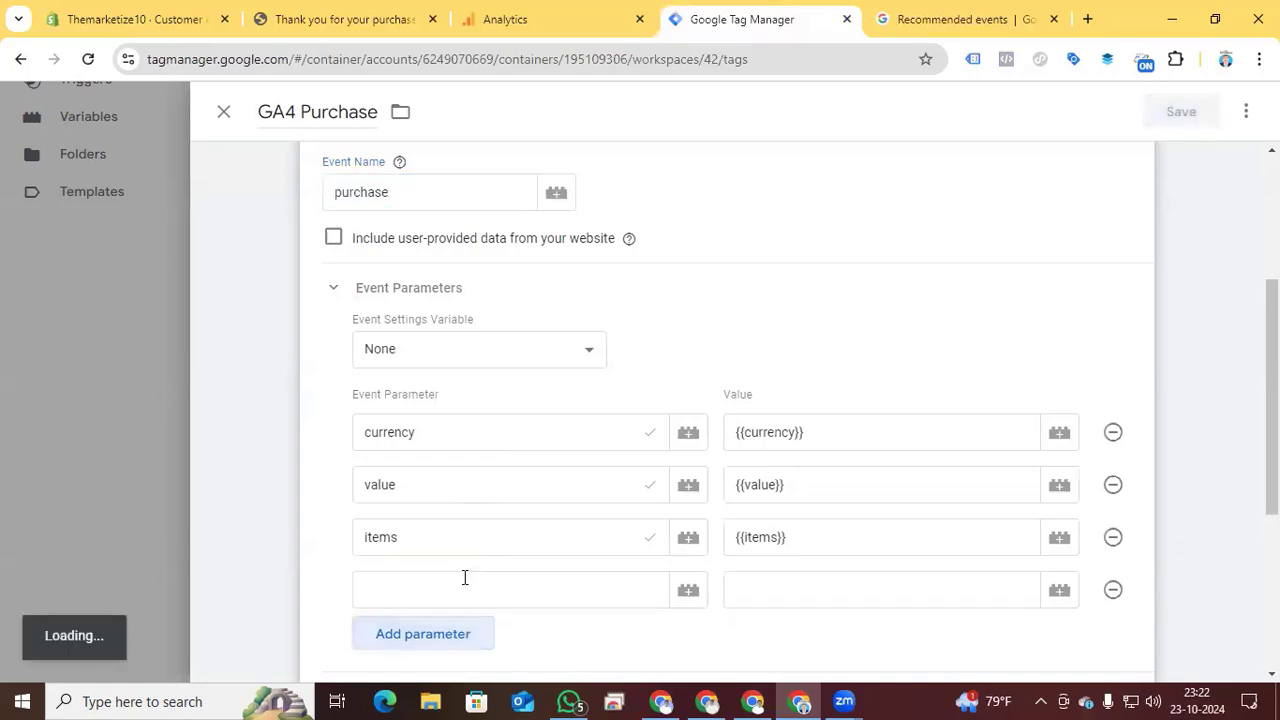
- Copy the transaction_id parameter name from the purchase event's reference into the empty parameter row of the GA4 Purchase tag
left_click(955, 19)
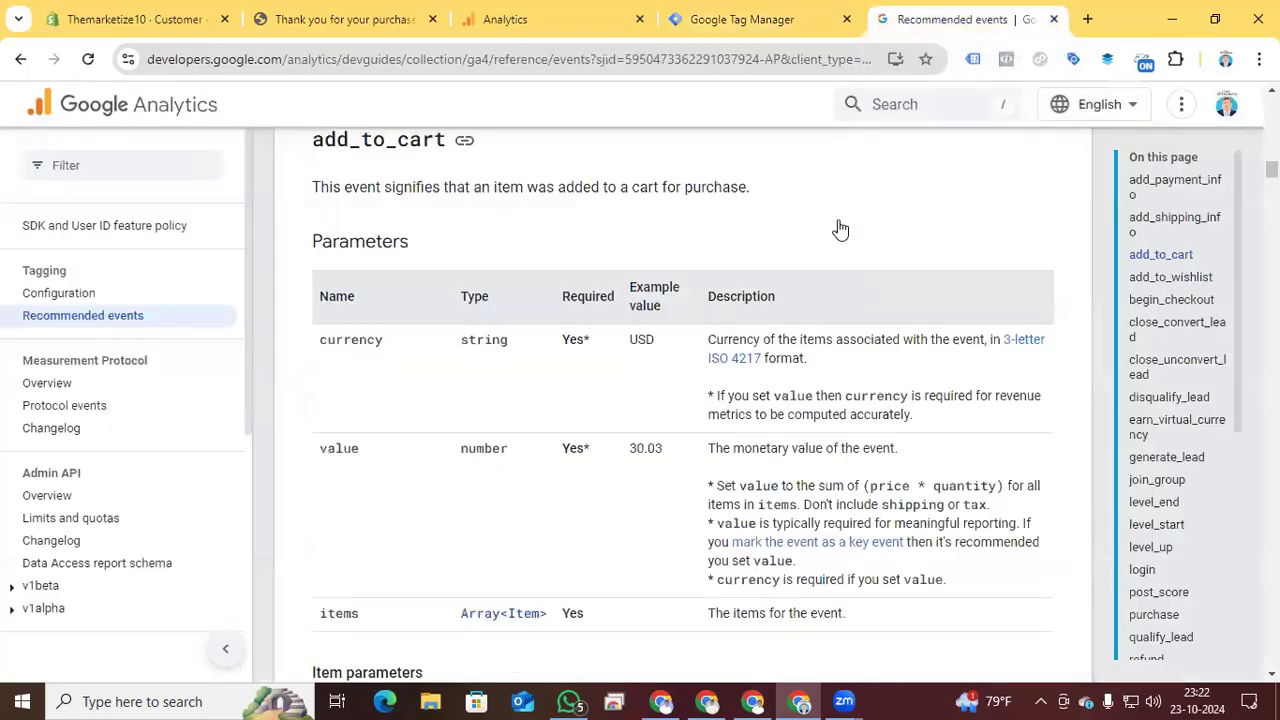
scroll(1160, 605, "down", 4)
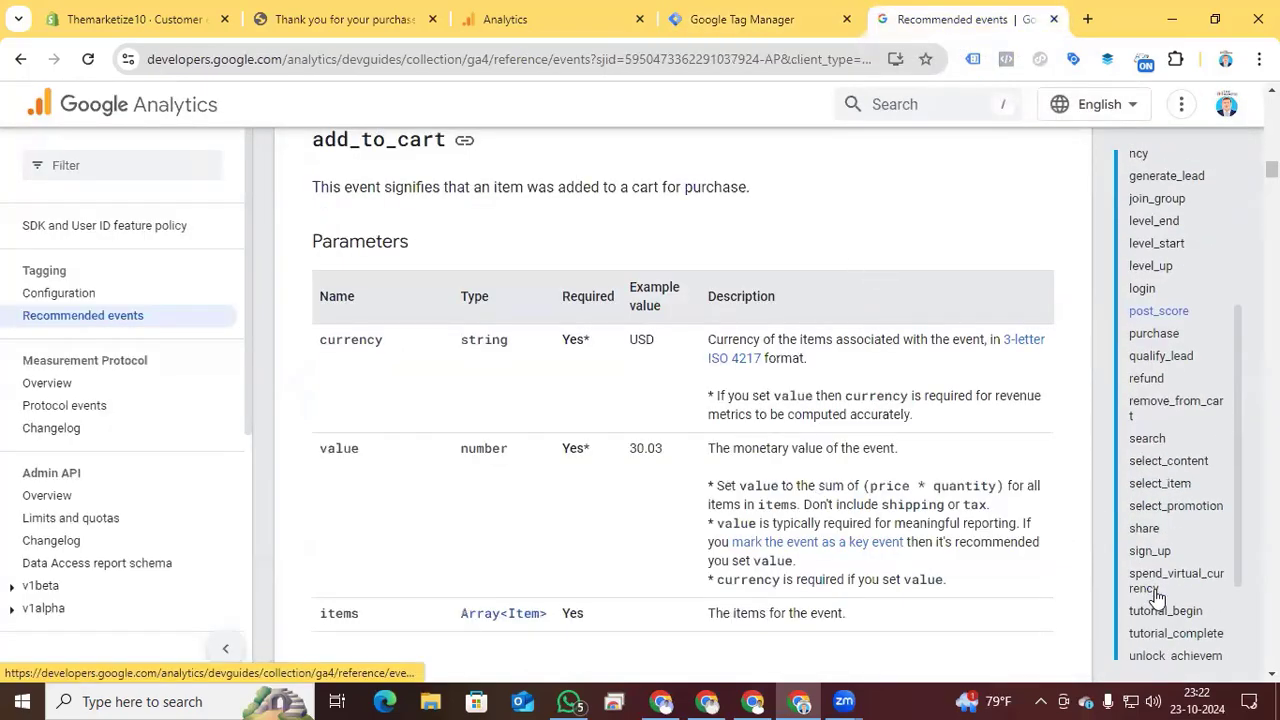
left_click(1150, 295)
scroll(586, 471, "down", 4)
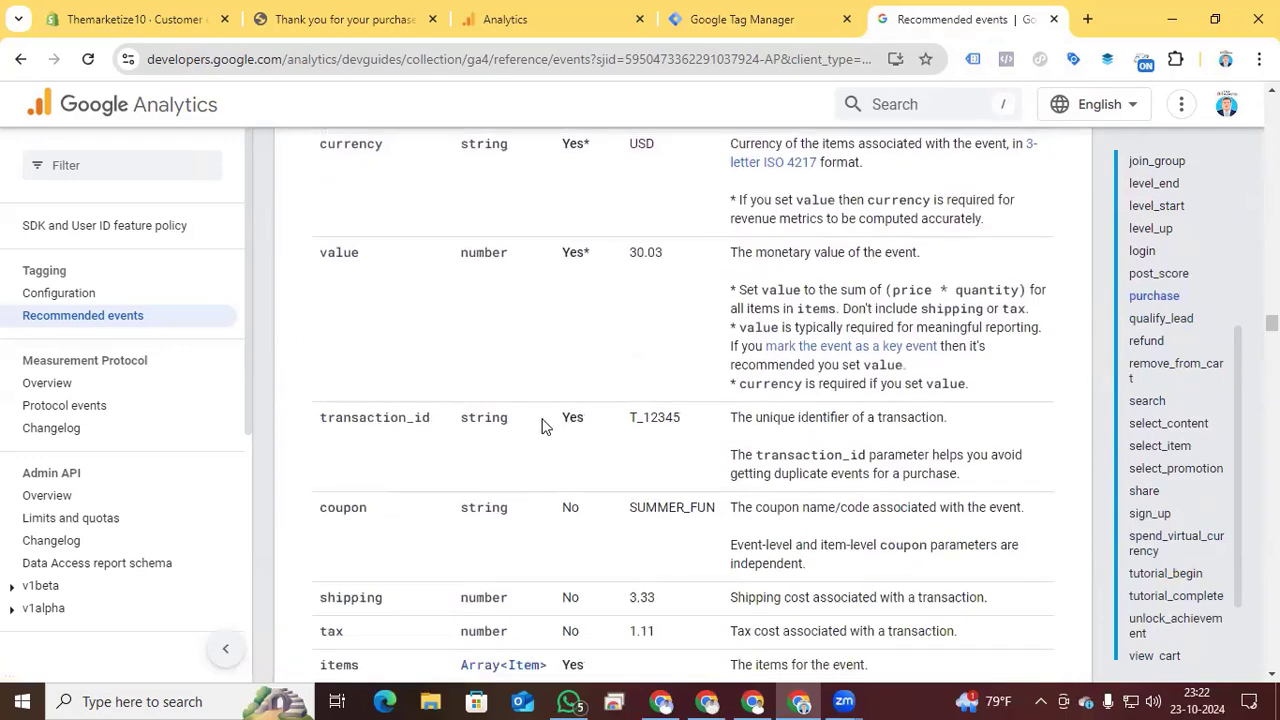
left_click_drag(428, 418, 324, 420)
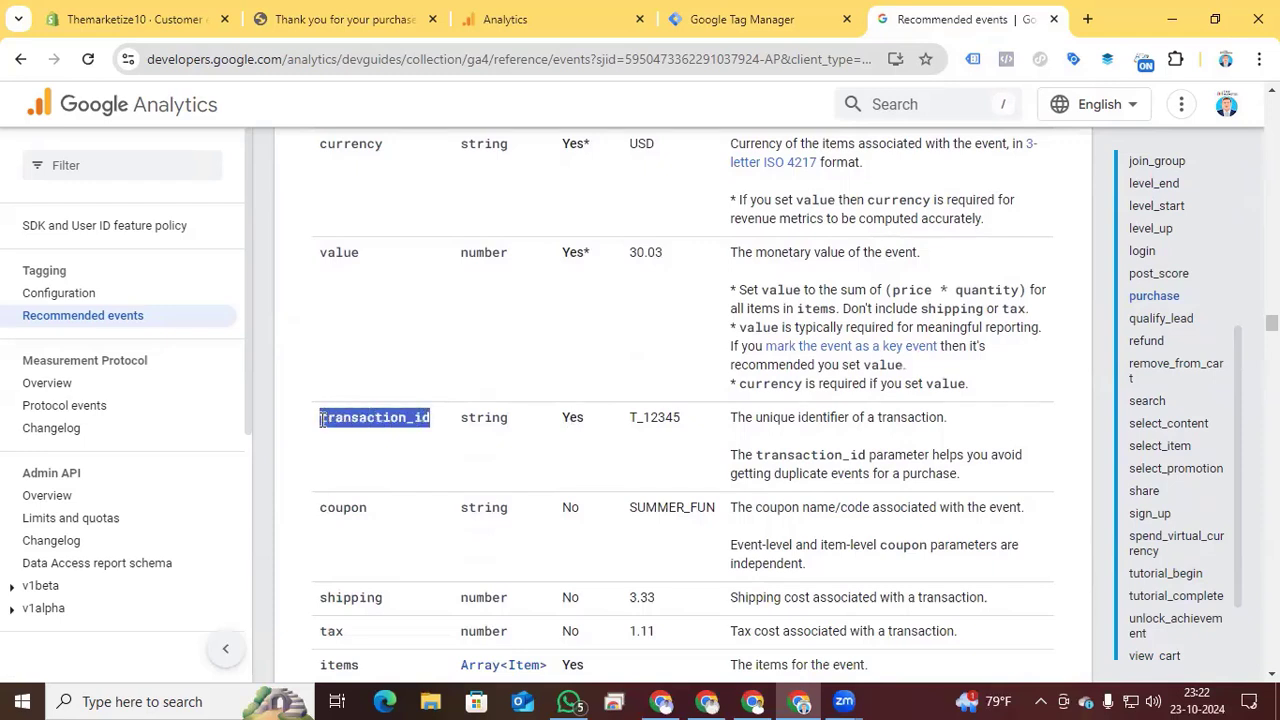
left_click(718, 20)
left_click(449, 591)
key("ctrl+v")
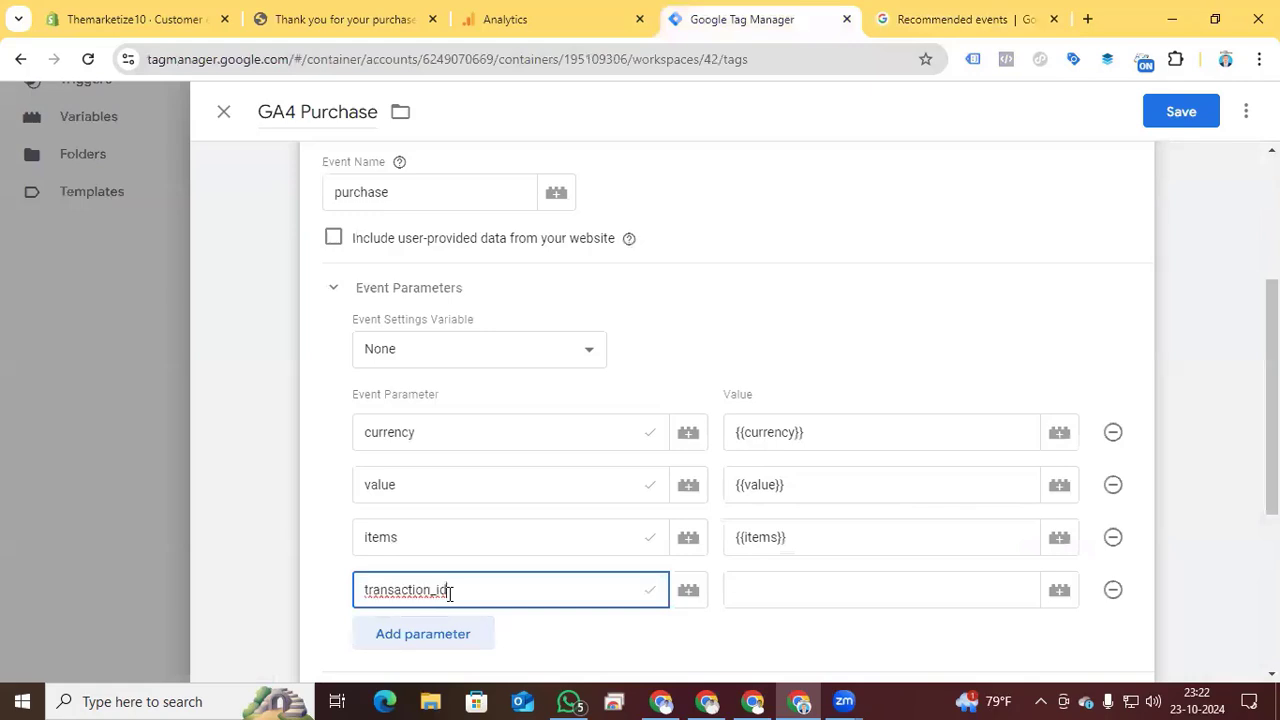
- Create a new variable of type Data Layer Variable for the value of the transaction_id parameter
left_click(760, 589)
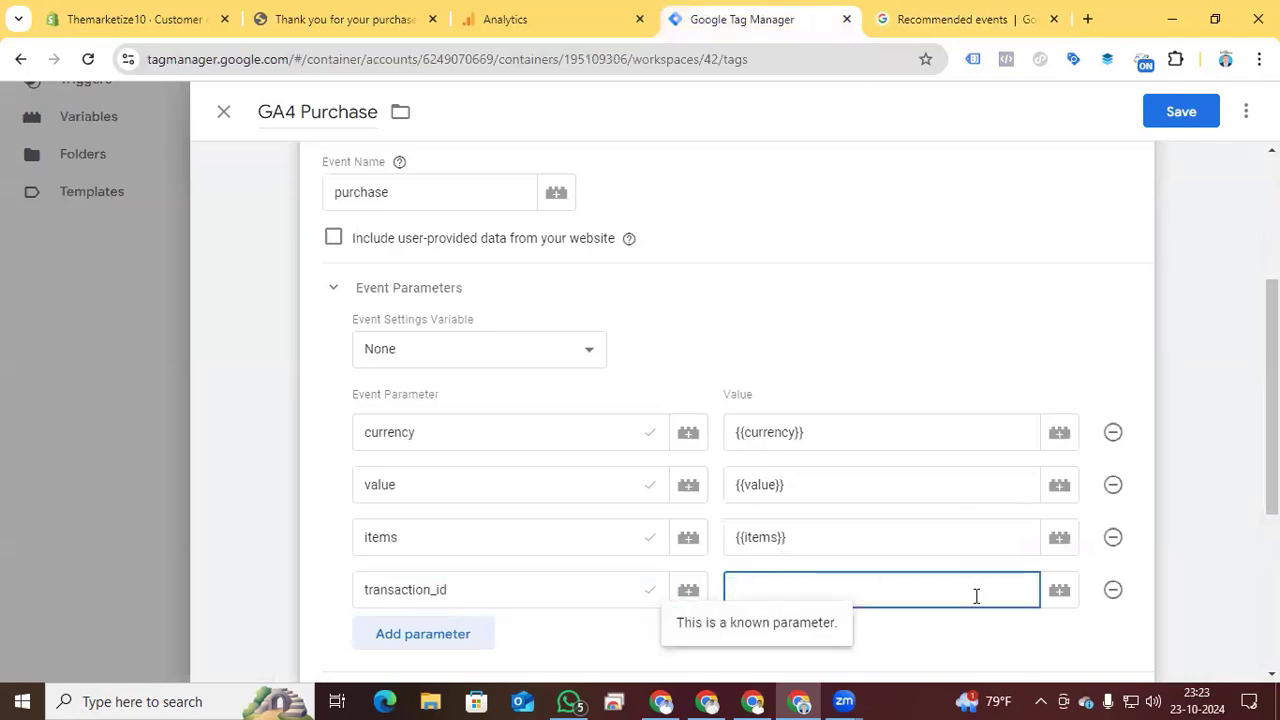
left_click(1059, 591)
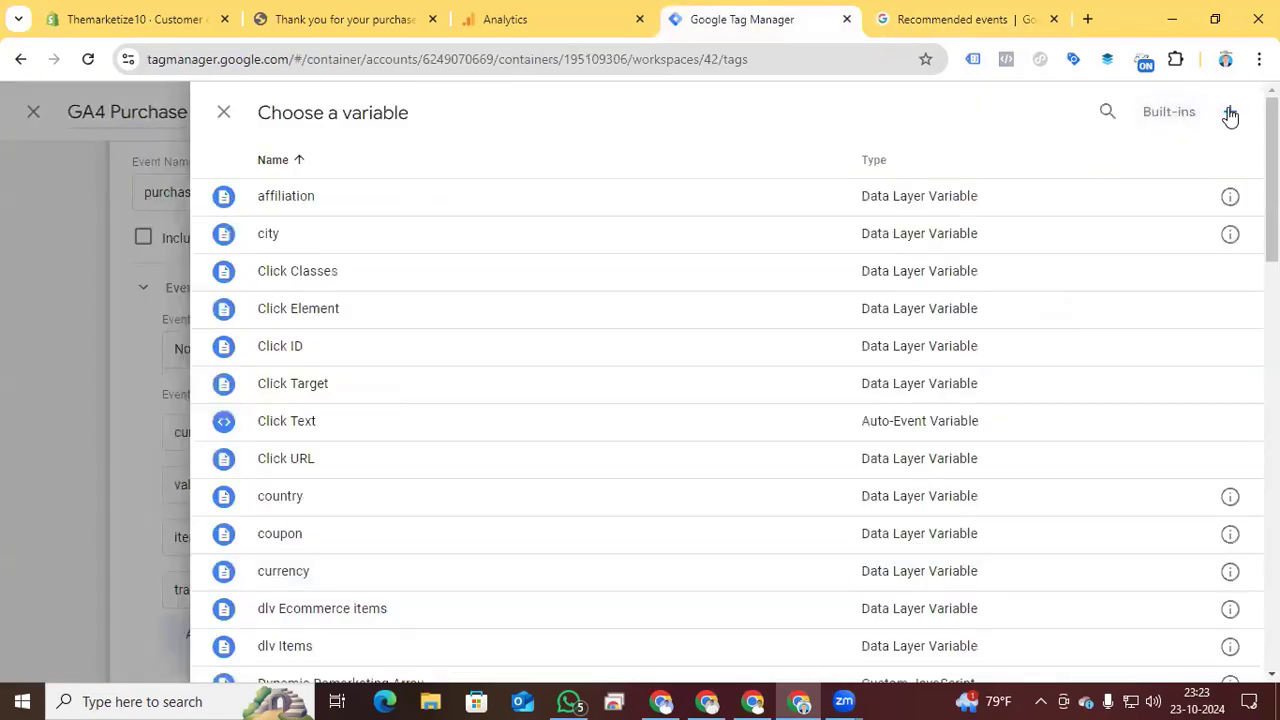
left_click(1230, 112)
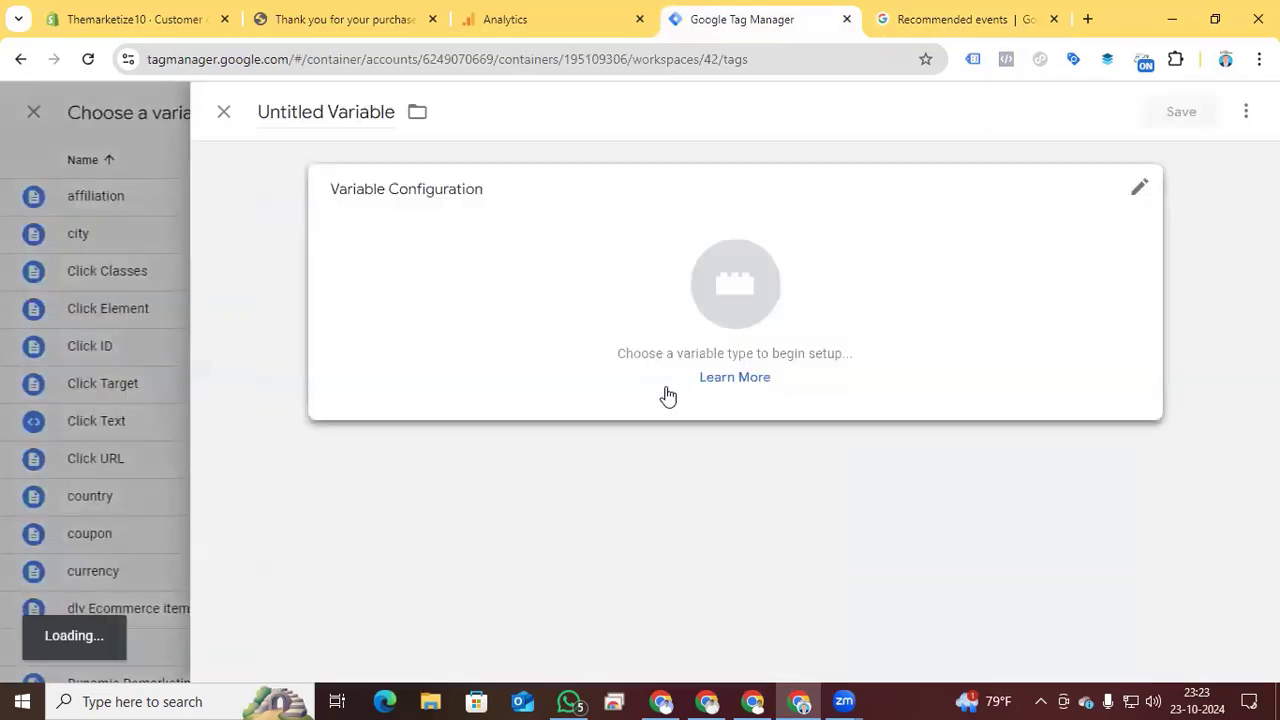
left_click(731, 290)
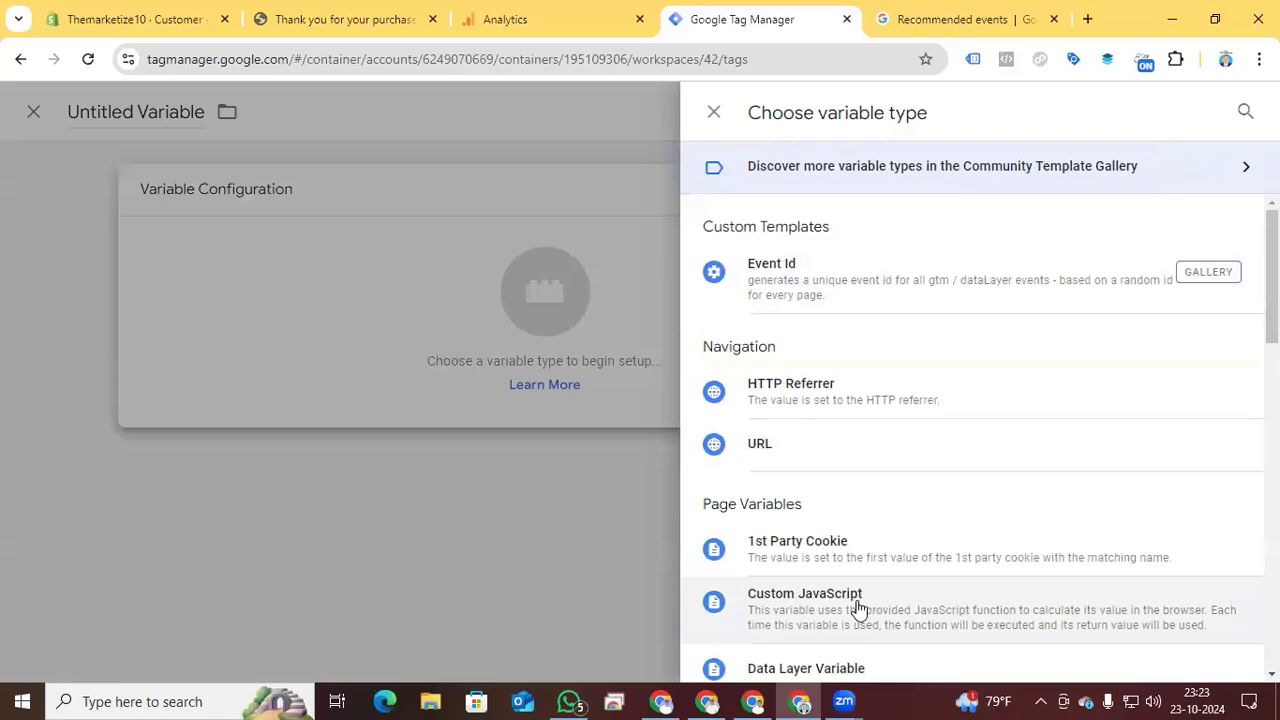
scroll(857, 607, "down", 1)
left_click(845, 576)
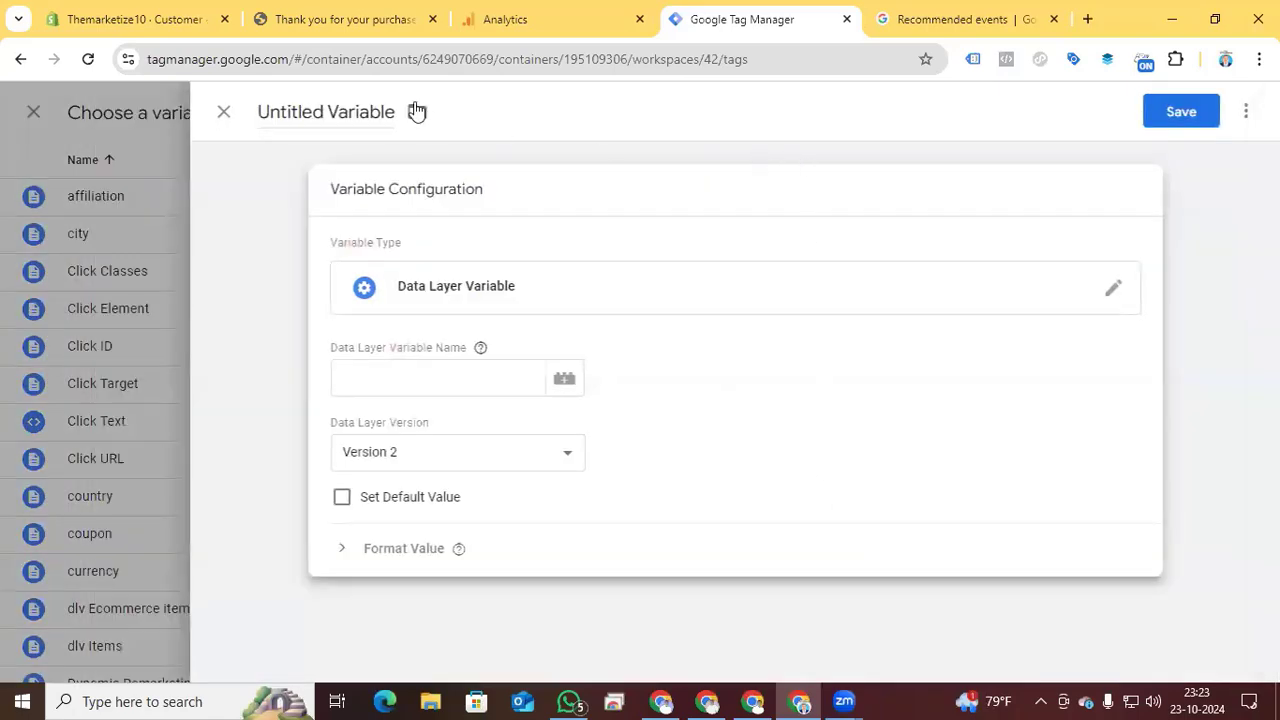
- Expand the purchase event's dataLayer and ecommerce objects in the store's console, and enter commerce as the Data Layer Variable Name
left_click(405, 19)
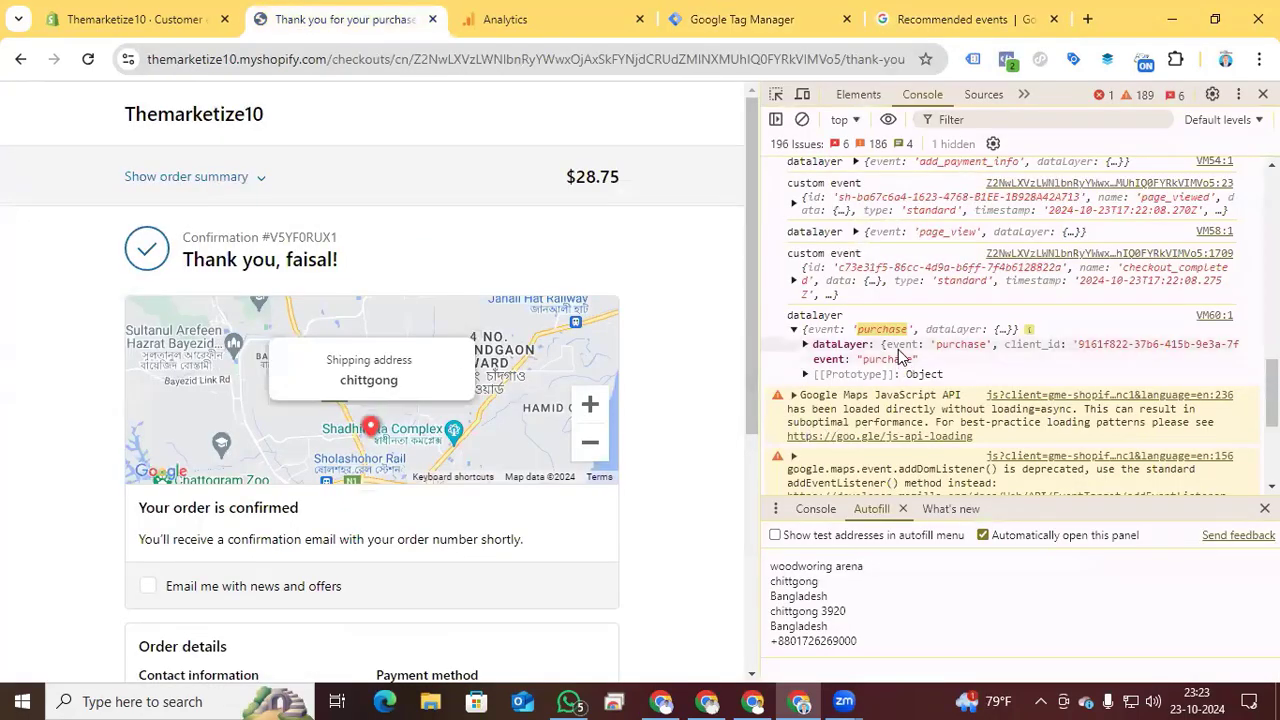
left_click(804, 345)
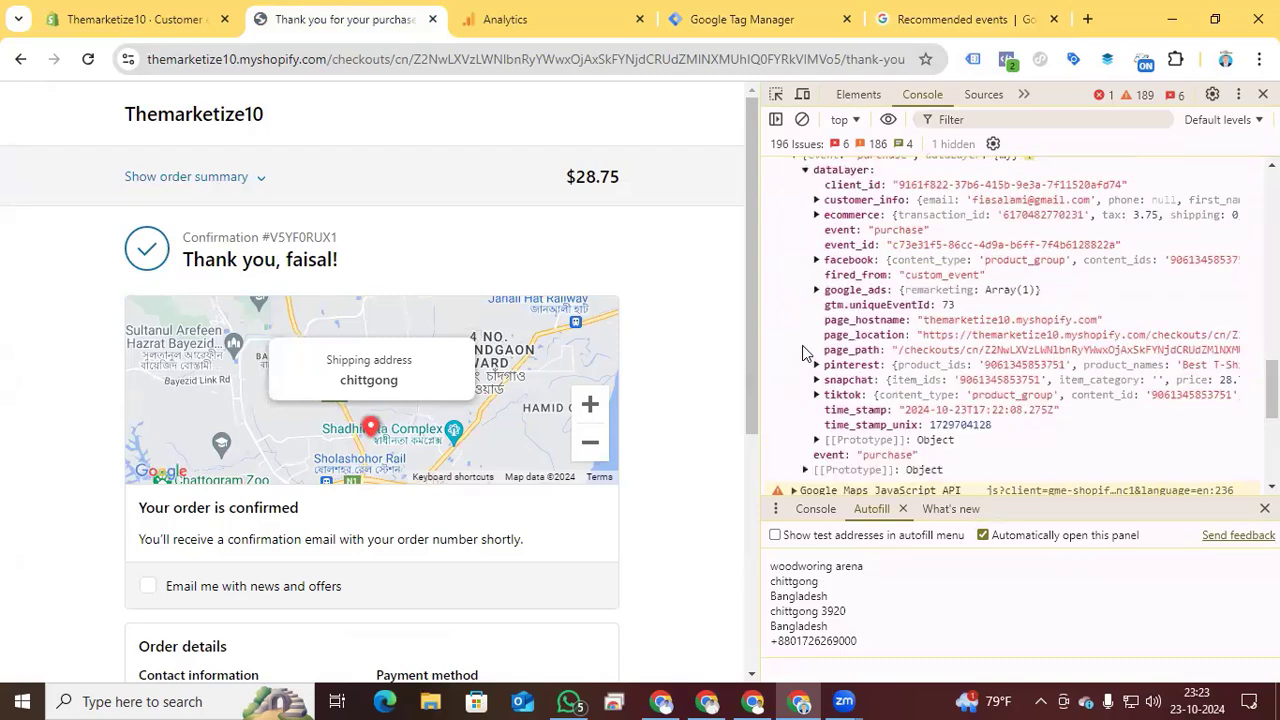
scroll(812, 355, "up", 1)
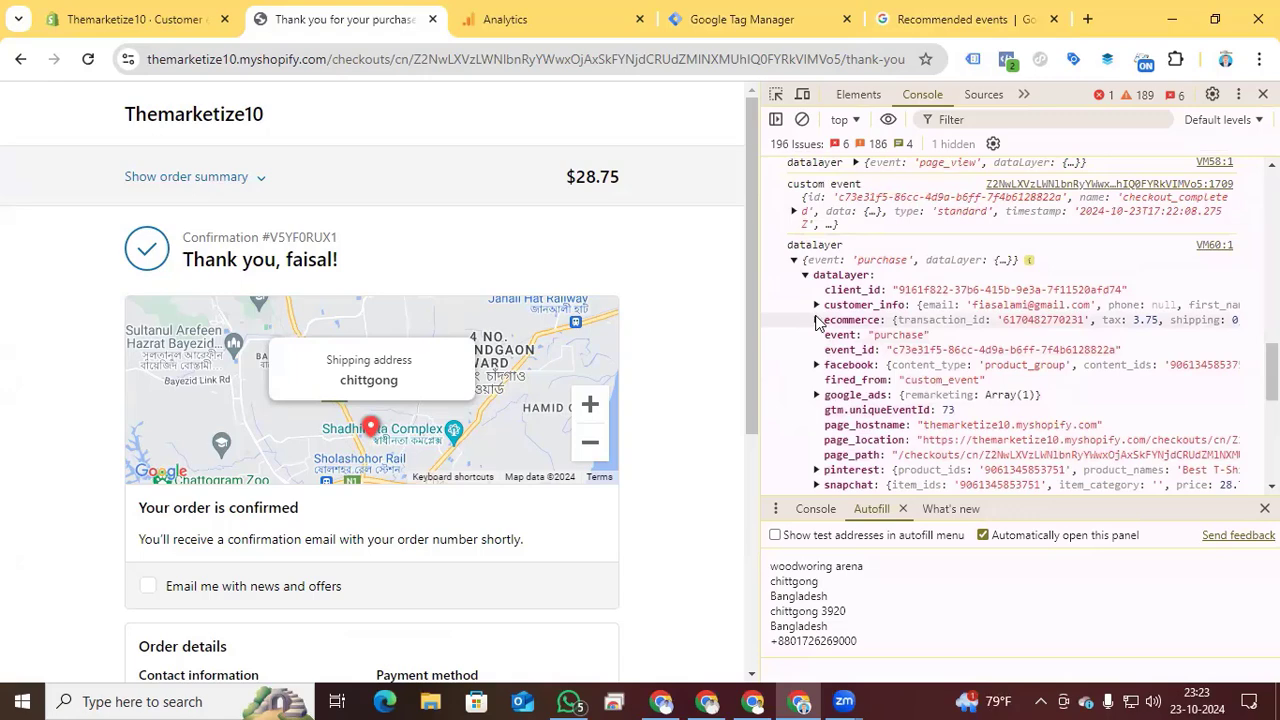
left_click(817, 321)
scroll(819, 323, "down", 1)
left_click(817, 206)
scroll(830, 300, "down", 1)
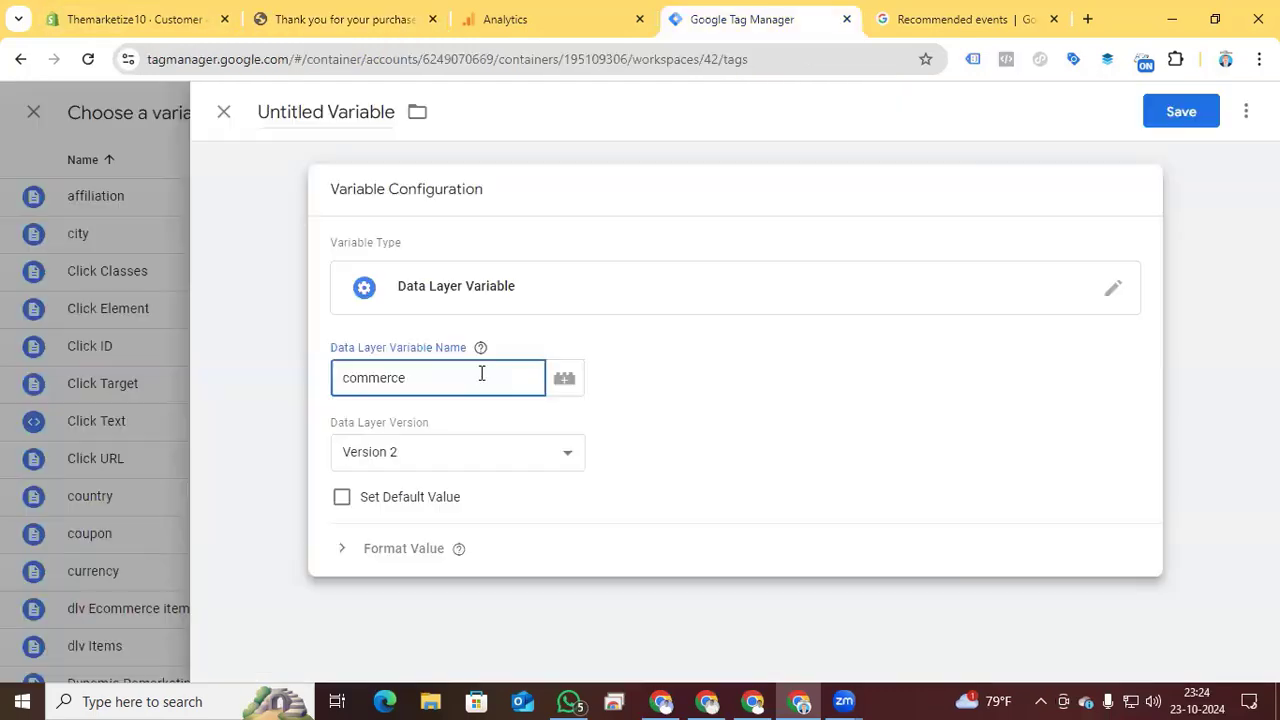
- Complete the Data Layer Variable Name as commerce.transaction_id using the console's key, title the variable transaction_id and save it
left_click(267, 16)
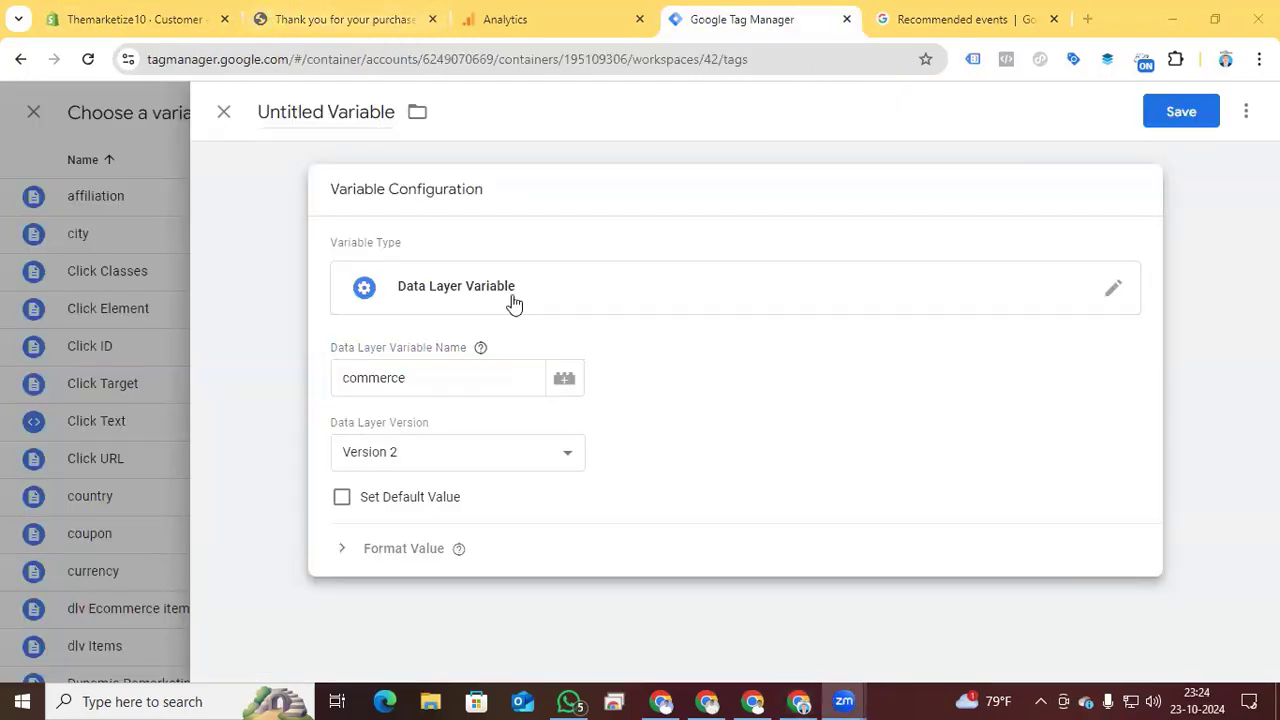
left_click(362, 38)
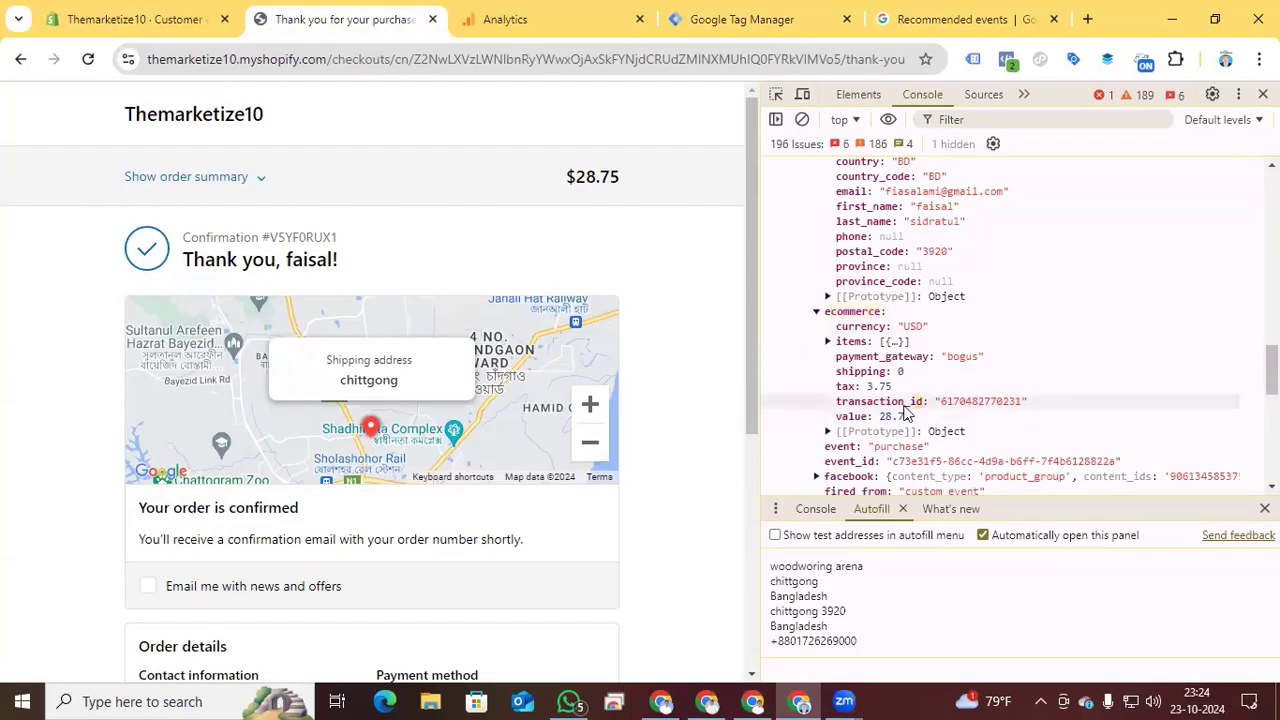
left_click(688, 38)
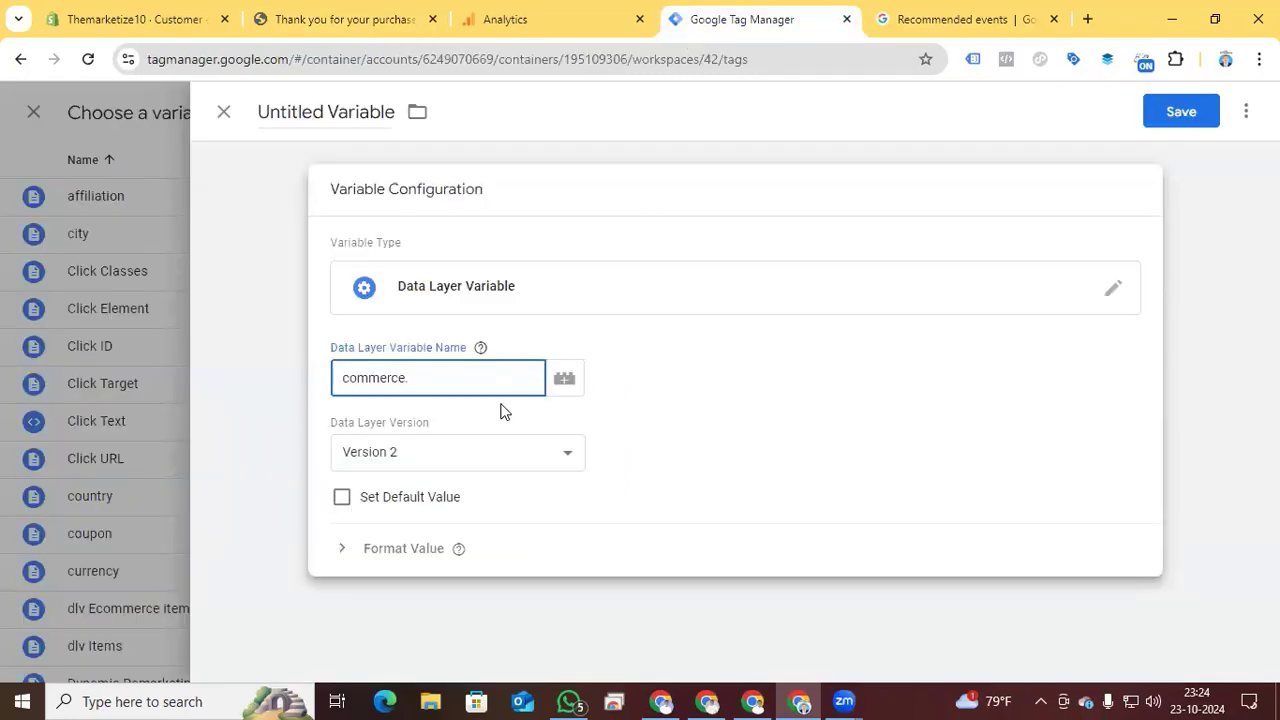
type("transaction_id")
left_click(303, 113)
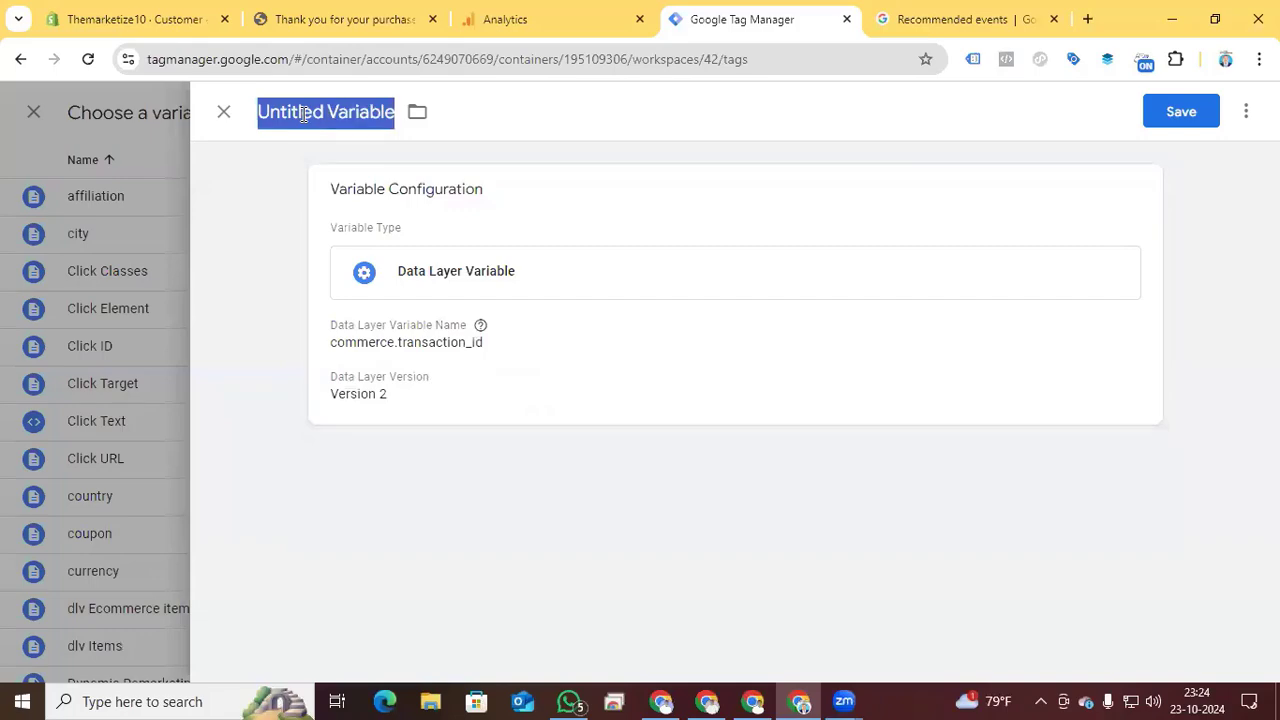
type("transaction_id")
left_click(1178, 118)
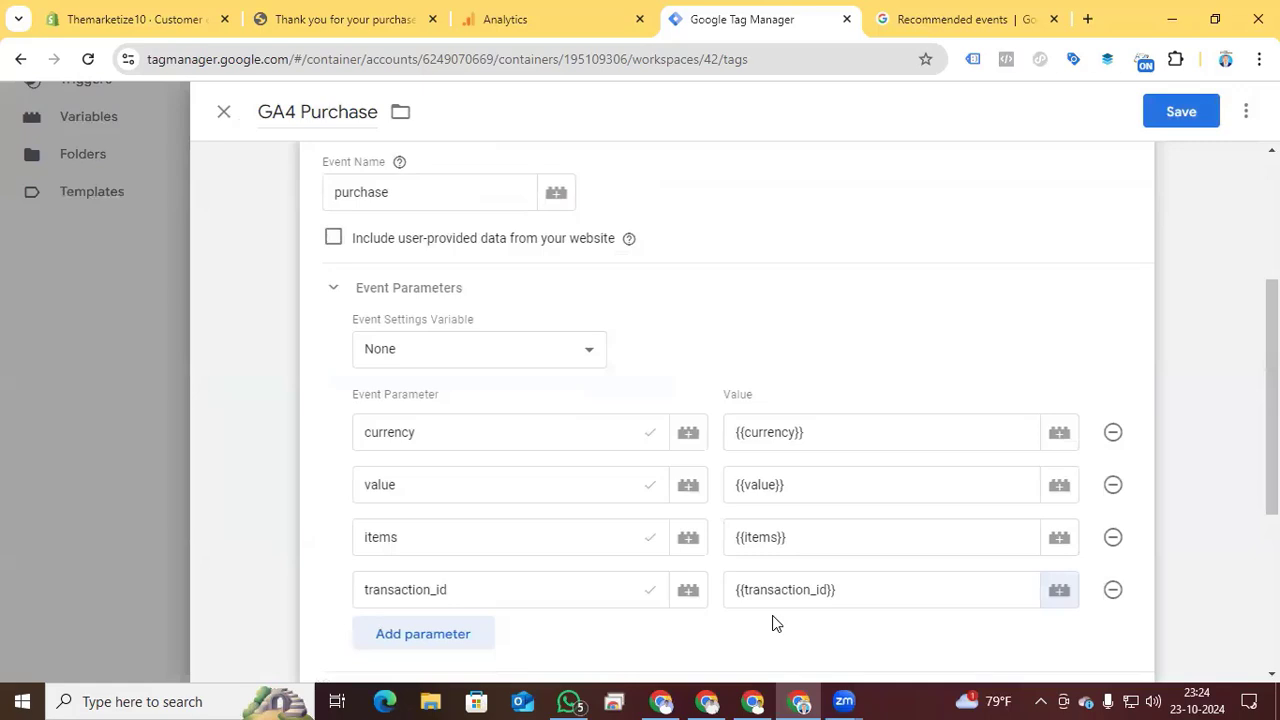
- Replace the GA4 Purchase tag's firing trigger with Event Purchase and save the tag
scroll(616, 541, "down", 4)
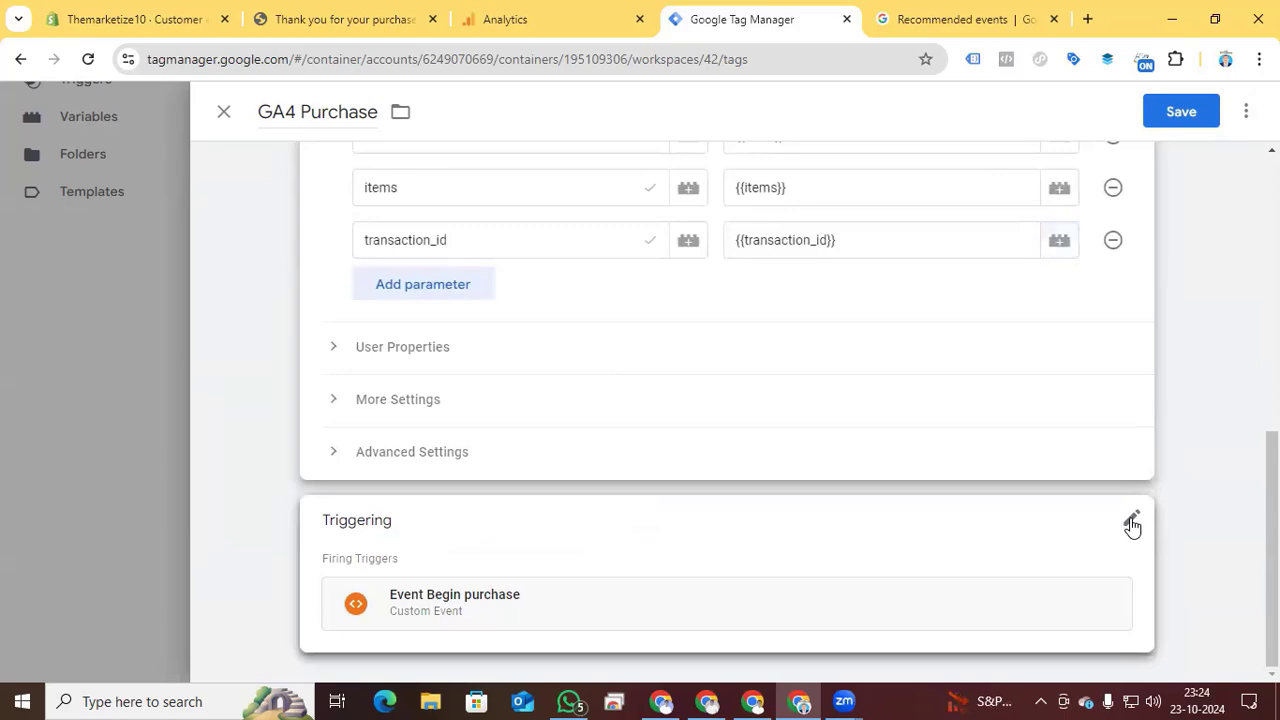
left_click(1132, 527)
left_click(740, 534)
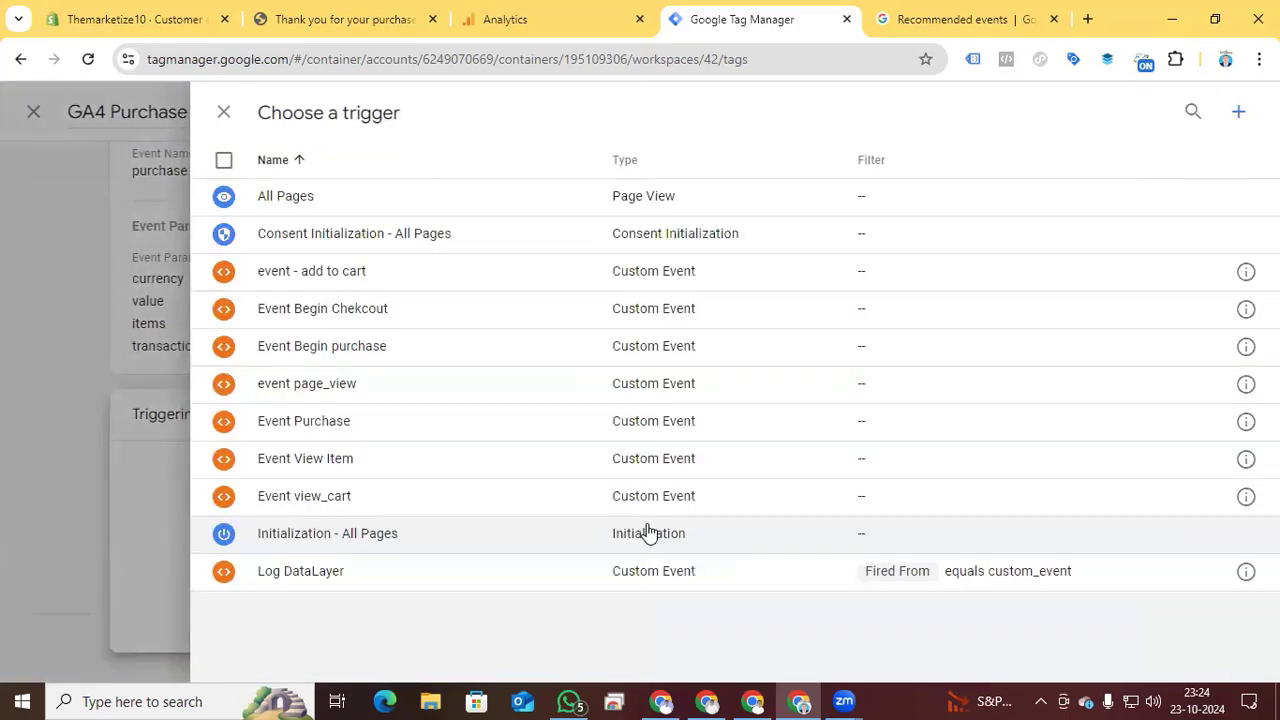
left_click(290, 421)
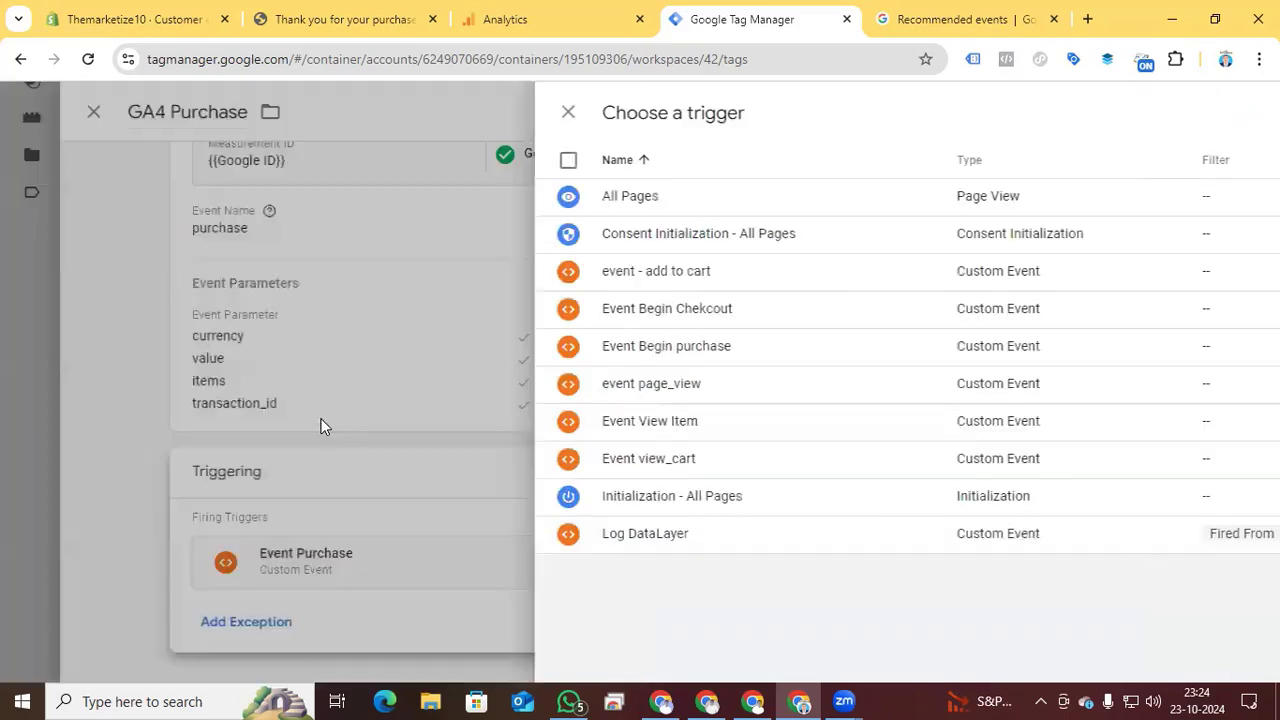
left_click(1187, 113)
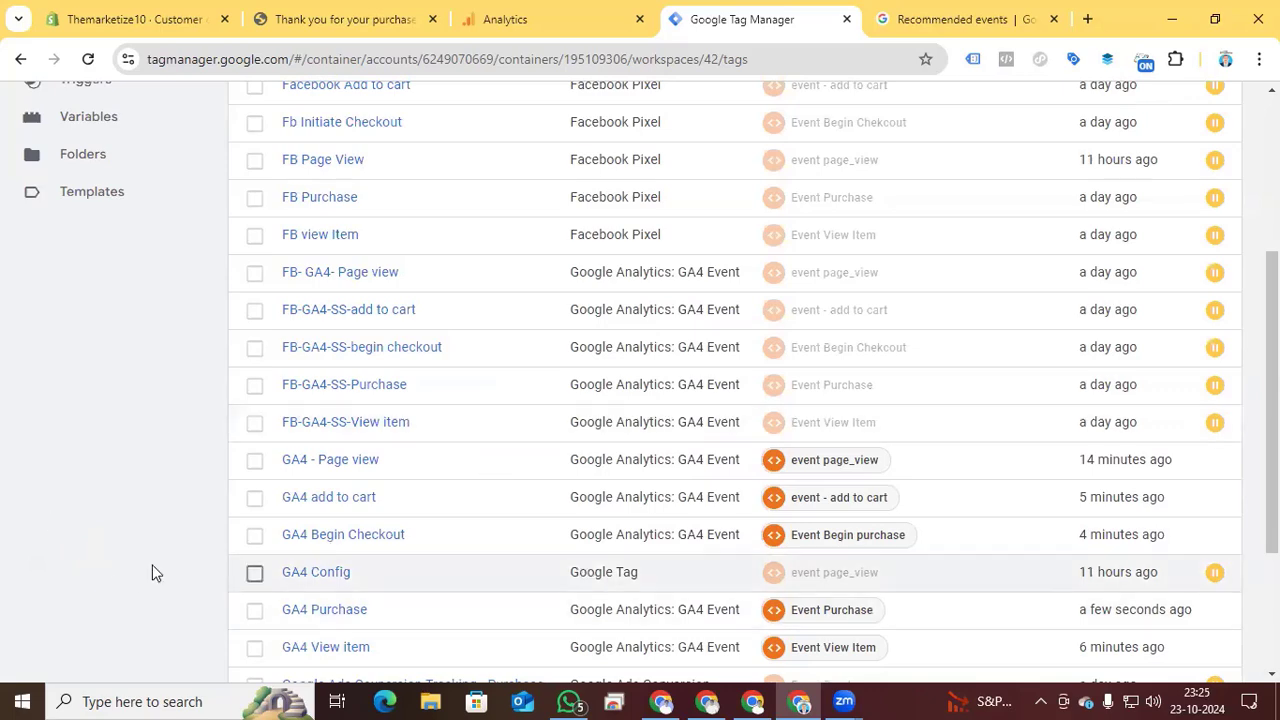
- Submit and publish the workspace changes without a version name or description, and return to the workspace overview
scroll(551, 557, "up", 3)
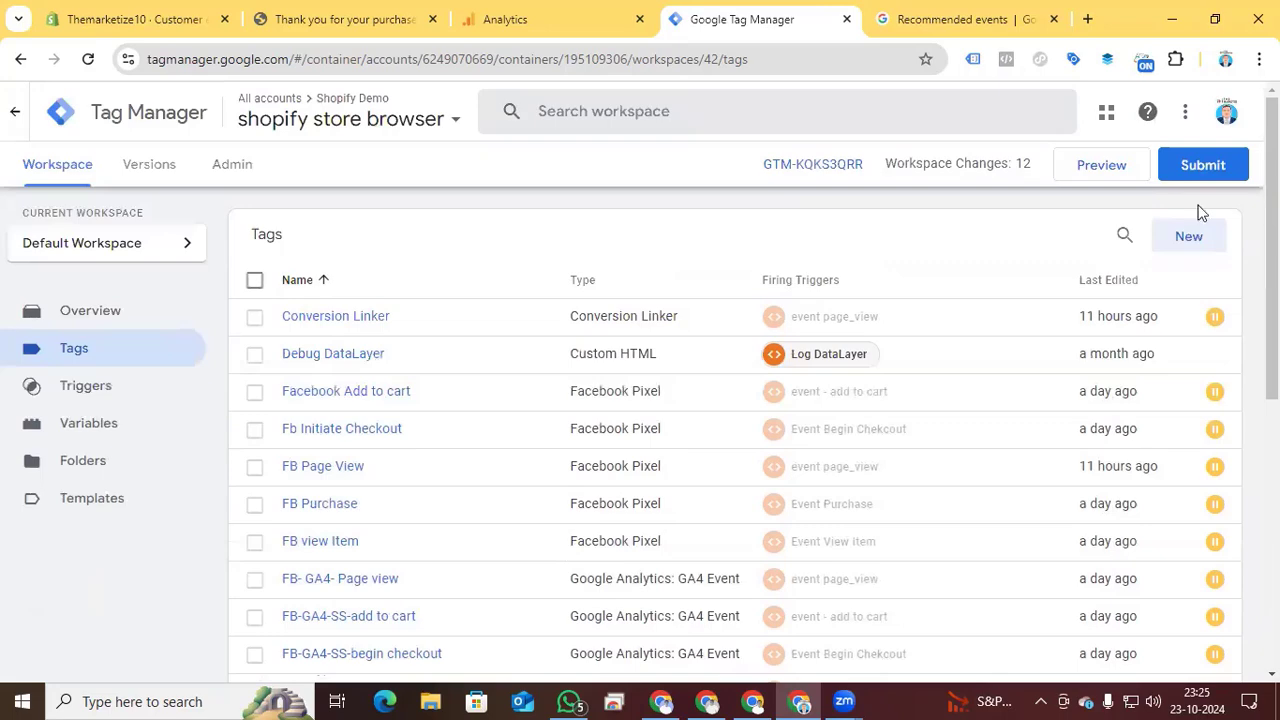
left_click(1203, 166)
left_click(1205, 112)
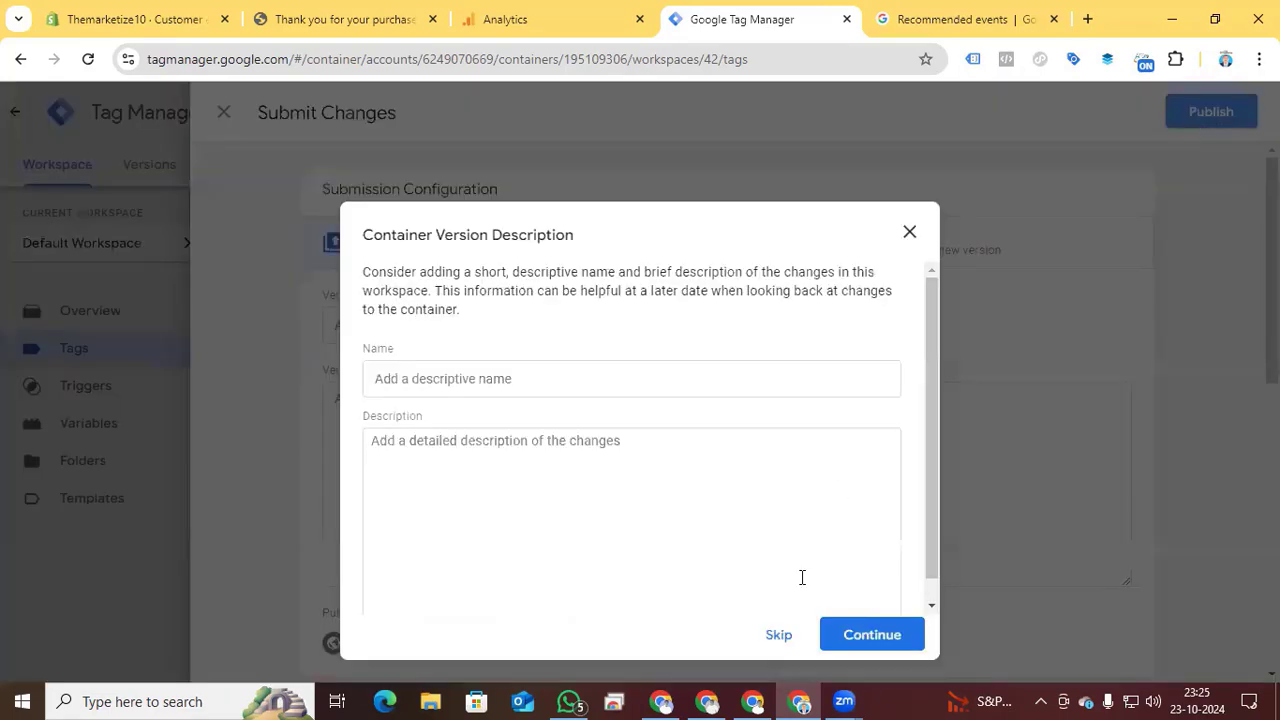
left_click(880, 632)
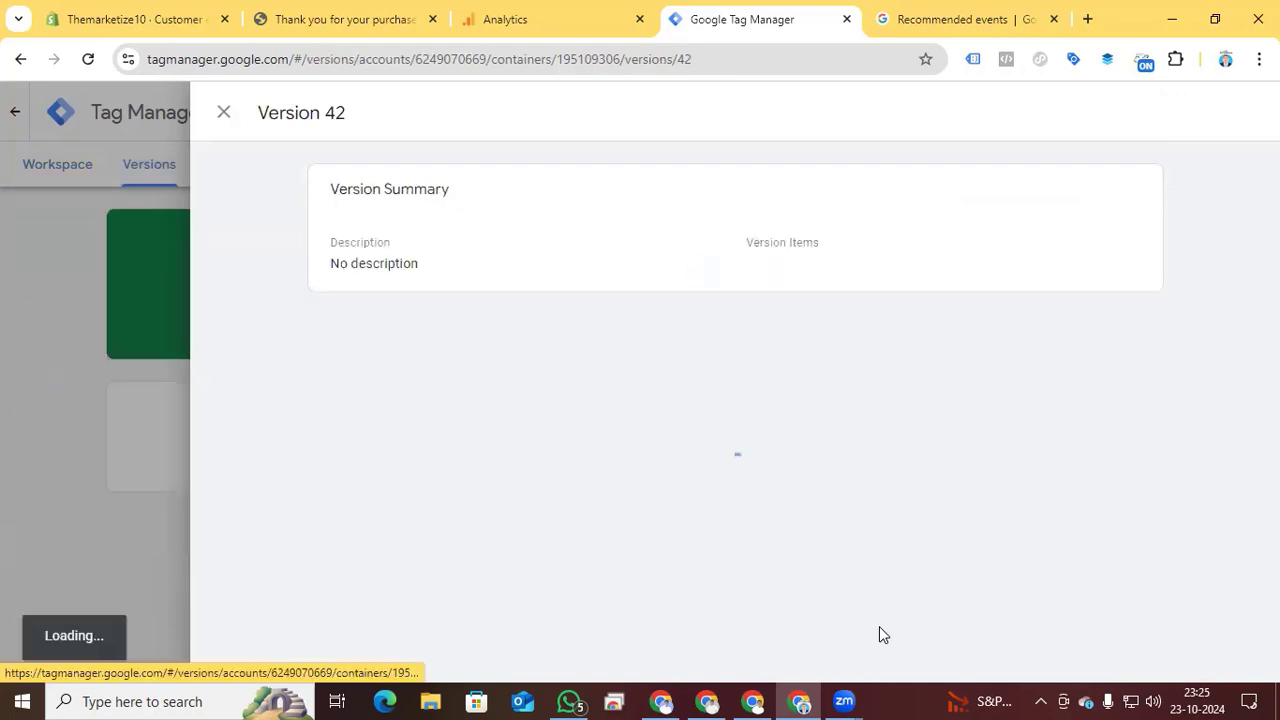
left_click(47, 164)
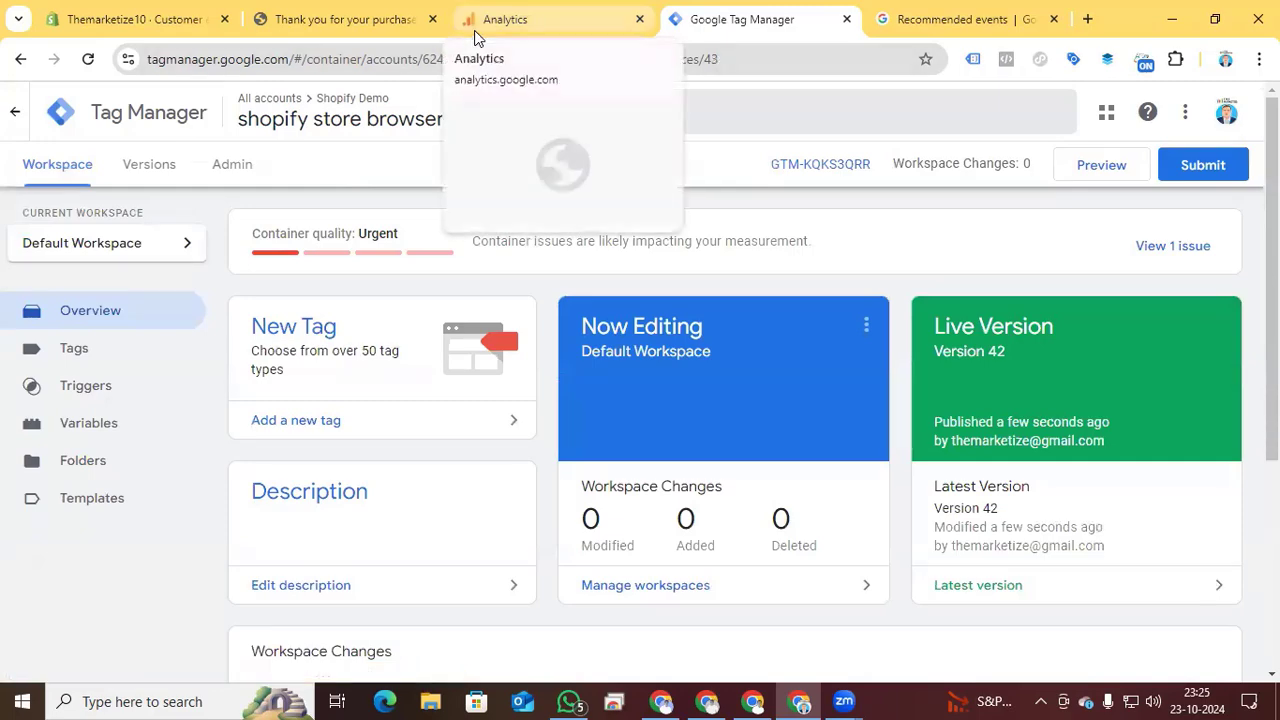
- Go from the order confirmation page to the store's home page, check that Analytics is loading, and close the store's developer tools
left_click(418, 34)
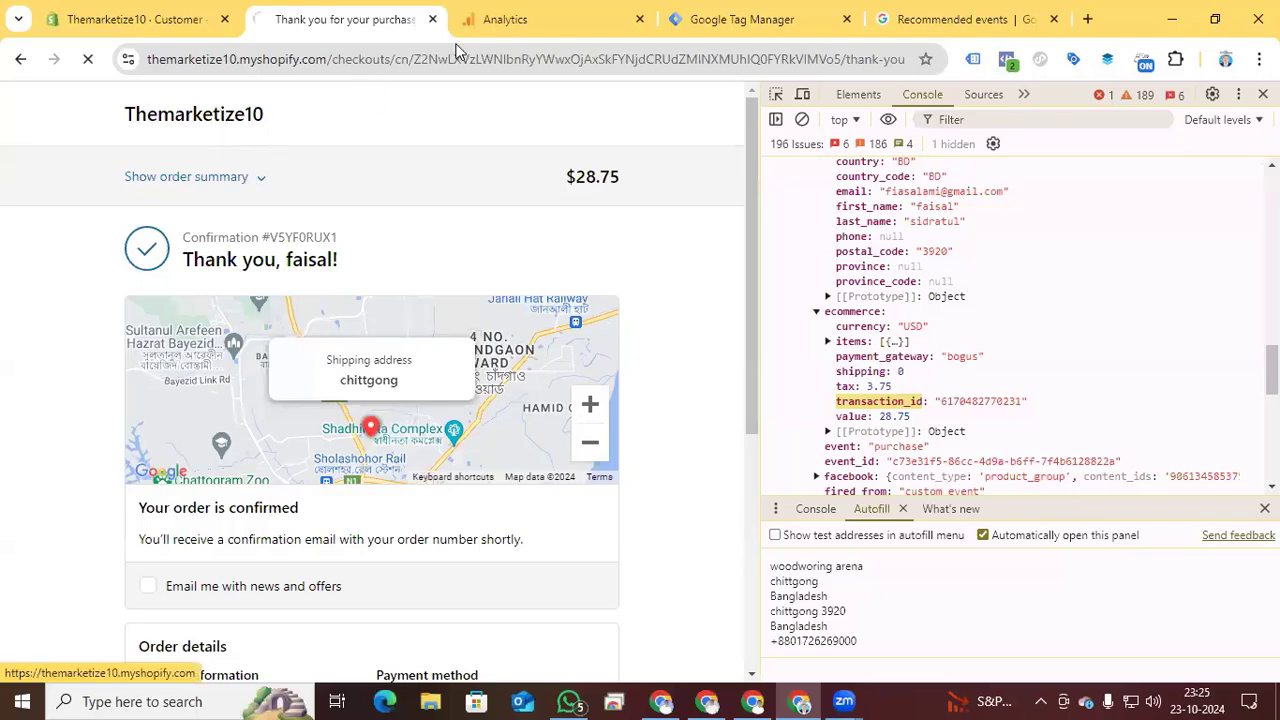
left_click(480, 20)
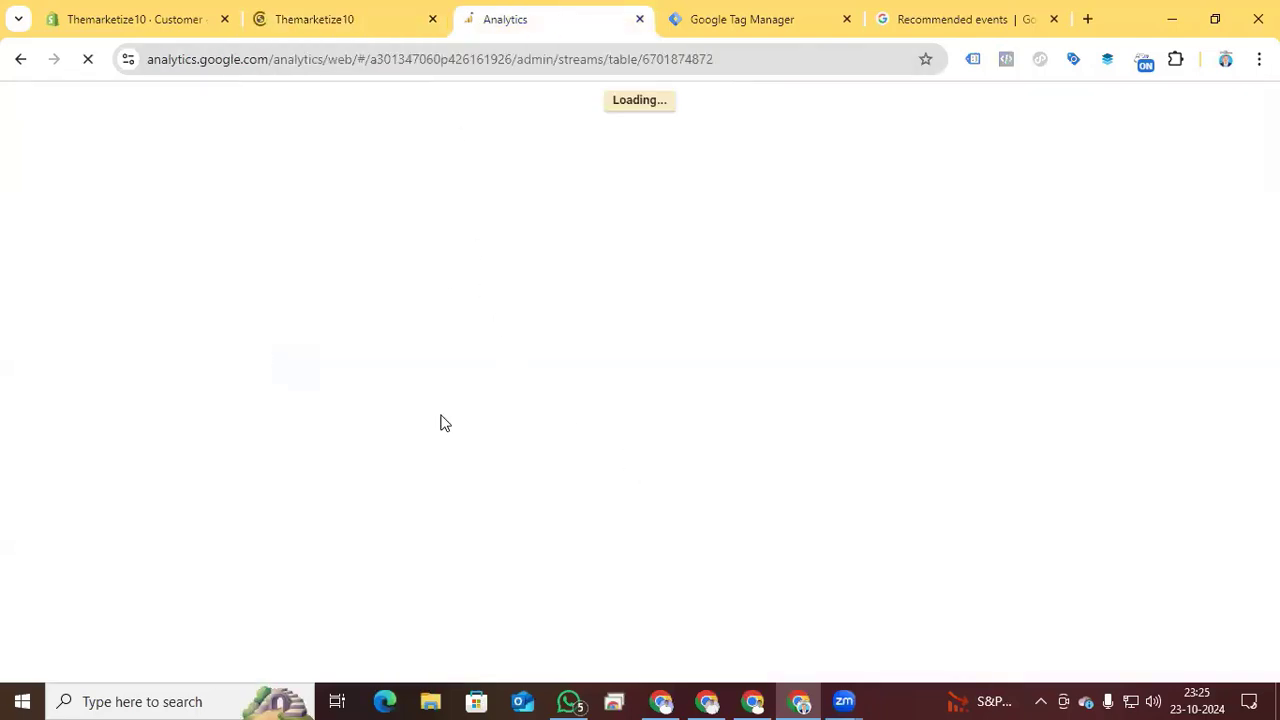
left_click(369, 28)
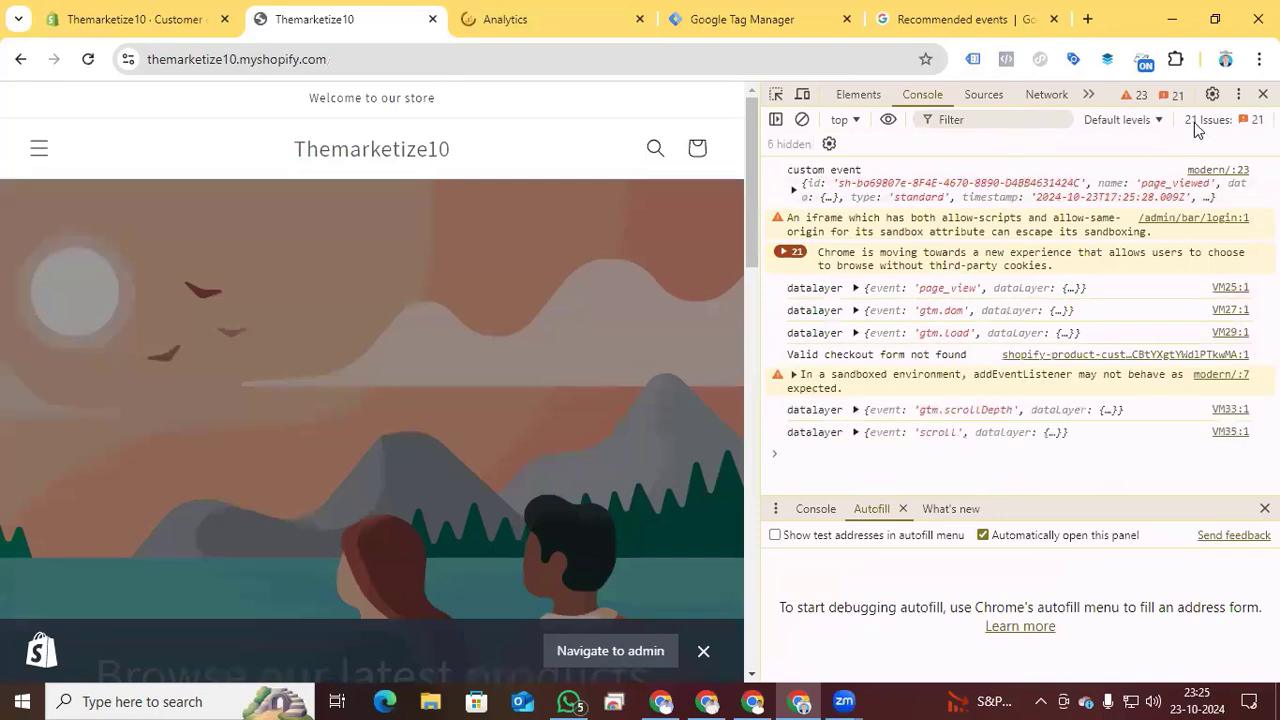
left_click(1263, 93)
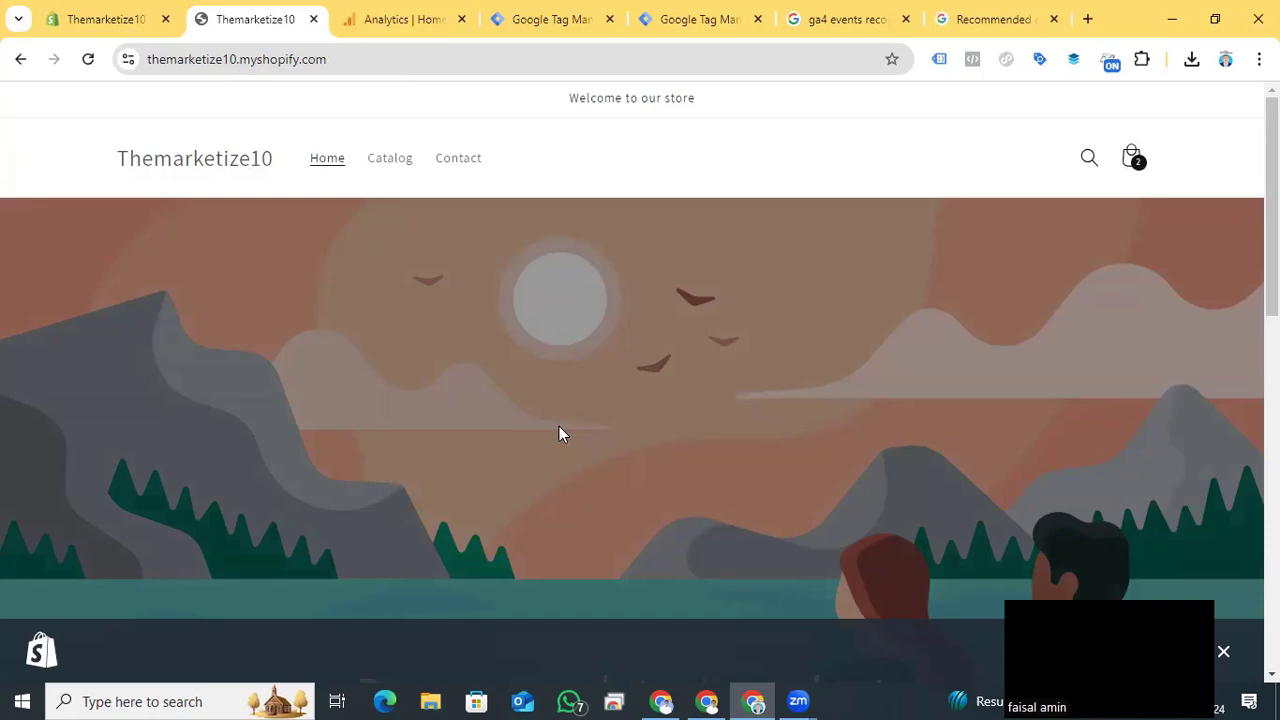
- Add the featured product Best T-Shirt Printer with Price to the cart and proceed to checkout
scroll(559, 432, "down", 10)
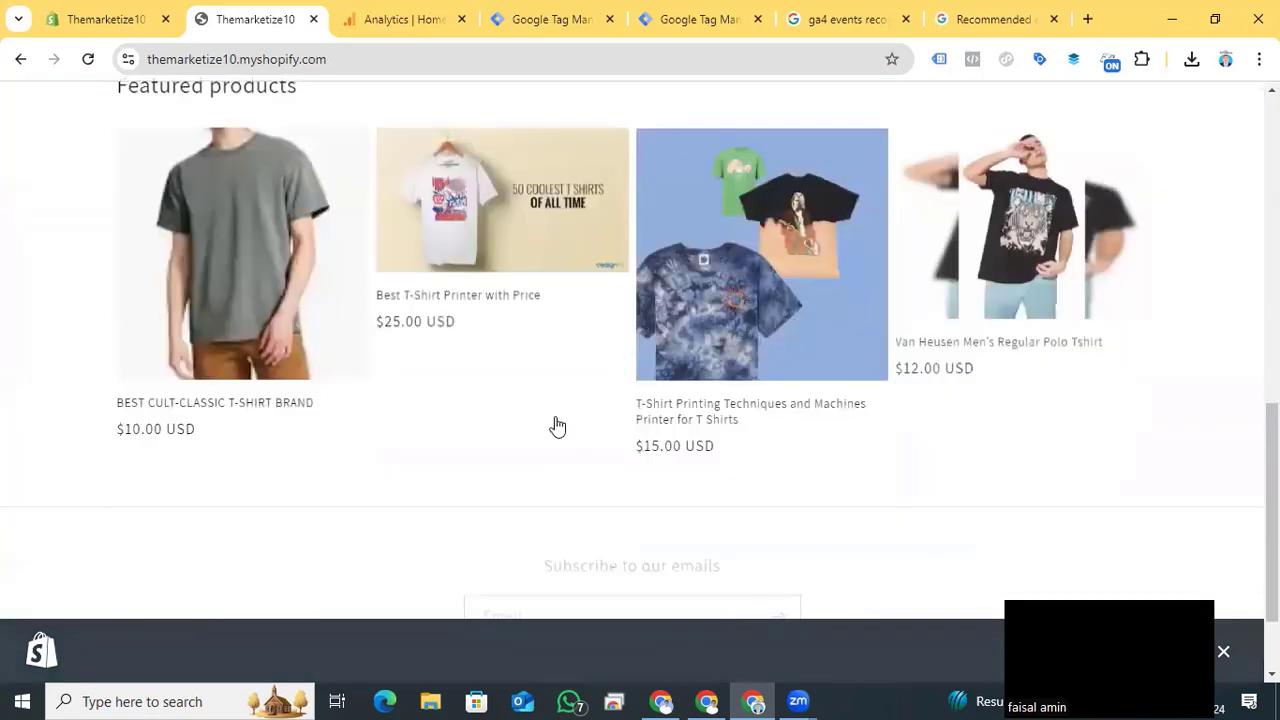
left_click(487, 312)
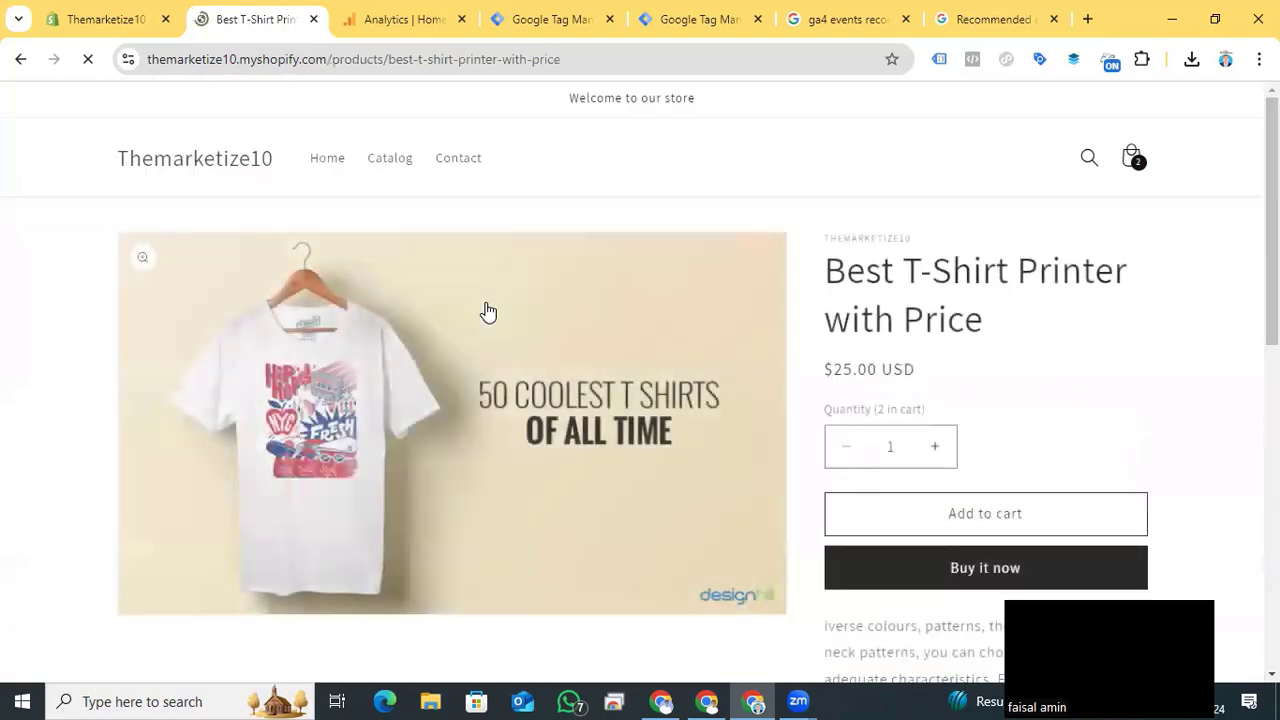
left_click(1004, 516)
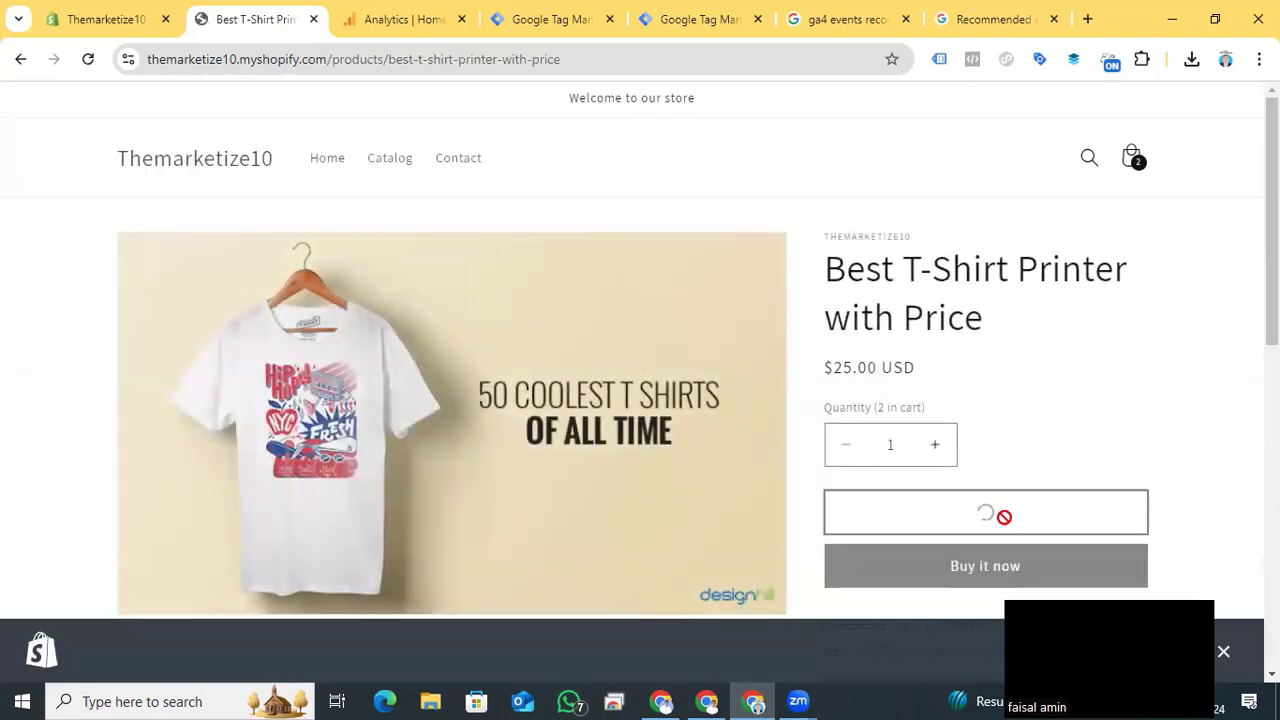
left_click(983, 420)
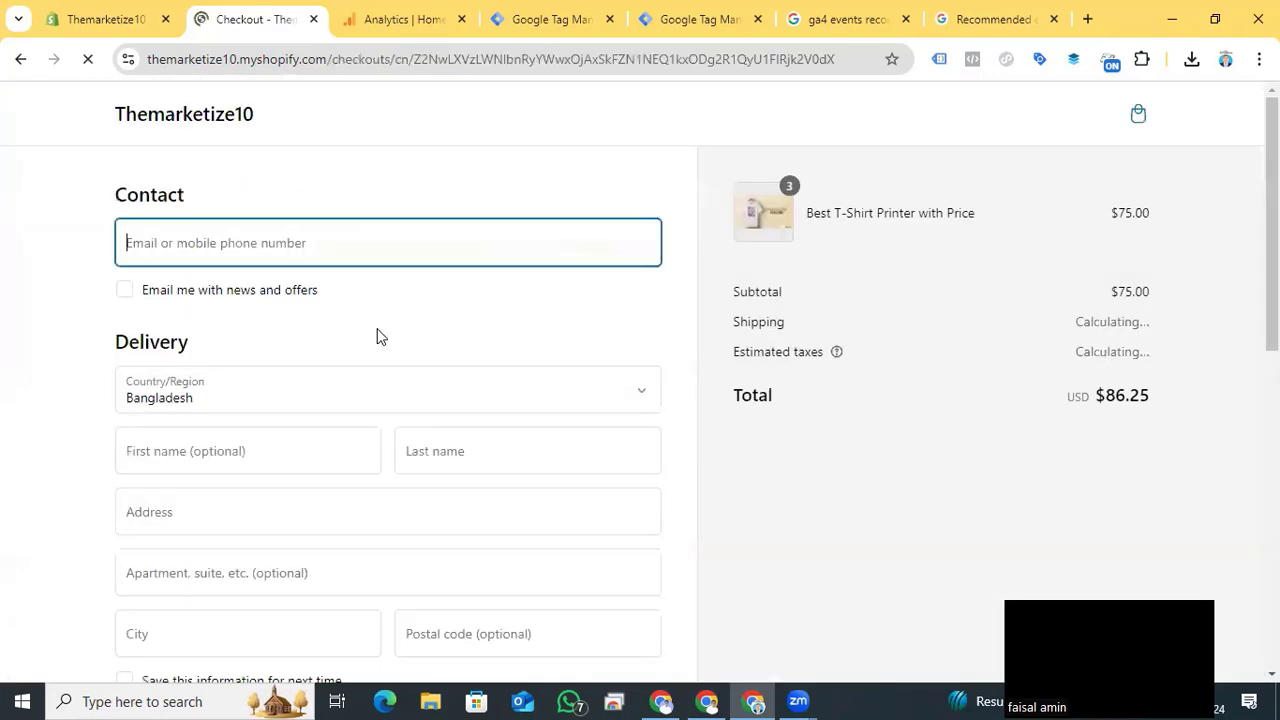
- Fill in the contact e-mail, delivery details, card number, expiration date and security code, and pay for the test order
left_click(254, 249)
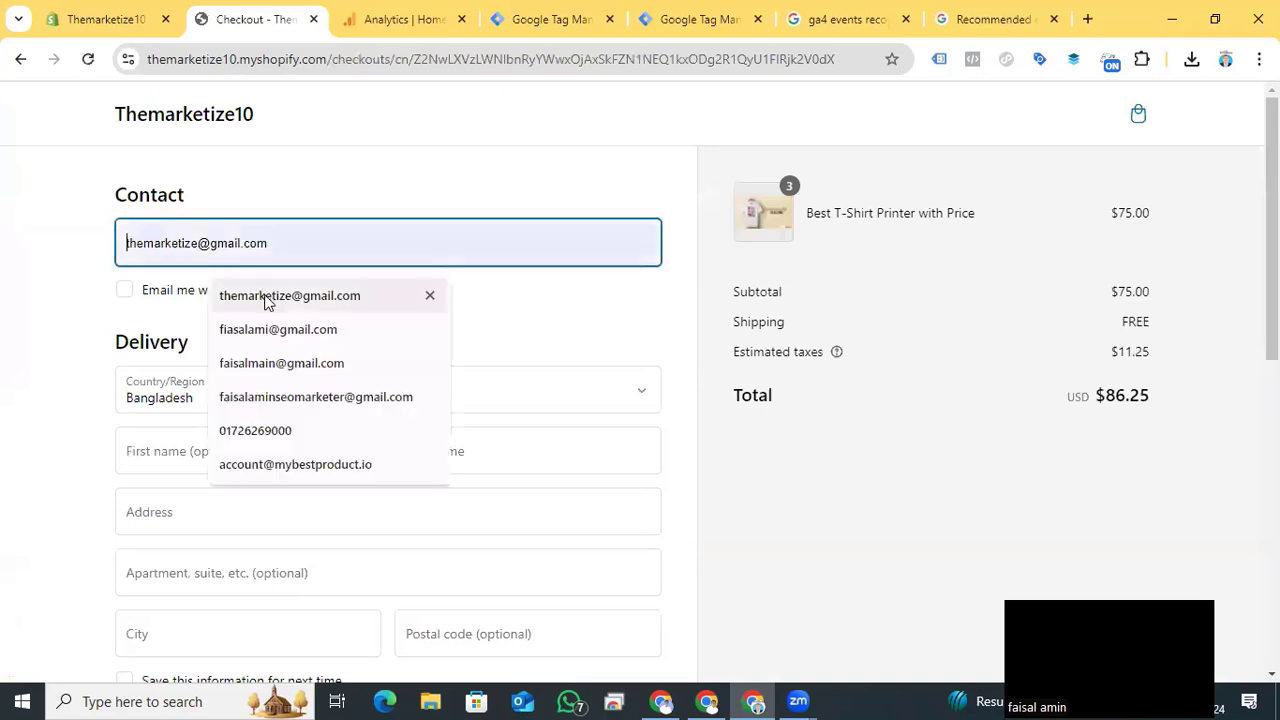
left_click(263, 294)
left_click(203, 451)
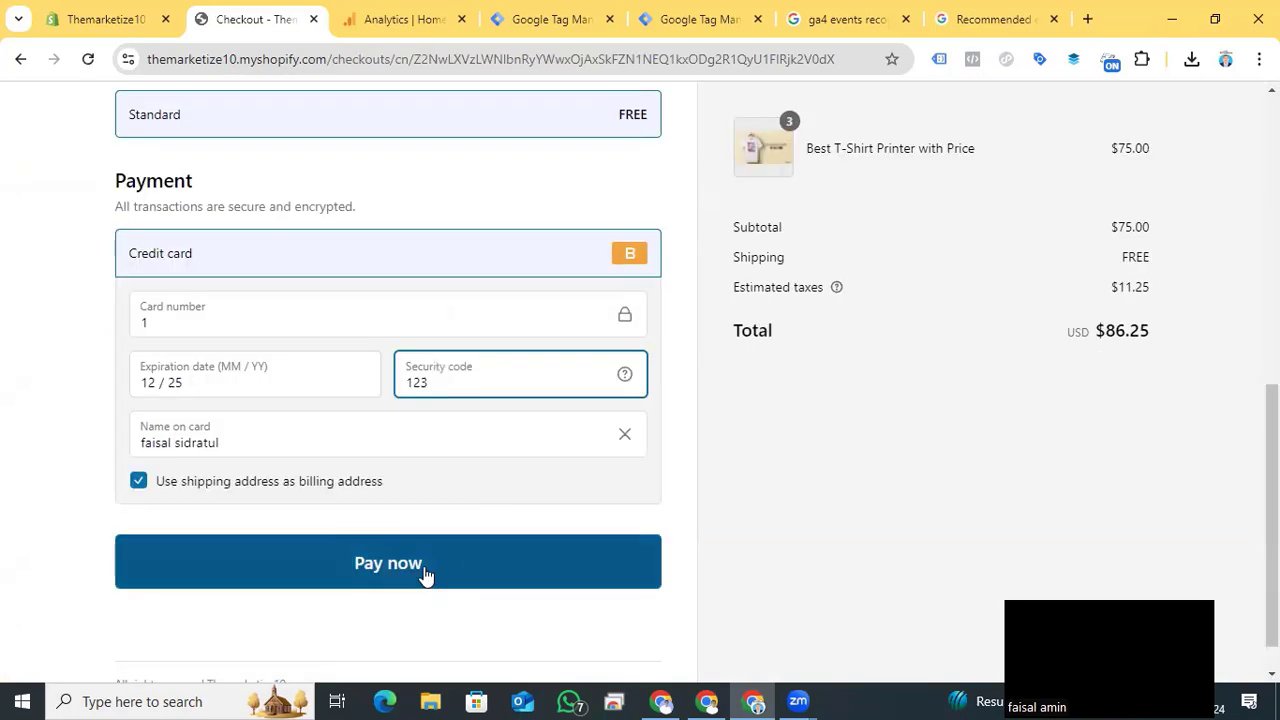
left_click(424, 567)
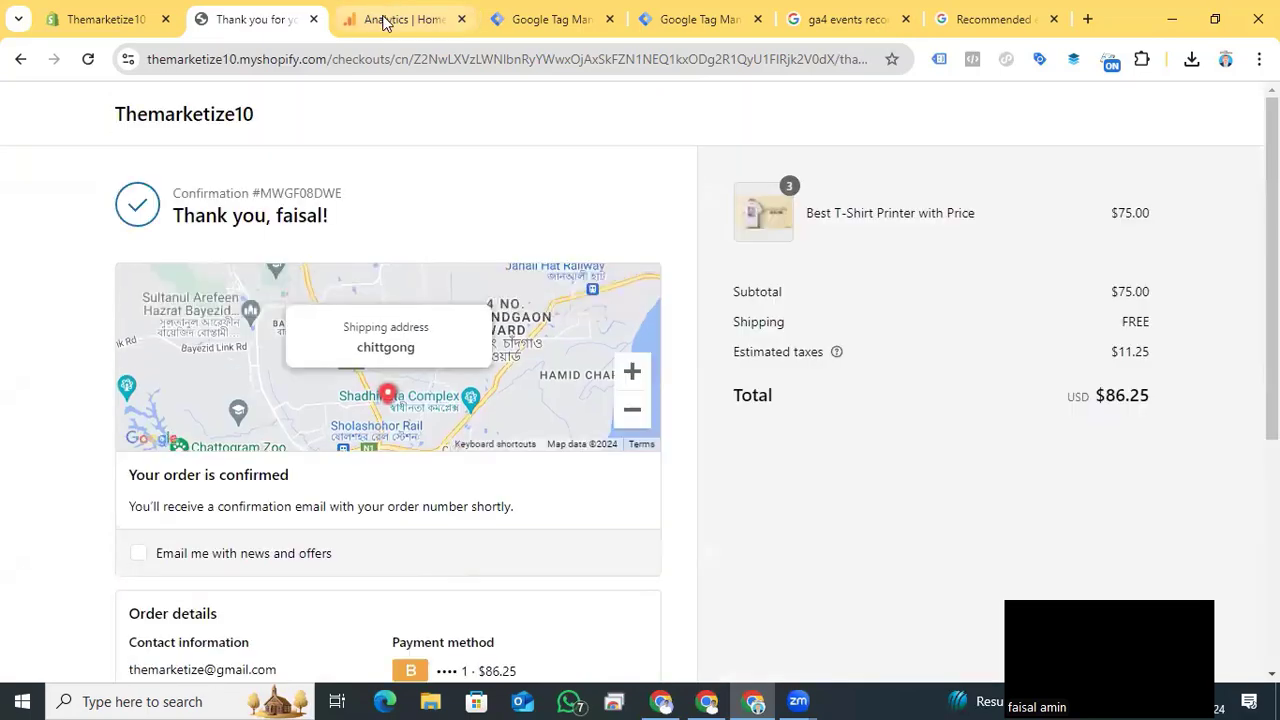
- Switch to the Analytics property and open its Realtime overview report
left_click(384, 23)
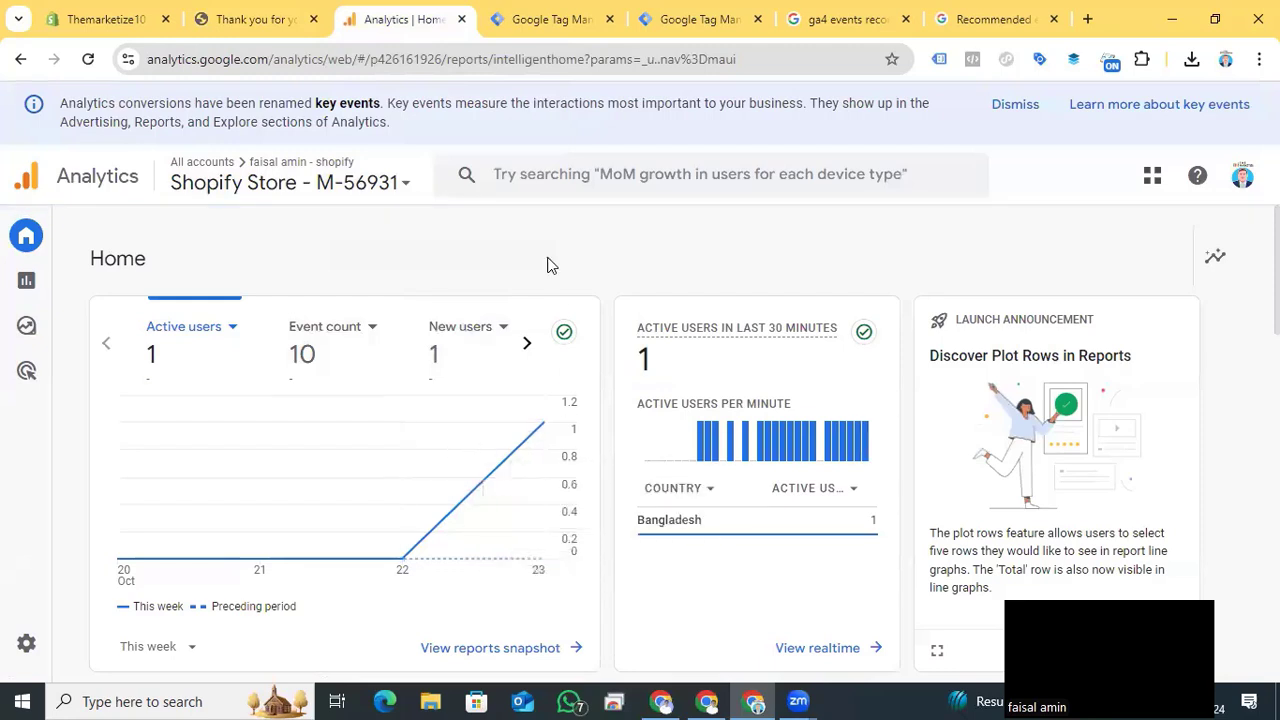
scroll(803, 551, "down", 1)
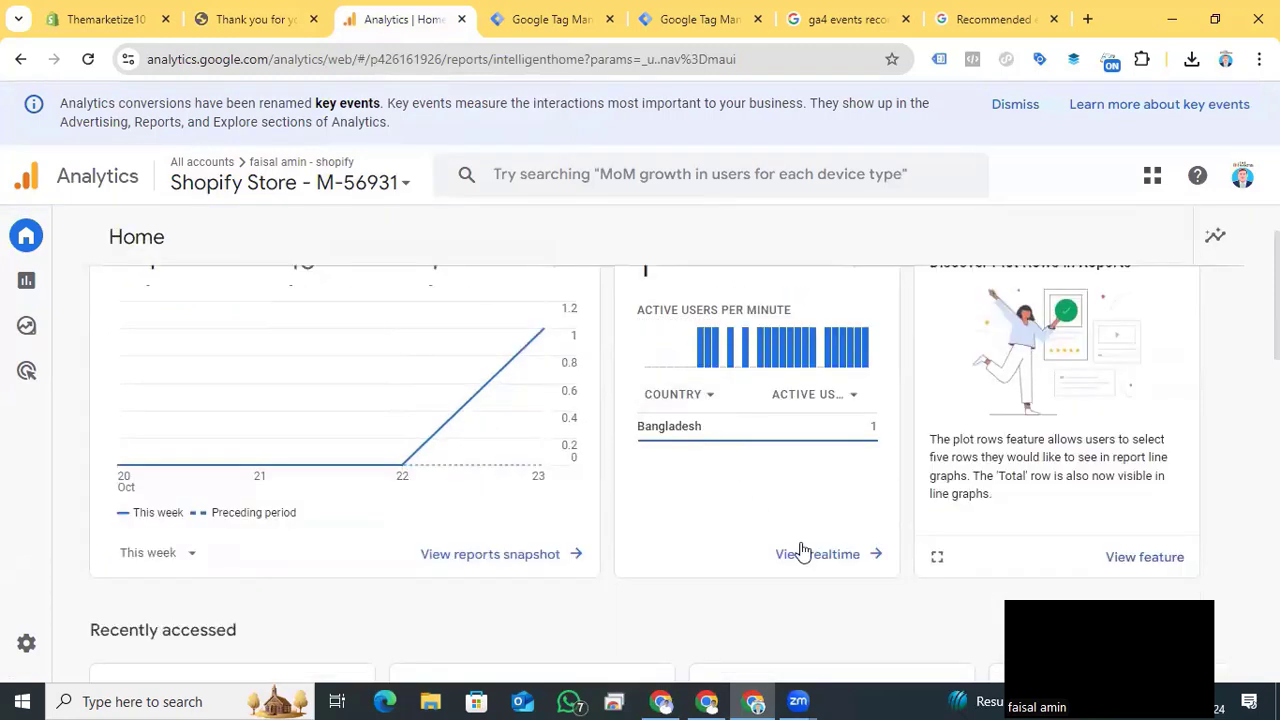
left_click(817, 563)
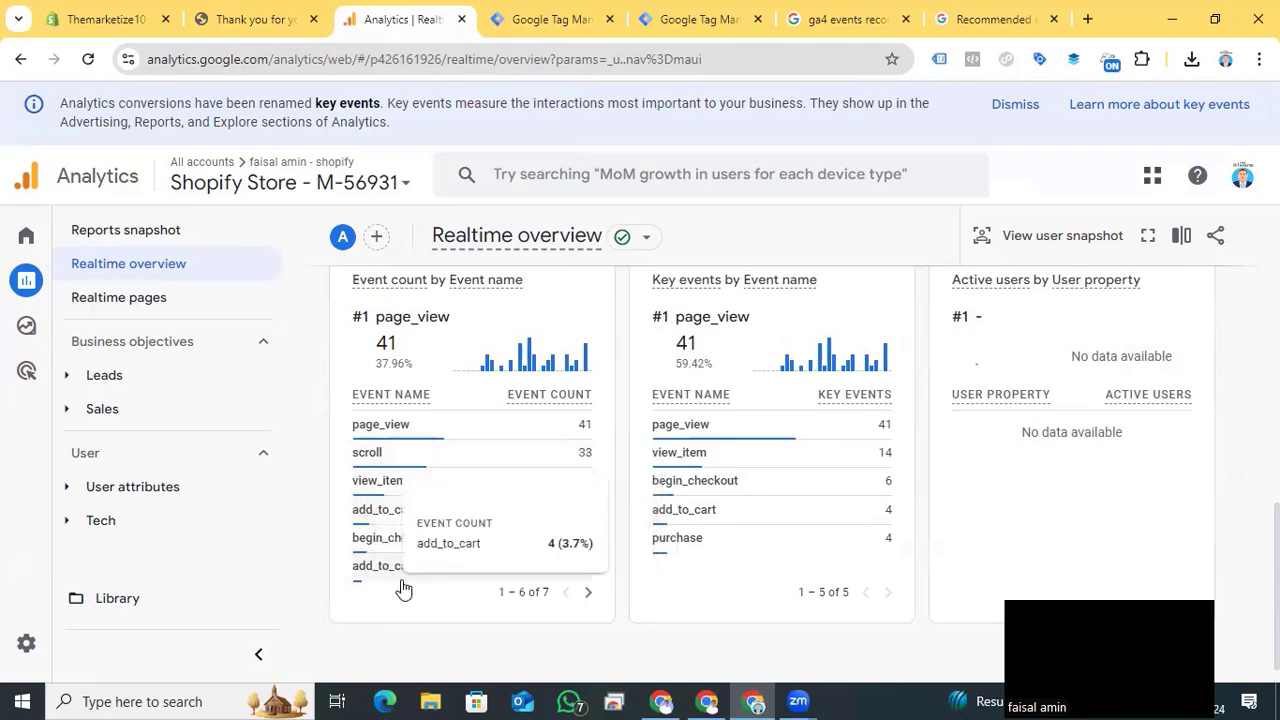
- Find the purchase event in the event count by event name list and examine all of its parameters
left_click(588, 592)
left_click(377, 437)
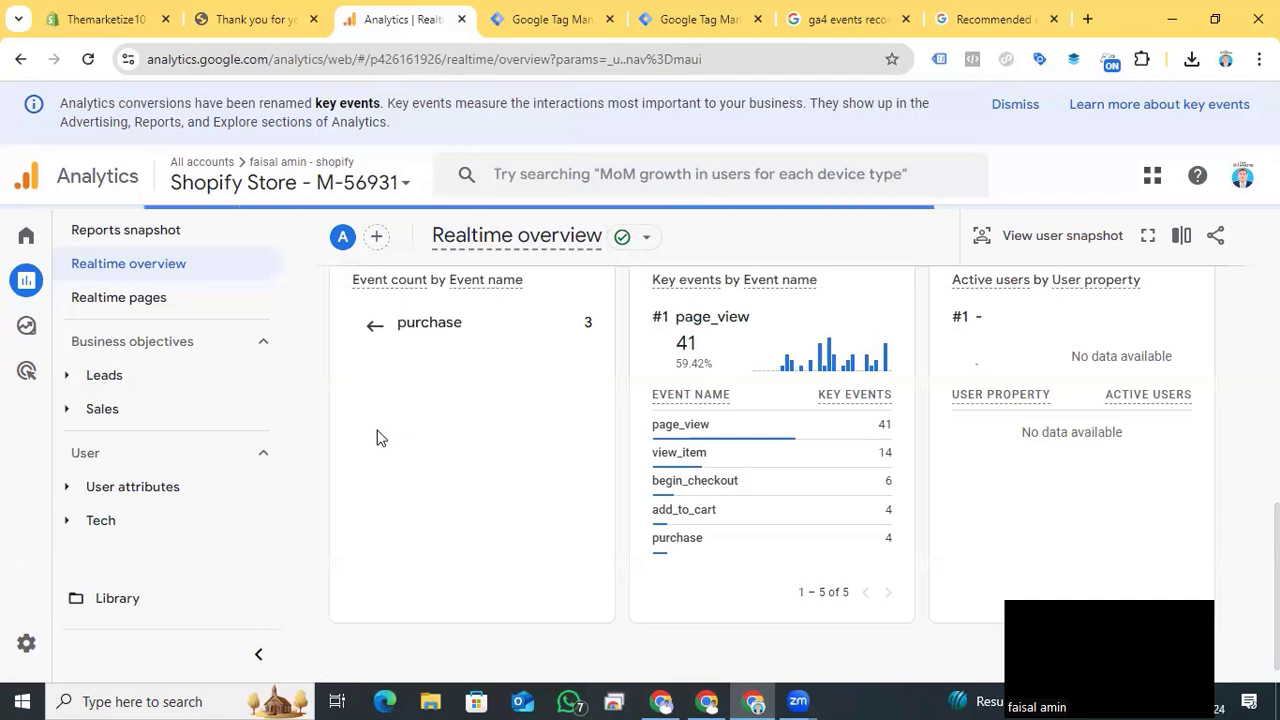
scroll(466, 528, "down", 1)
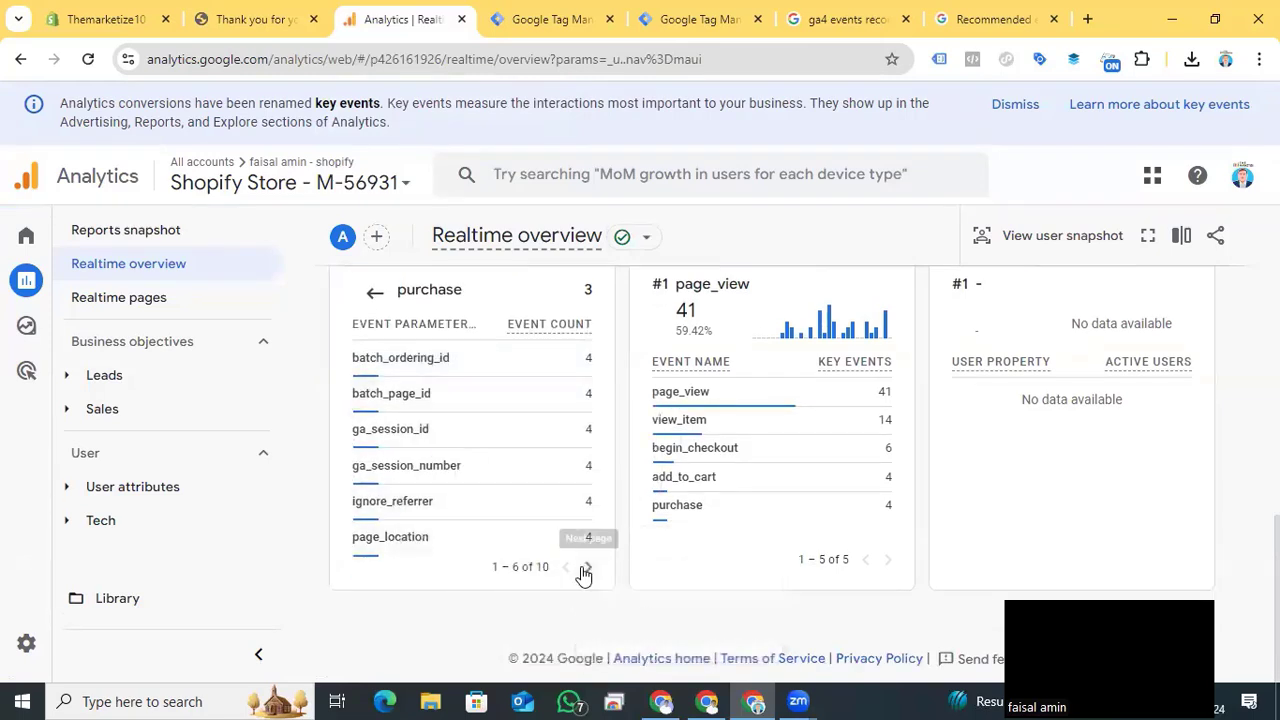
left_click(588, 567)
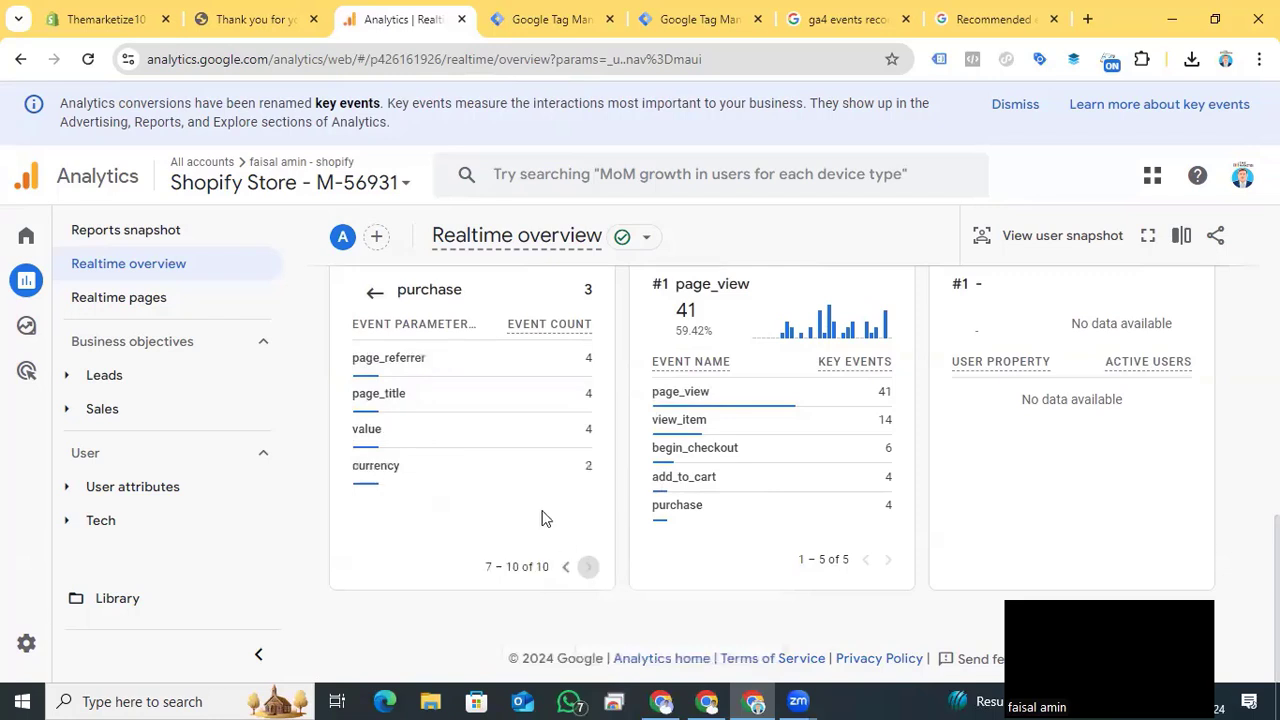
- Return to the event list, open the view_item event's details, and go back to review the recorded event names
left_click(374, 293)
left_click(394, 446)
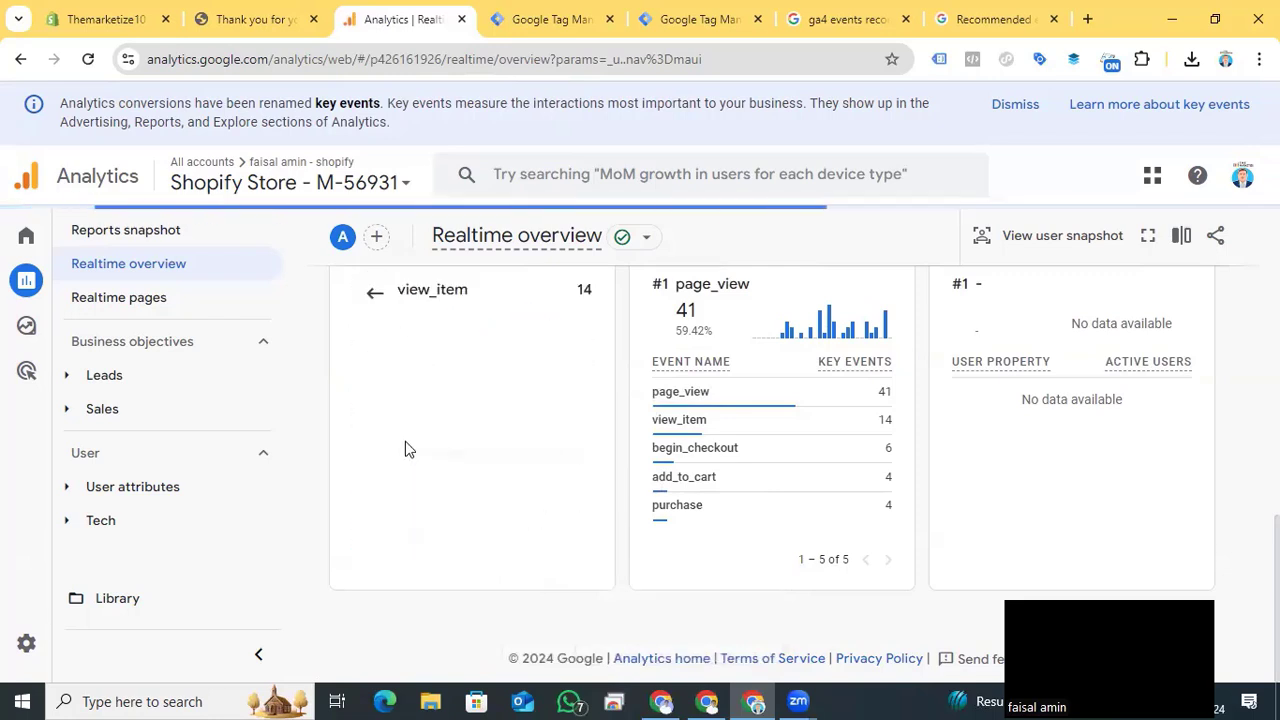
left_click(374, 293)
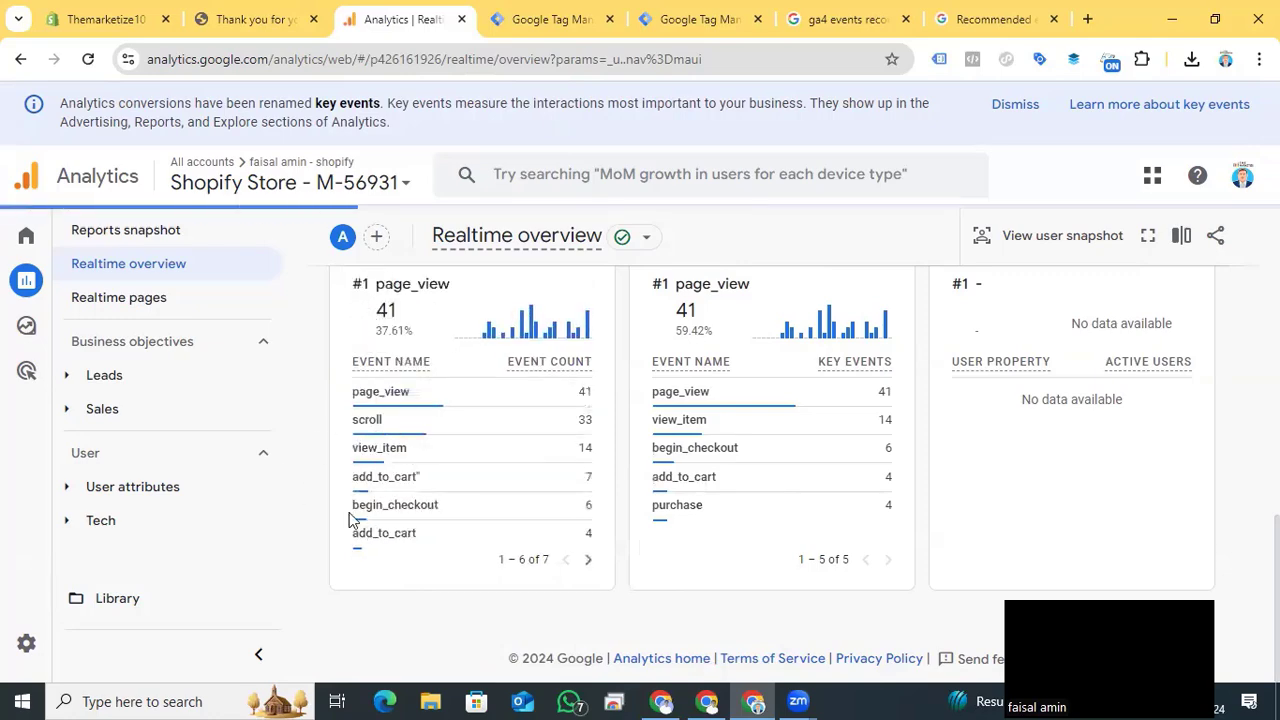
mouse_move(449, 502)
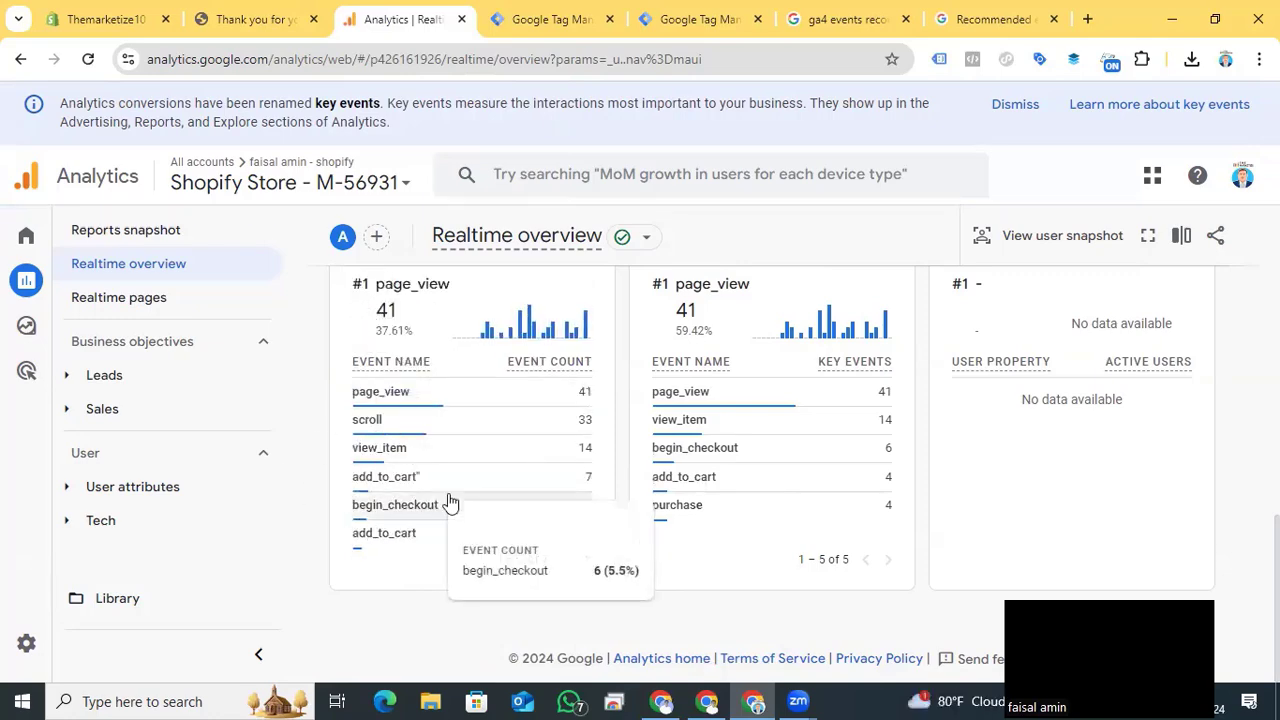
- Return to the store's home page from the order confirmation and open the Best T-Shirt Printer with Price product page
left_click(238, 17)
left_click(222, 117)
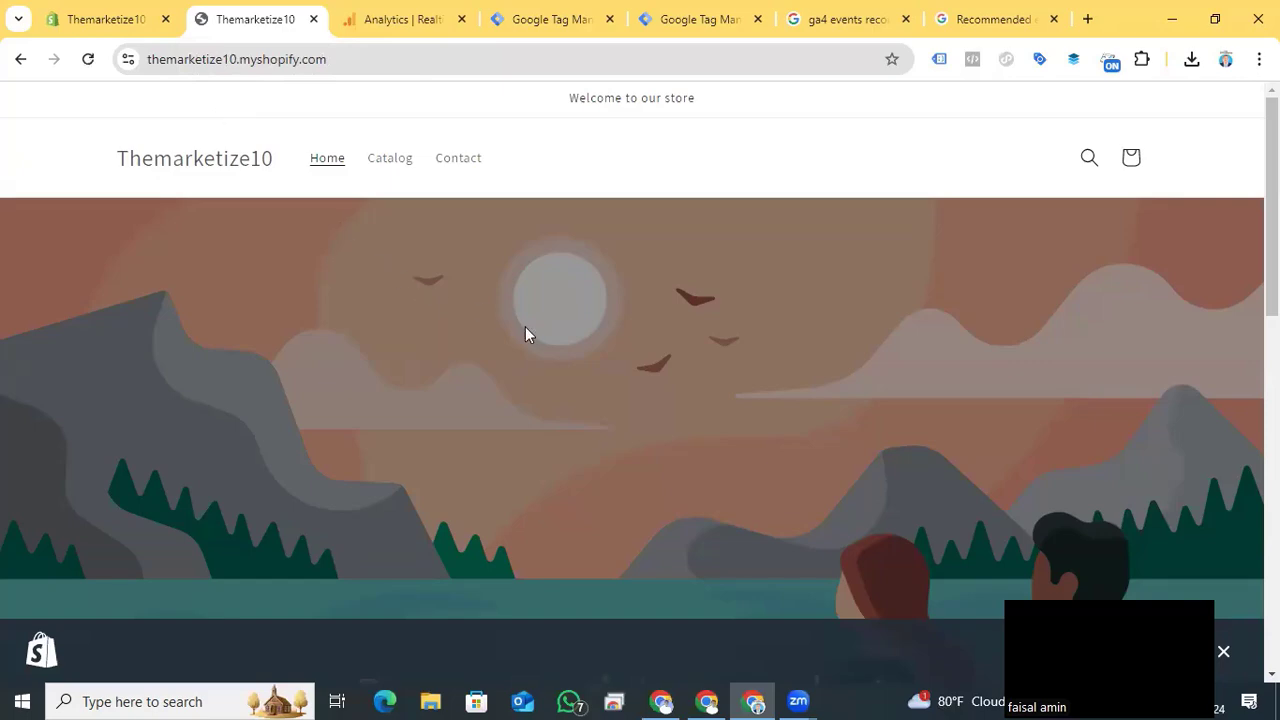
scroll(526, 330, "down", 6)
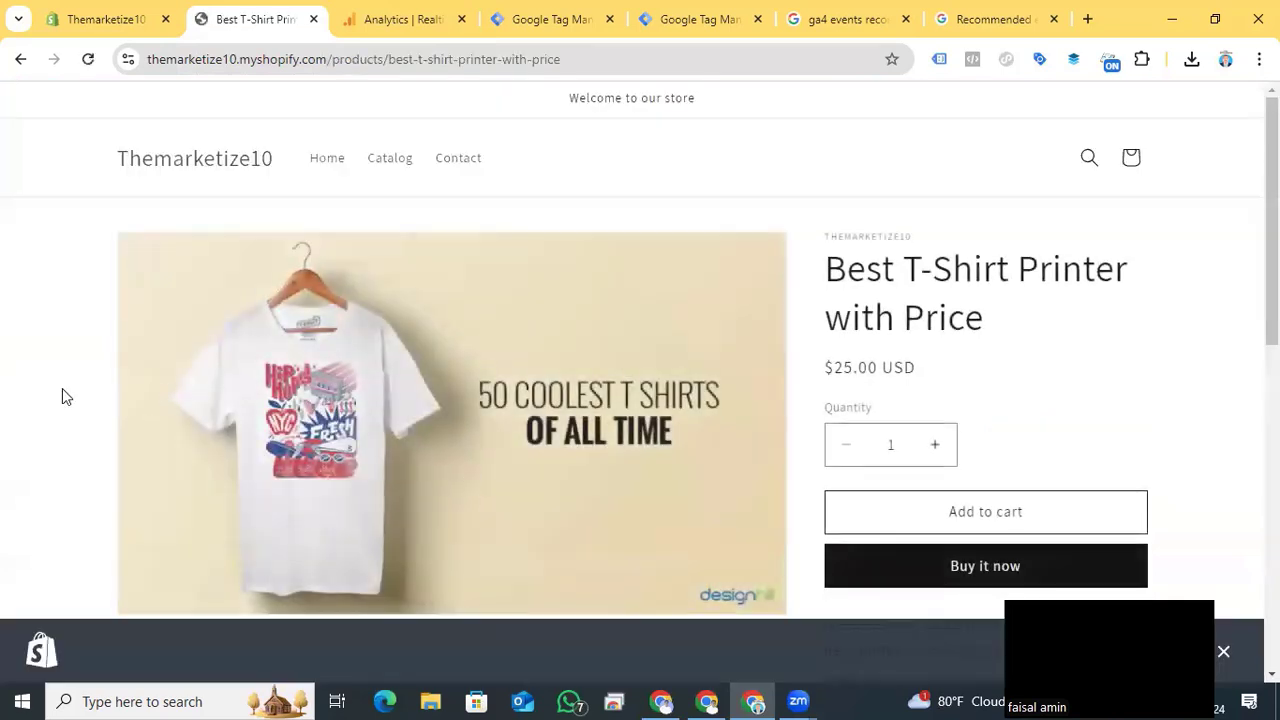
- Inspect the product page's network requests in the developer tools, filter them by /collect, and reload the page
right_click(62, 396)
left_click(180, 364)
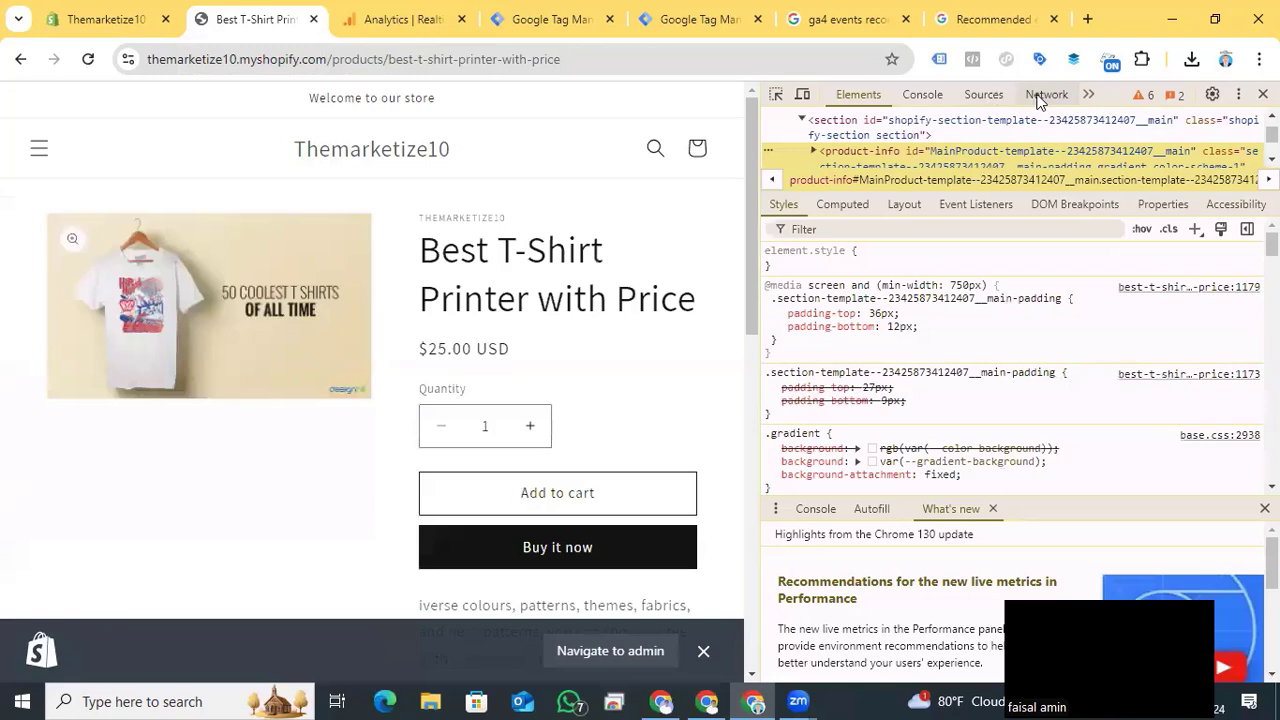
left_click(1043, 95)
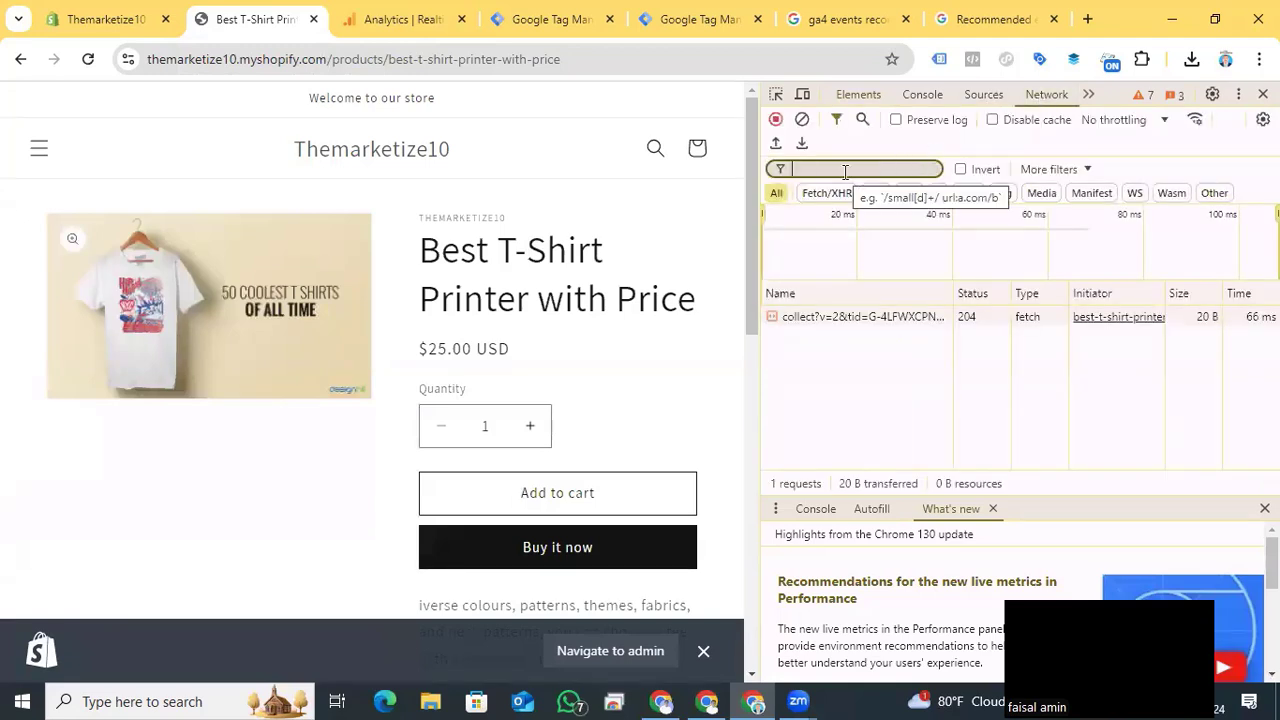
type("/collect")
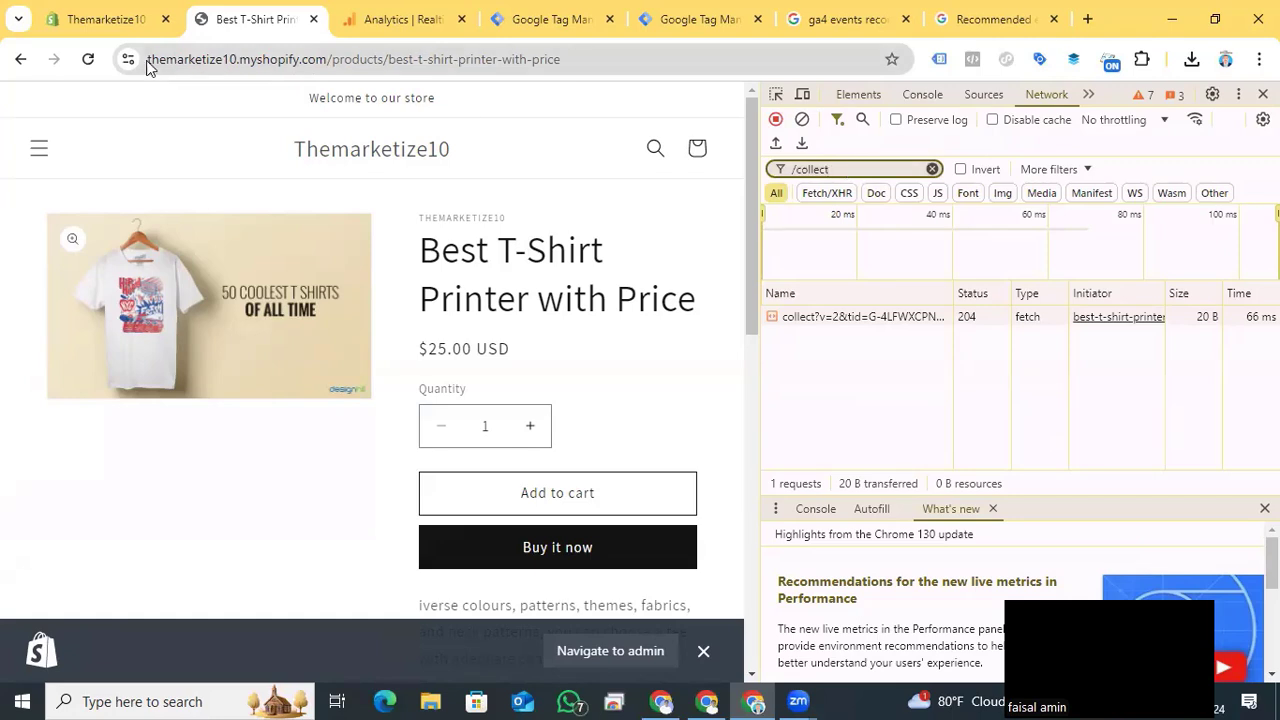
left_click(88, 59)
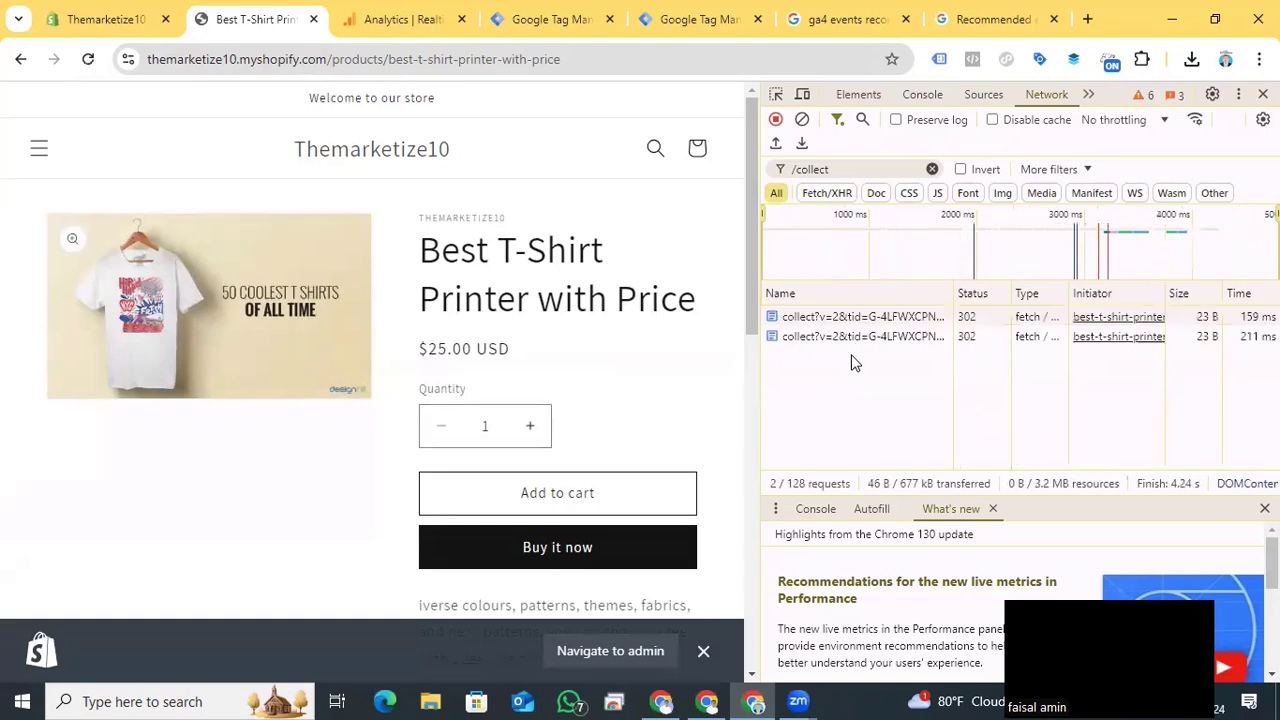
- Examine the second collect request's headers and payload for the event name, product data and value
left_click(805, 338)
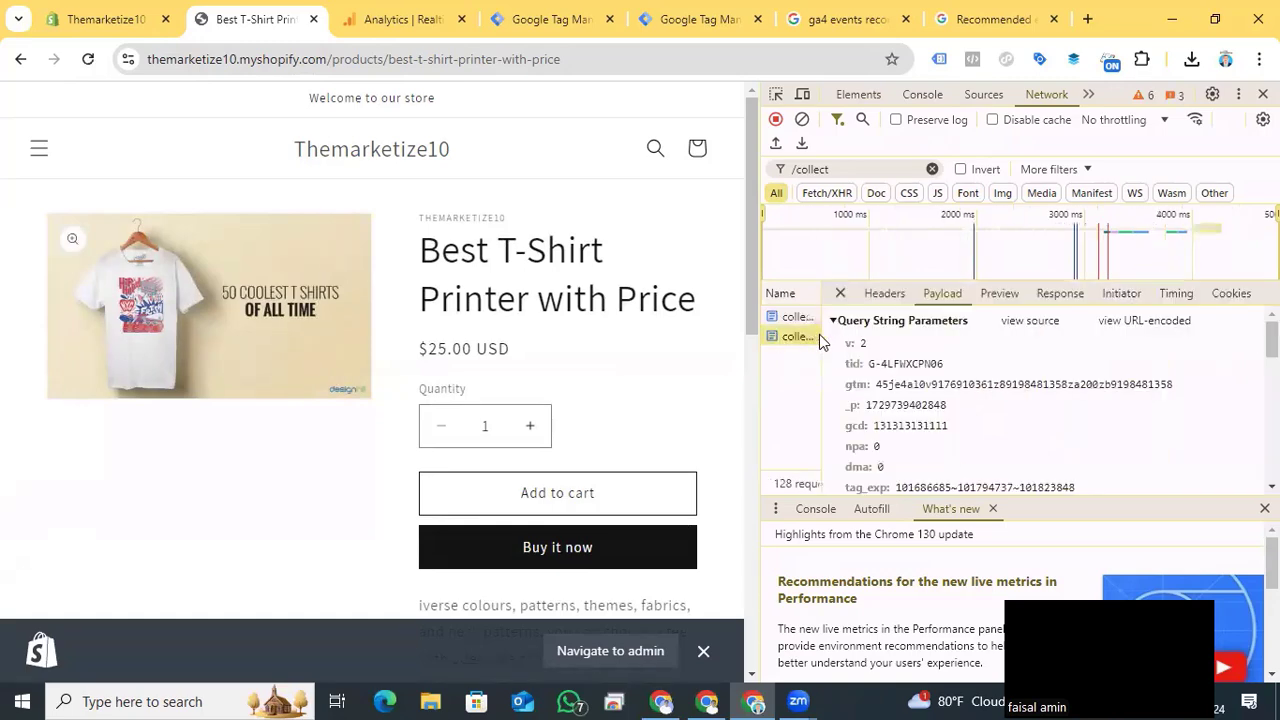
left_click(884, 293)
scroll(1008, 410, "down", 2)
scroll(1008, 410, "down", 3)
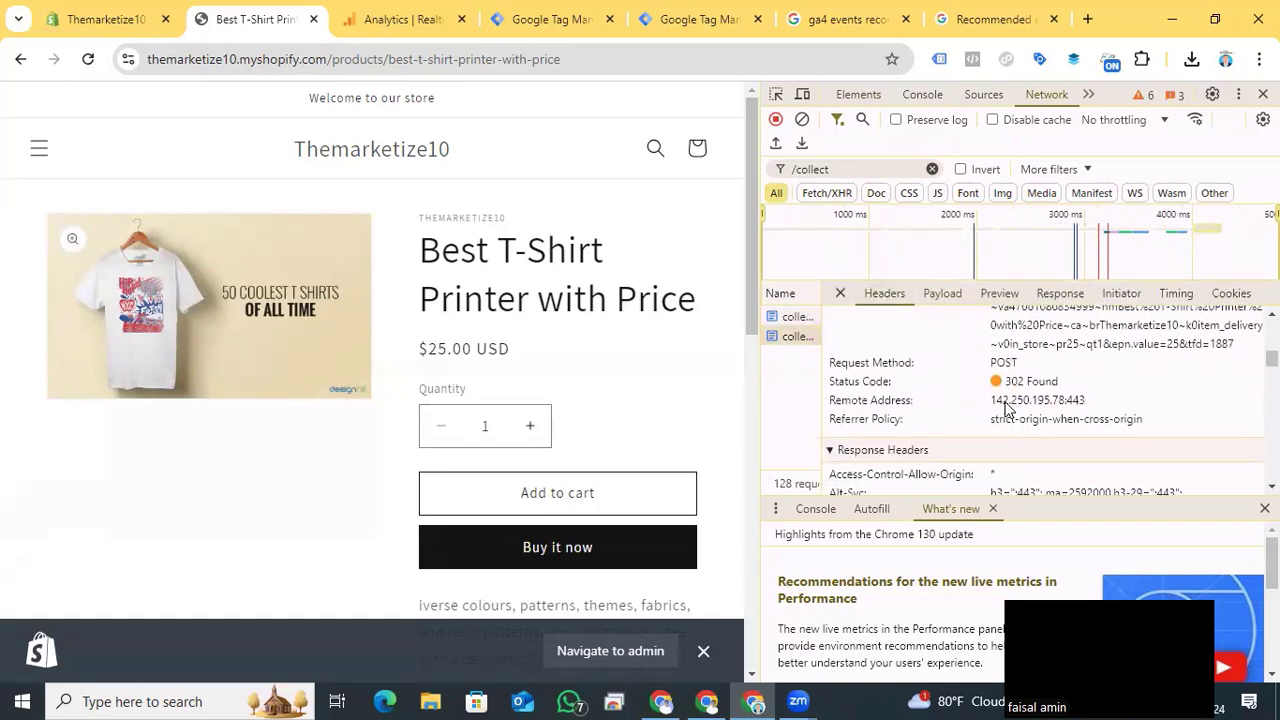
scroll(960, 400, "up", 5)
left_click(937, 292)
scroll(937, 378, "down", 6)
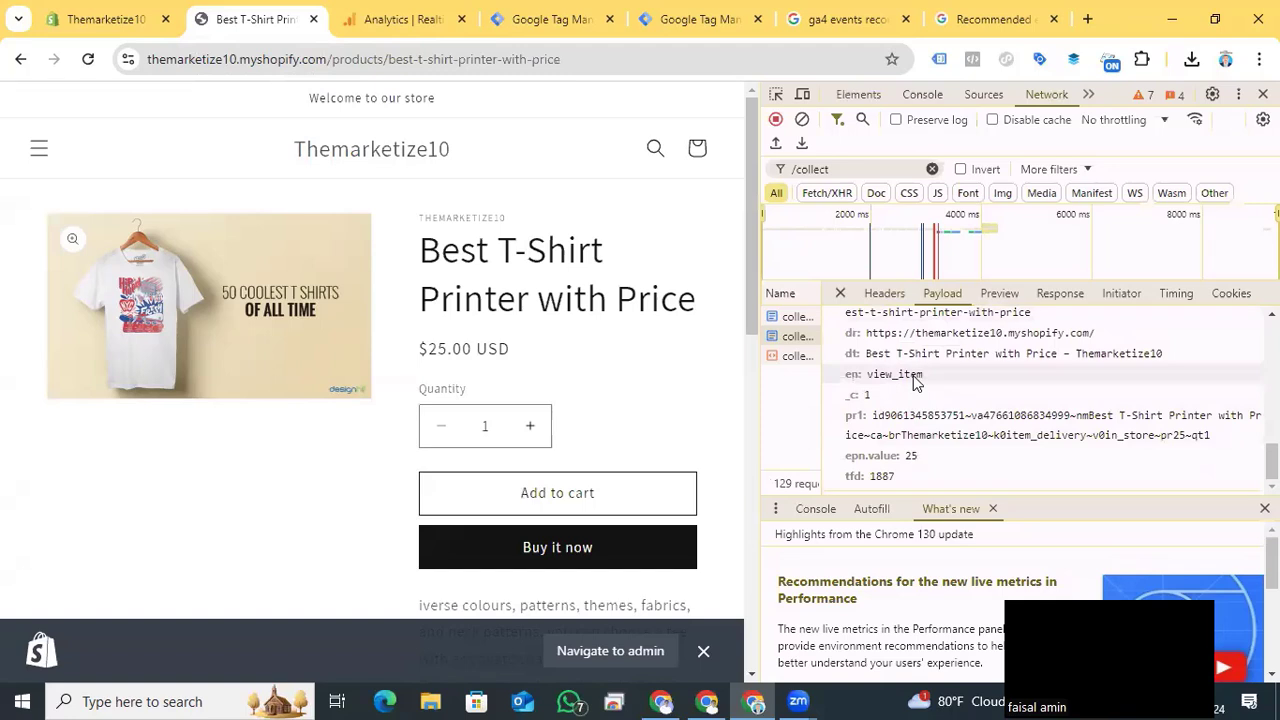
- Add the Best T-Shirt Printer with Price to the cart and check the event name in the new collect request's payload
left_click(560, 490)
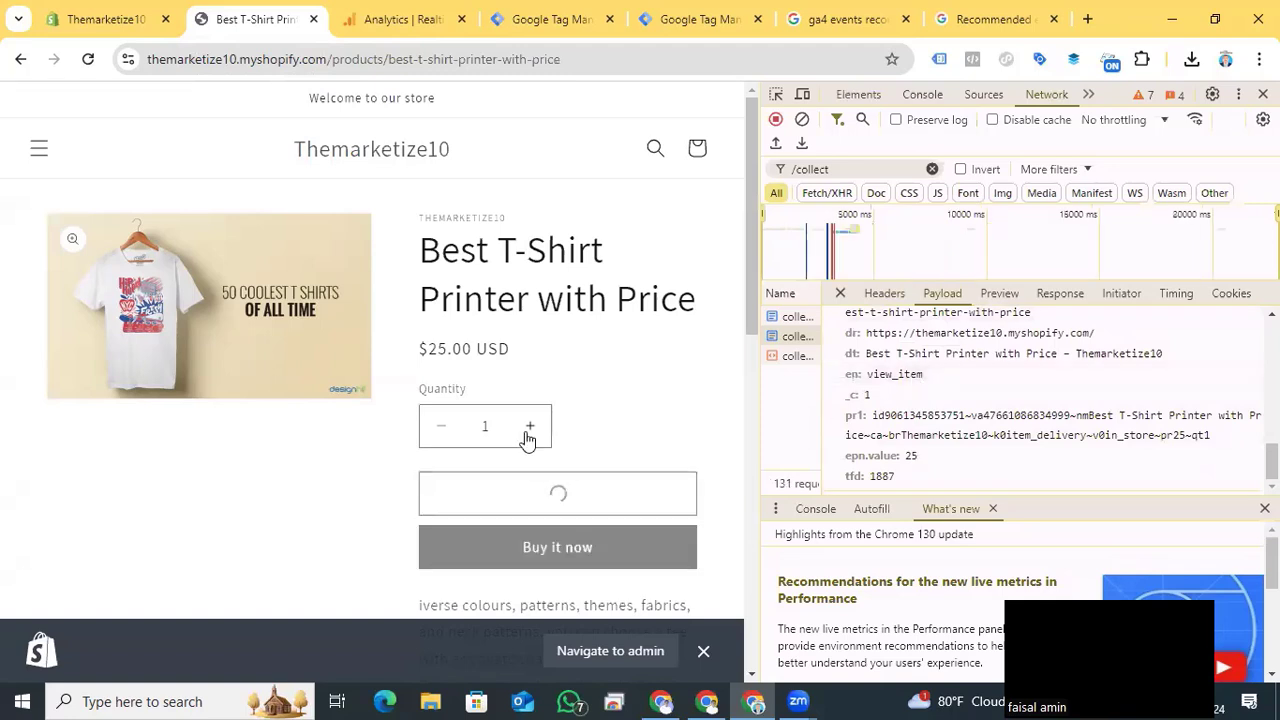
left_click(791, 378)
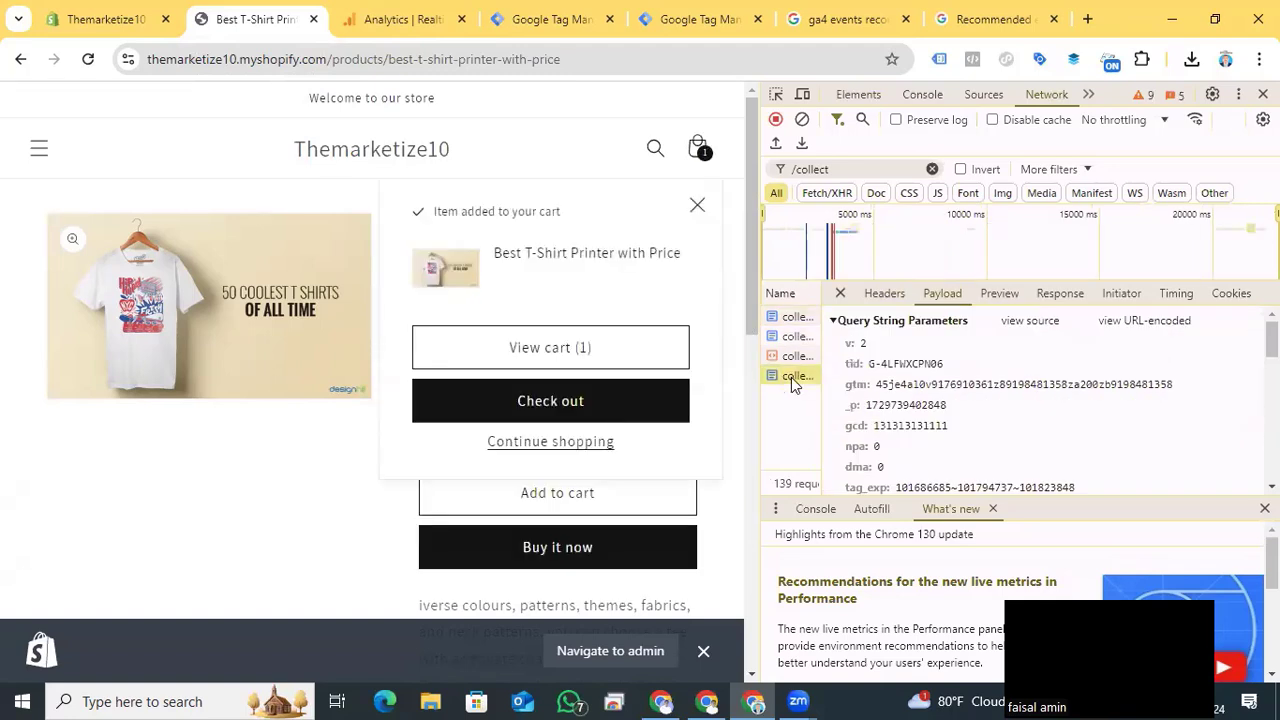
scroll(890, 420, "down", 5)
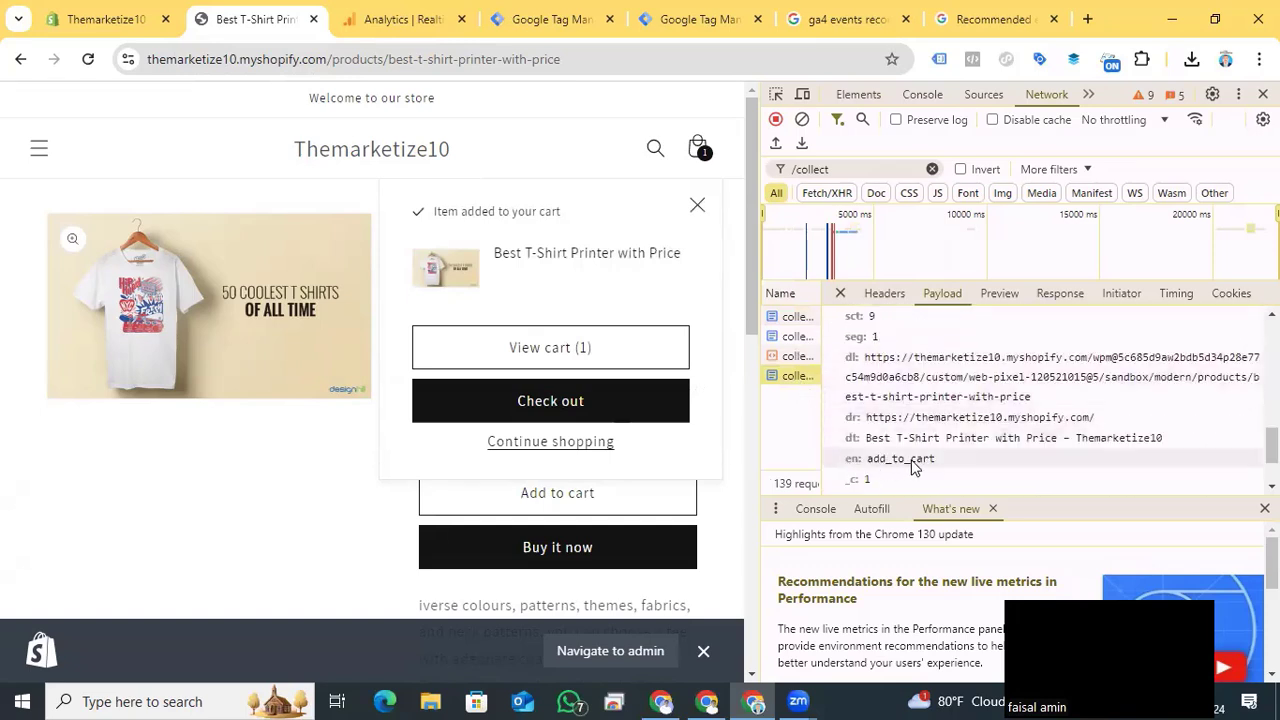